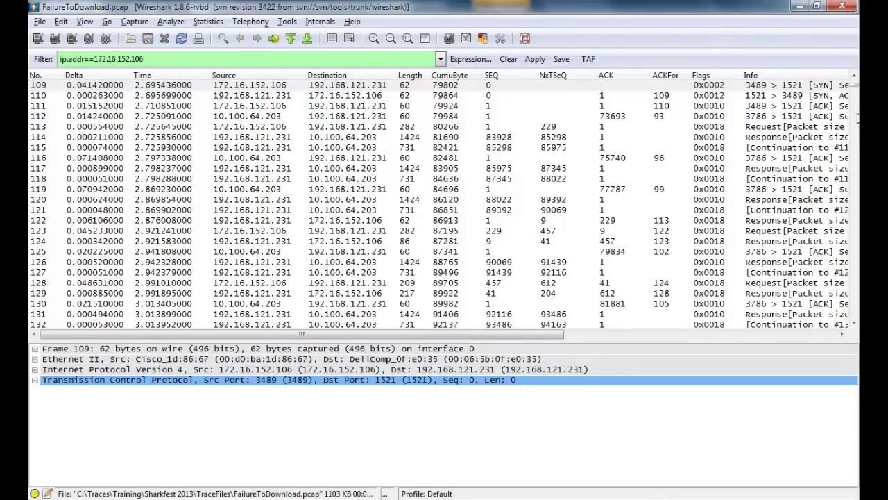
- Apply the display filter ip.addr==172.16.152.106 and select packet 1732, a 1514-byte packet from the database VIP
left_click(535, 61)
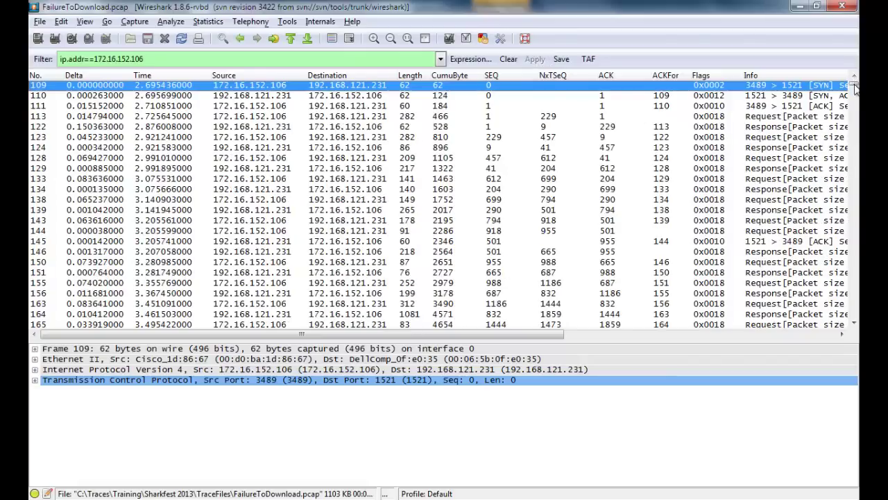
left_click_drag(856, 86, 857, 152)
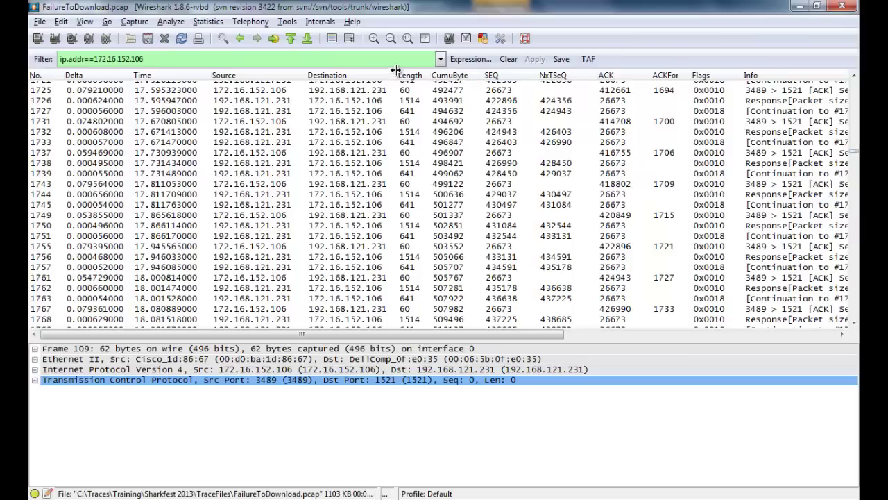
left_click(419, 133)
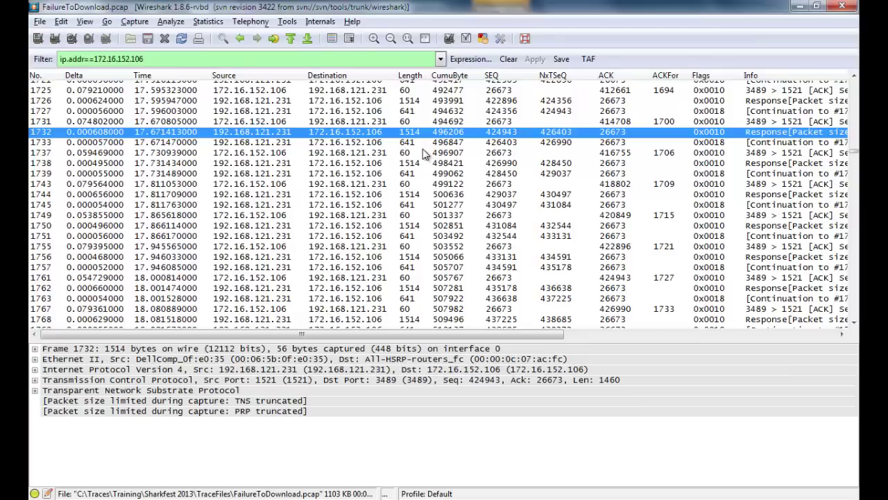
- Page forward through the filtered packets from 1732 to 3017, examining the lengths, sequence numbers and ACKs of the baseline download
key("Page_Down")
key("Page_Down")
key("Page_Down")
key("Page_Down")
key("Page_Down")
key("Page_Down")
key("Page_Down")
key("Page_Down")
key("Page_Down")
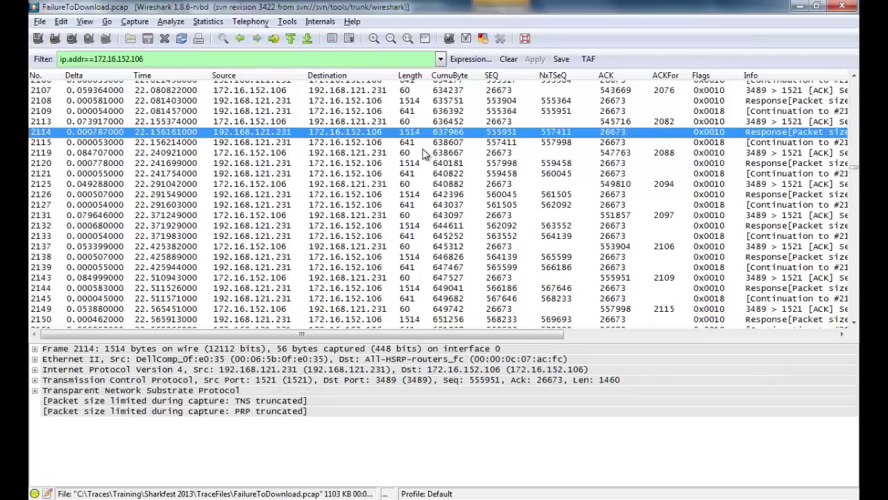
key("Page_Down")
key("Page_Down")
key("Page_Down")
key("Page_Down")
key("Page_Down")
key("Page_Down")
key("Page_Down")
key("Page_Down")
key("Page_Down")
key("Page_Down")
key("Page_Down")
key("Page_Down")
key("Page_Down")
key("Page_Down")
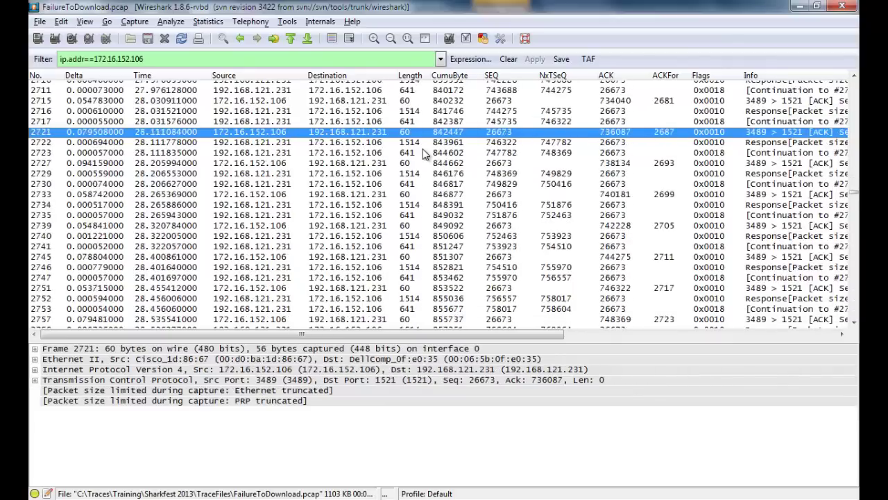
key("Page_Down")
key("Page_Down")
key("Page_Down")
key("Page_Down")
key("Page_Down")
key("Page_Down")
key("Page_Down")
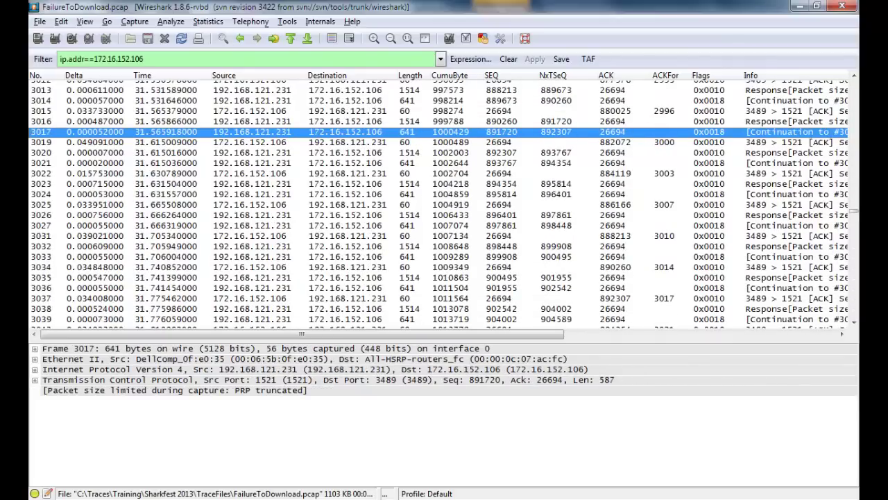
- Check the Failure to Download slide in PowerPoint, and return to Wireshark to examine packets 3020 through 3027 and their flags
key("alt+Tab")
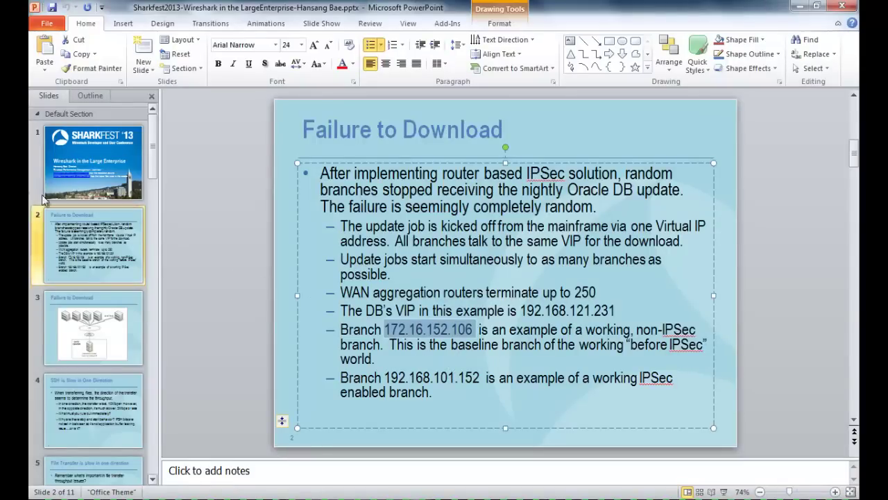
key("alt+Tab")
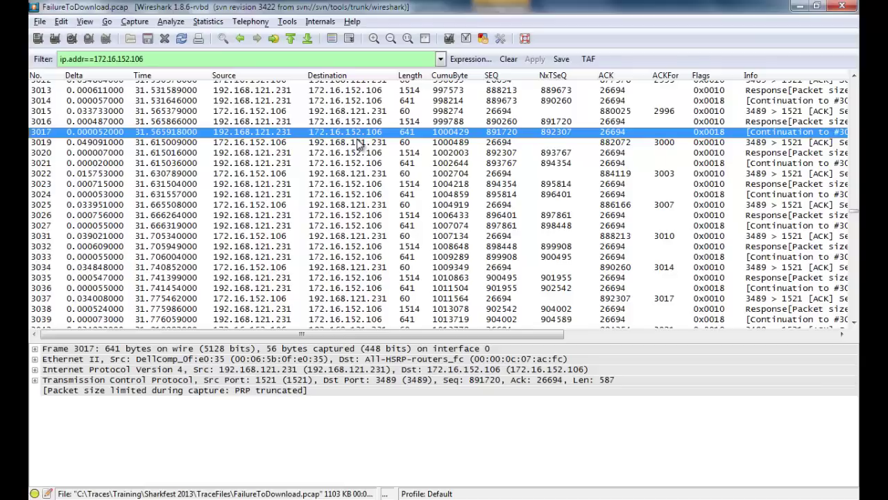
left_click(399, 159)
key("Down")
key("Down")
key("Down")
key("Down")
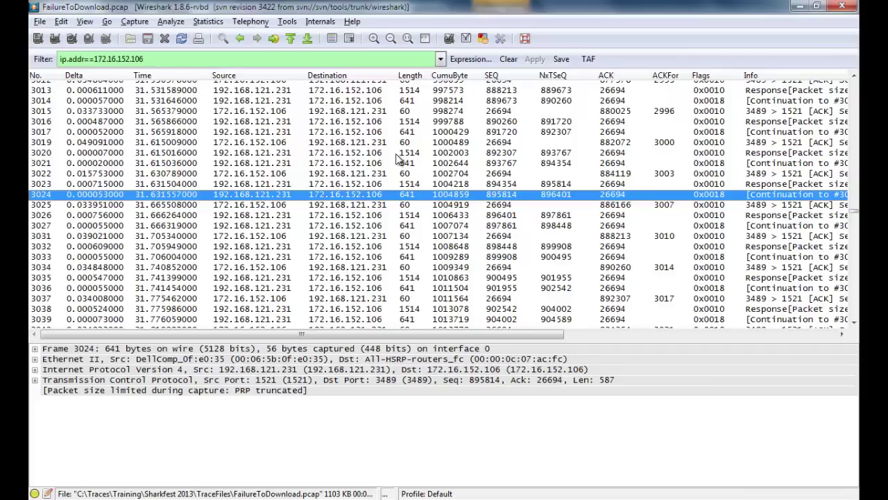
left_click(721, 166)
left_click(725, 197)
left_click(443, 226)
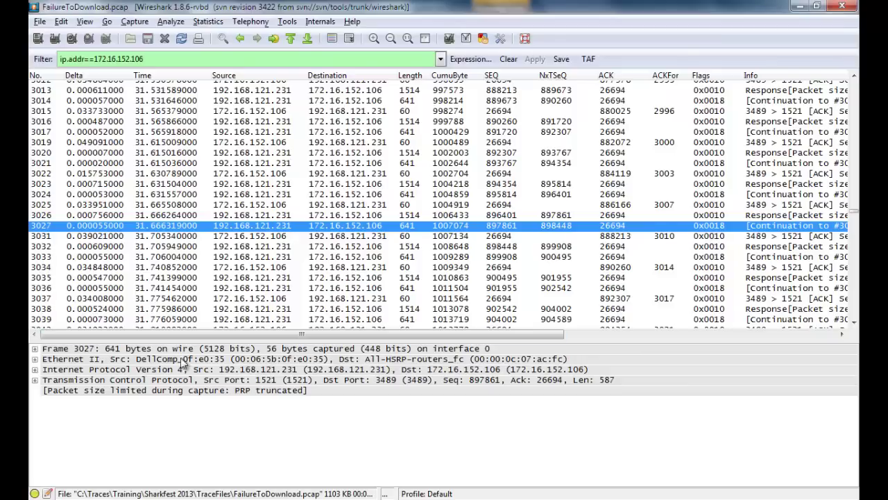
- Switch to PowerPoint and copy the working IPSec branch address 192.168.101.152 from the Failure to Download slide
key("alt+Tab")
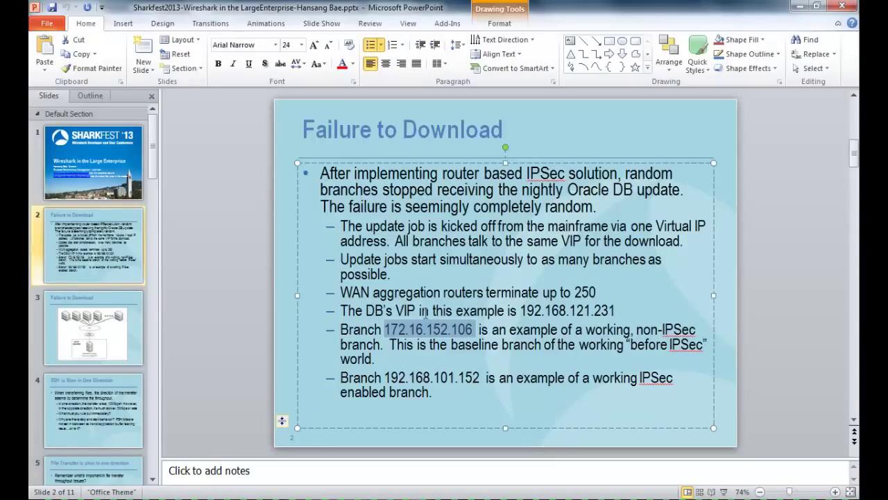
left_click(475, 377)
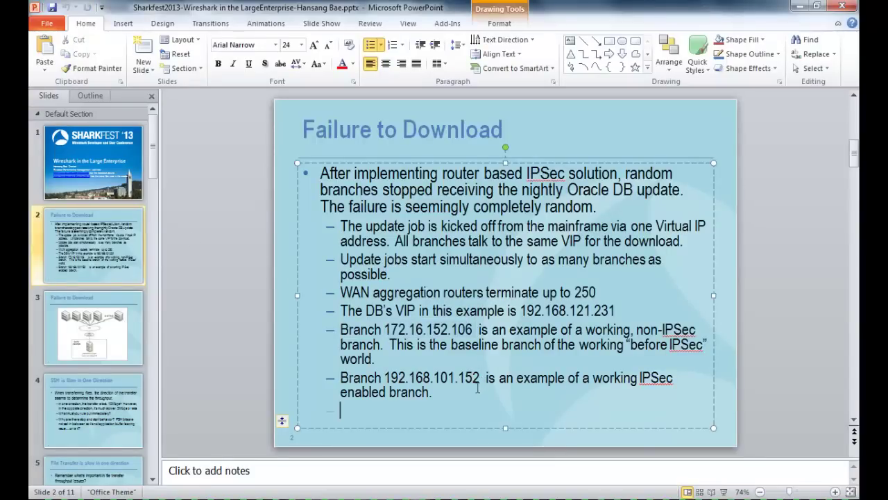
left_click_drag(480, 378, 386, 381)
key("ctrl+c")
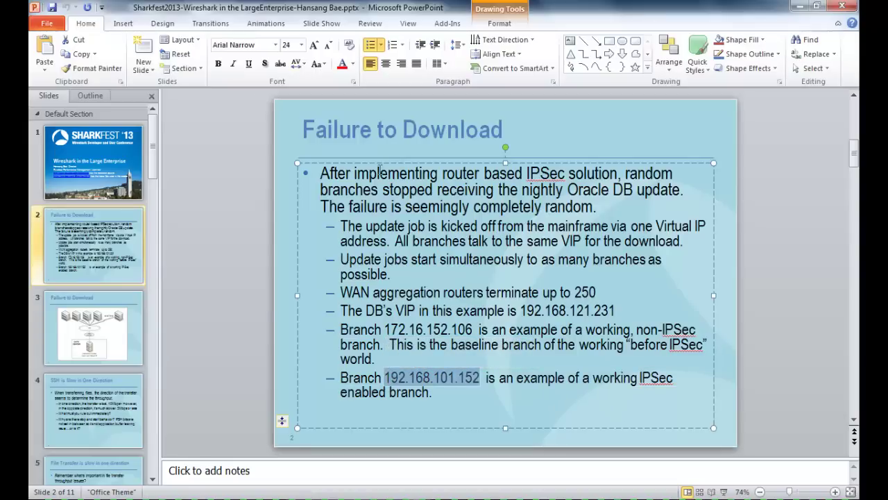
- Return to Wireshark, replace the address in the display filter with 192.168.101.152, apply it and look further down the trace
key("alt+Tab")
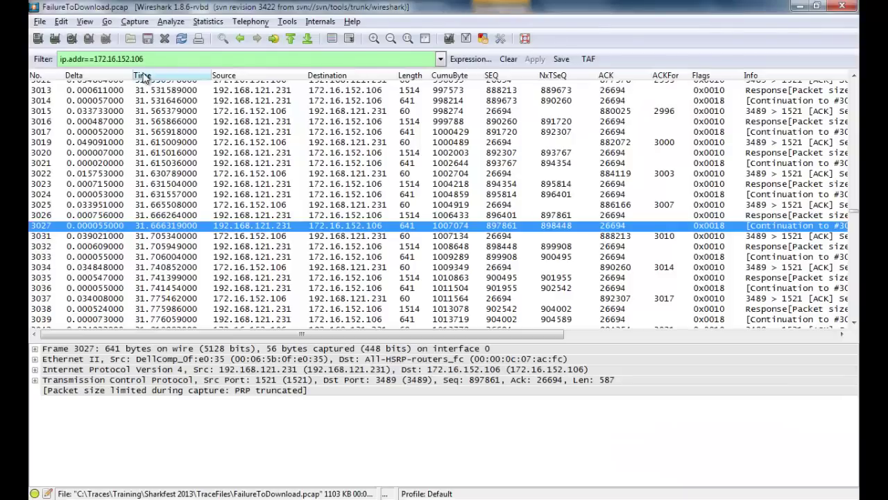
left_click_drag(150, 60, 93, 56)
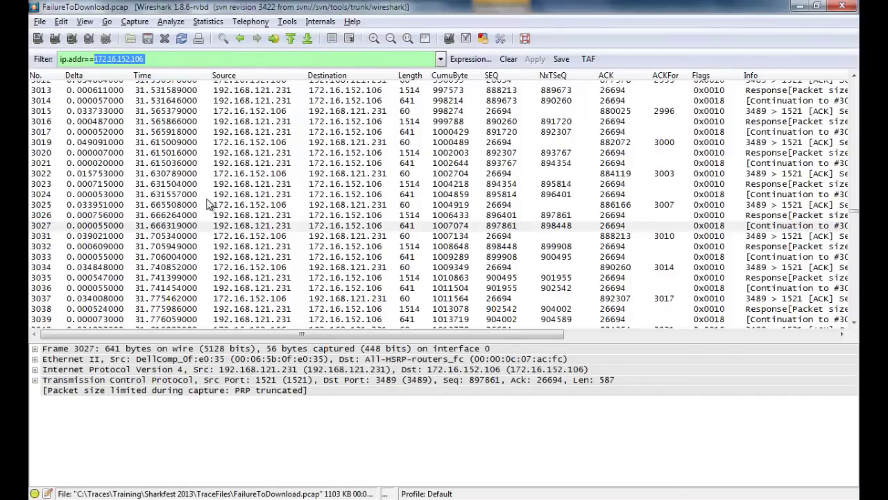
key("ctrl+v")
key("Return")
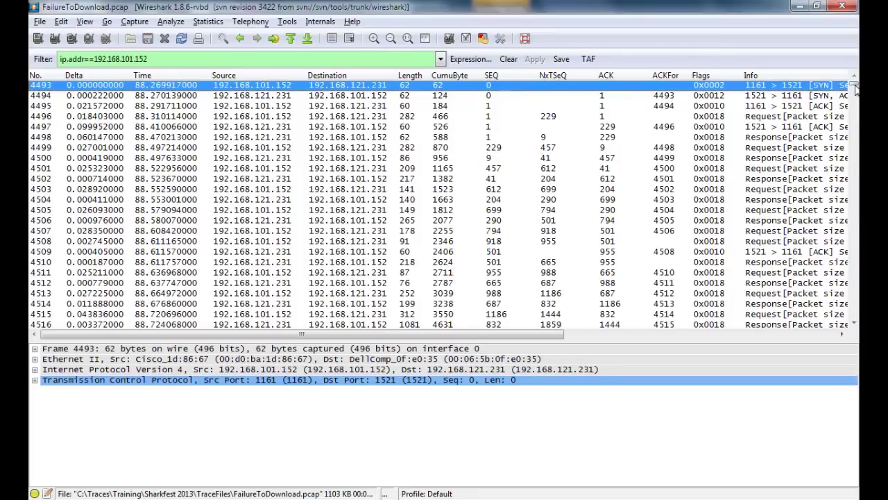
left_click_drag(857, 119, 856, 142)
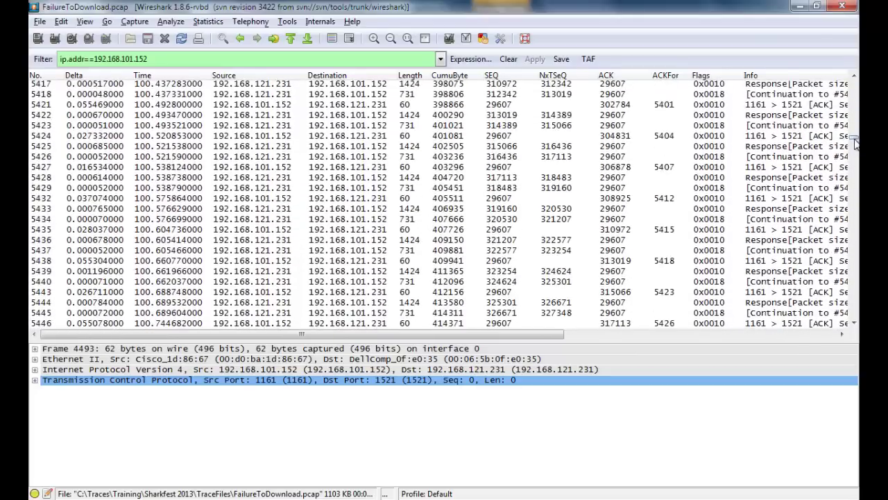
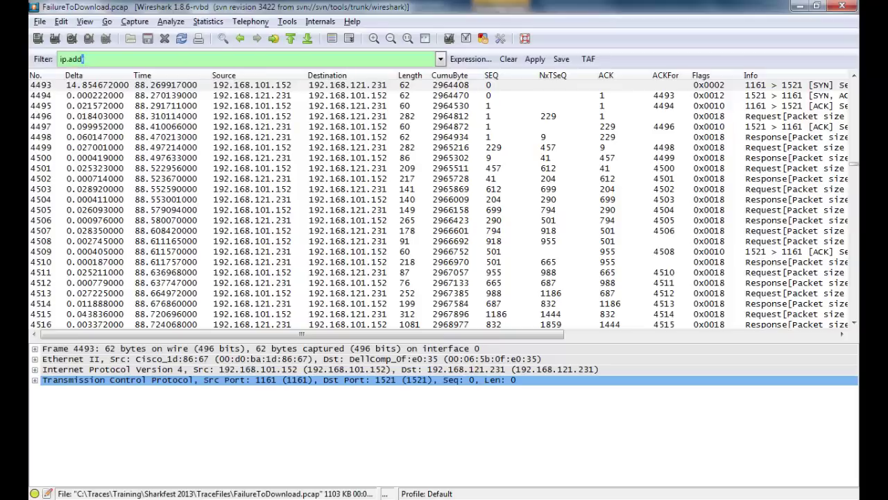
- Enter the display filter ip.addr==192.168.101.152 and apply it to isolate the IPSec branch's packets
type("2.168.101.1562")
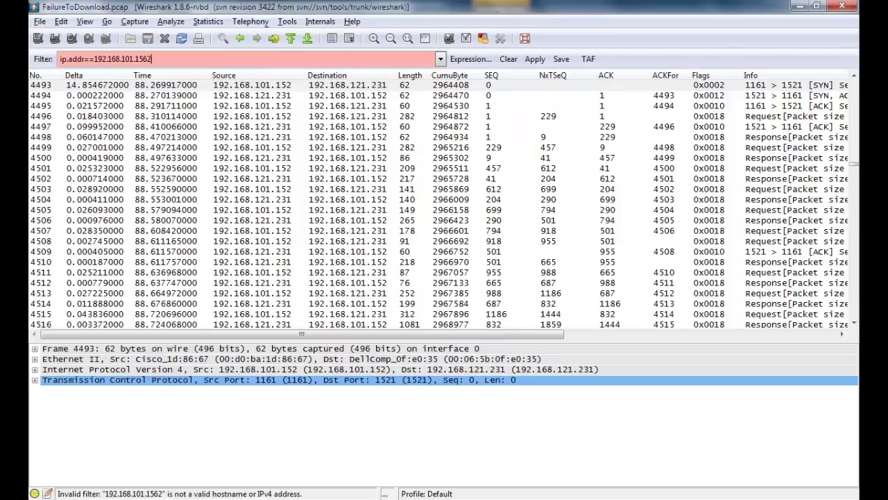
key("BackSpace")
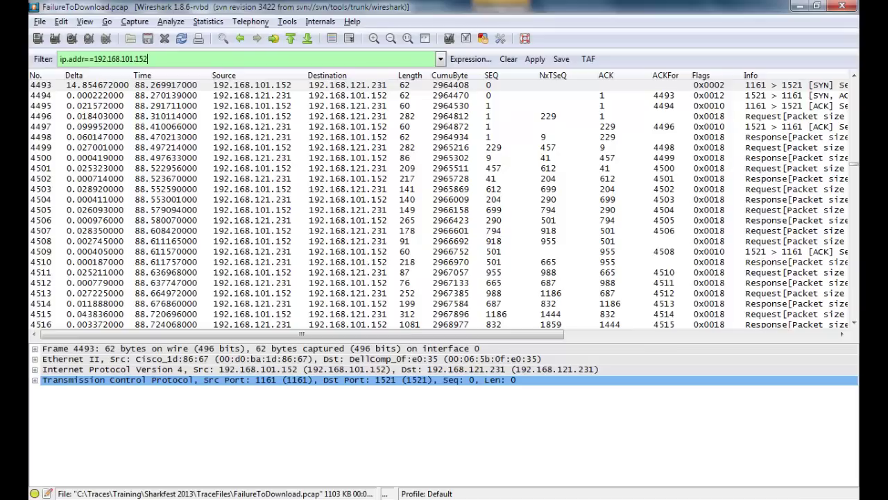
key("Return")
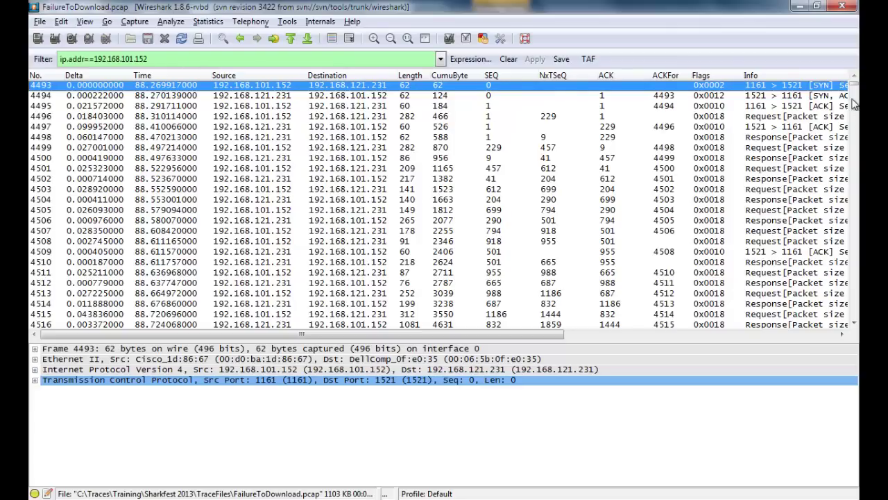
mouse_move(857, 86)
left_mouse_down()
mouse_move(855, 226)
mouse_move(846, 80)
left_mouse_up()
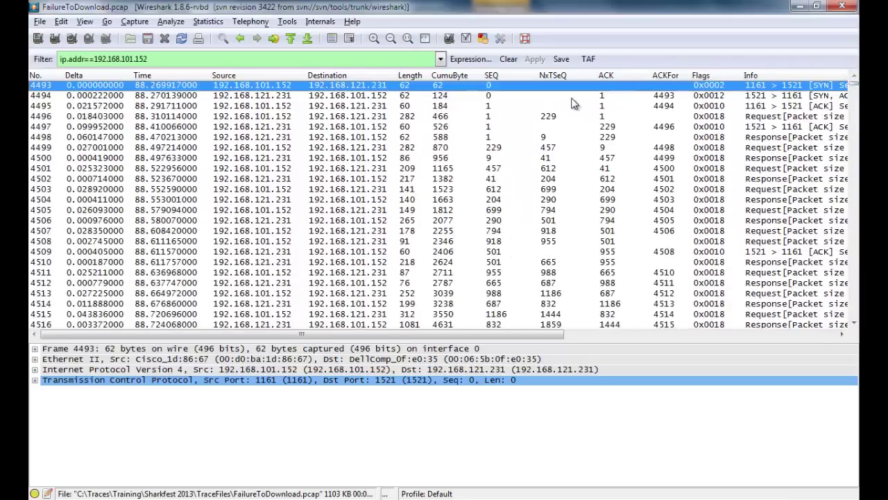
- Apply the saved TAF filter (tcp.analysis.flags) and review the flagged TCP packets
left_click(589, 59)
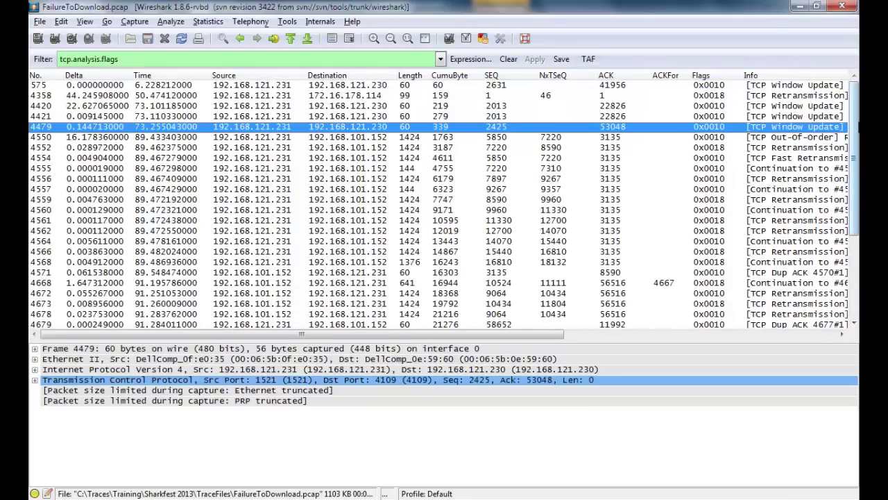
scroll(855, 145, "down", 1)
scroll(855, 146, "down", 1)
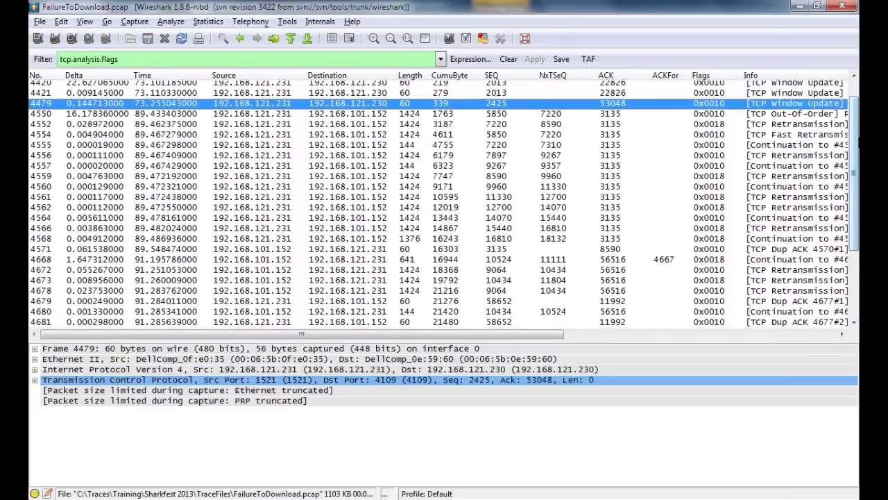
- Restore the previously used display filter ip.addr==192.168.101.152 and apply it
left_click(222, 60)
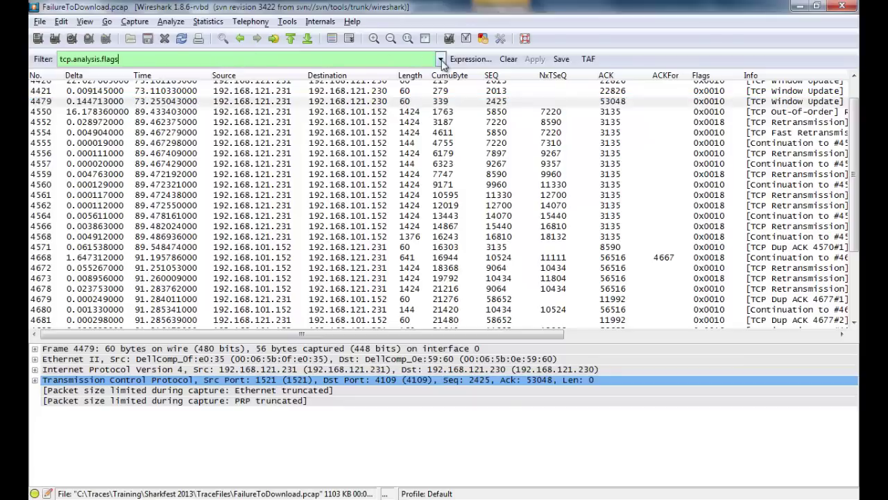
left_click(441, 59)
left_click(351, 92)
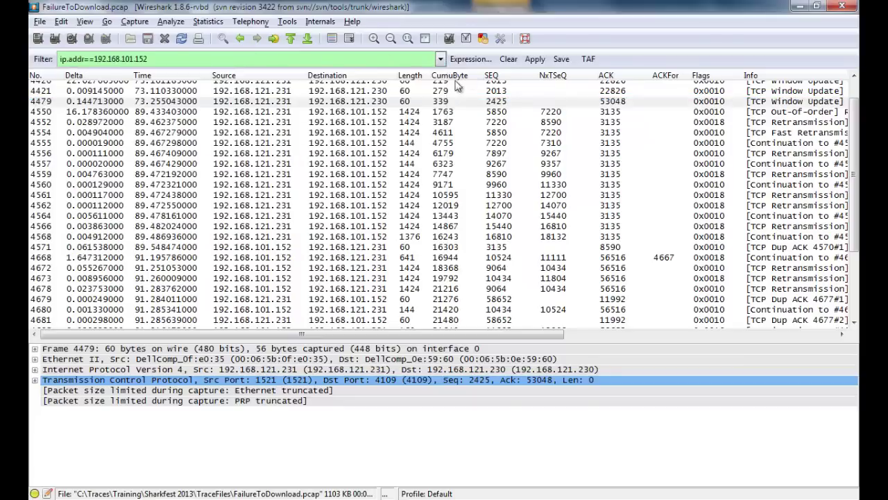
left_click(534, 62)
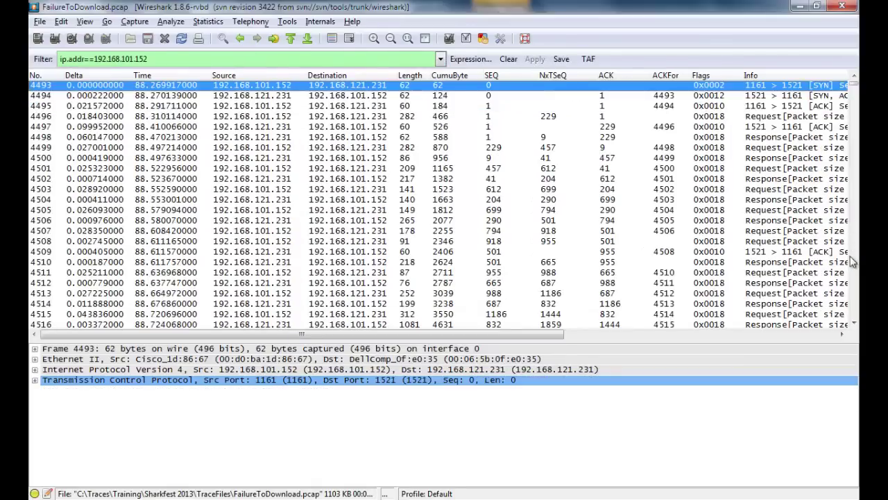
- Select packet 4539, expand its Internet Protocol Version 4 header and inspect the Flags field
left_click(858, 263)
left_click(859, 262)
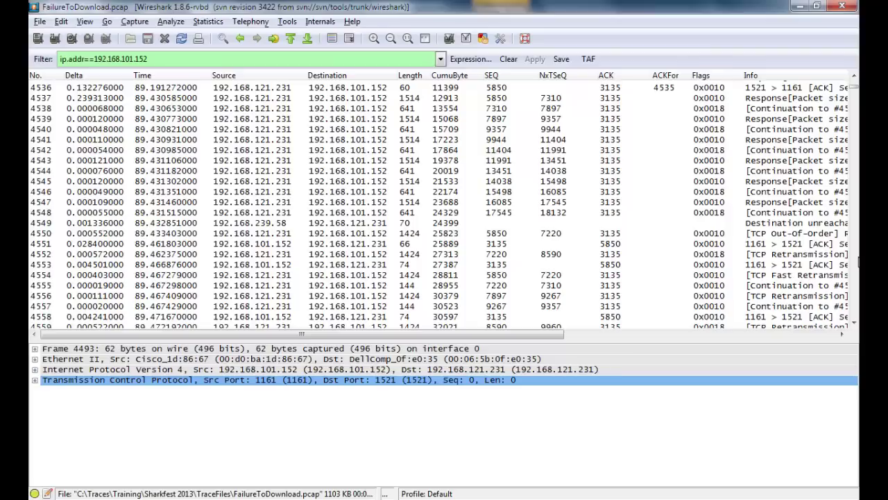
left_click(254, 119)
left_click(35, 370)
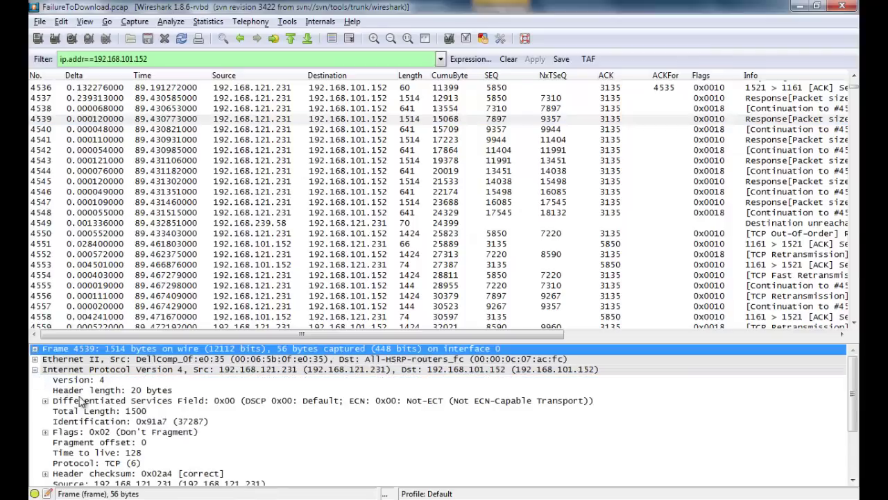
left_click(184, 433)
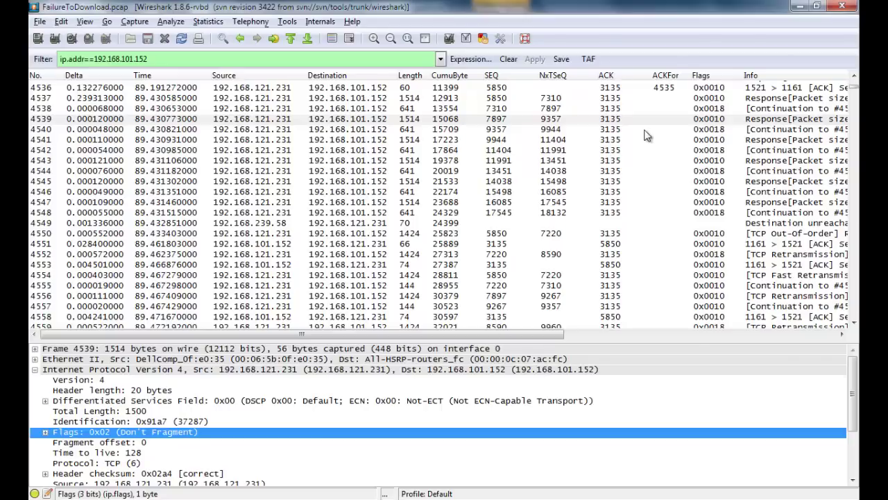
- Extend the display filter to ip.addr==192.168.101.152 and tcp.analysis.flags, and apply it
left_click(201, 59)
type("and tcp.an")
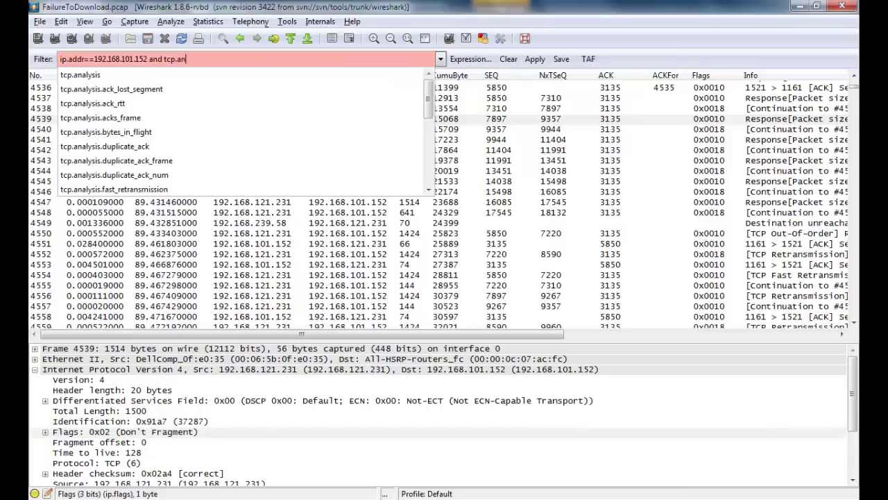
type("alysis.flags")
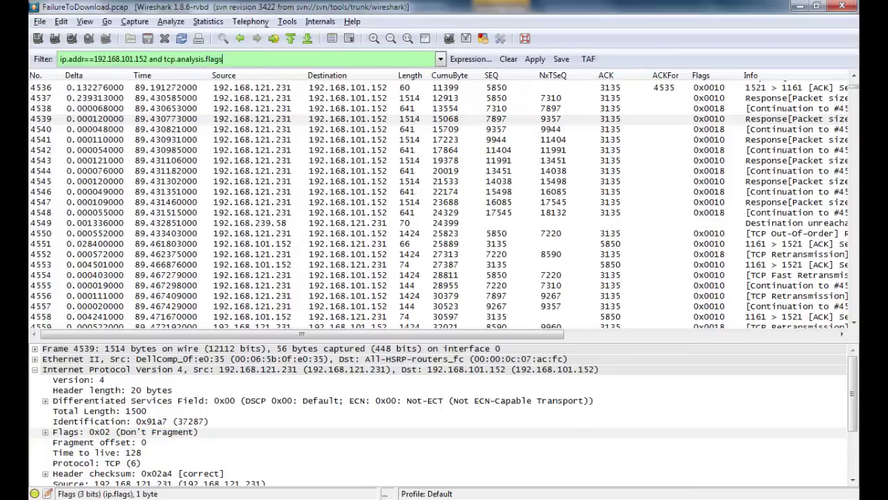
key("Return")
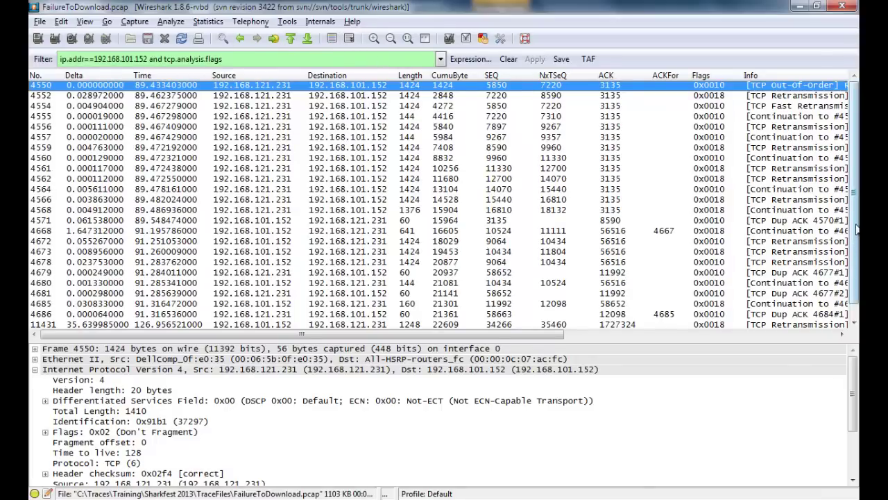
- Review the branch's flagged packets and select the TCP retransmission in packet 4559
scroll(858, 198, "down", 1)
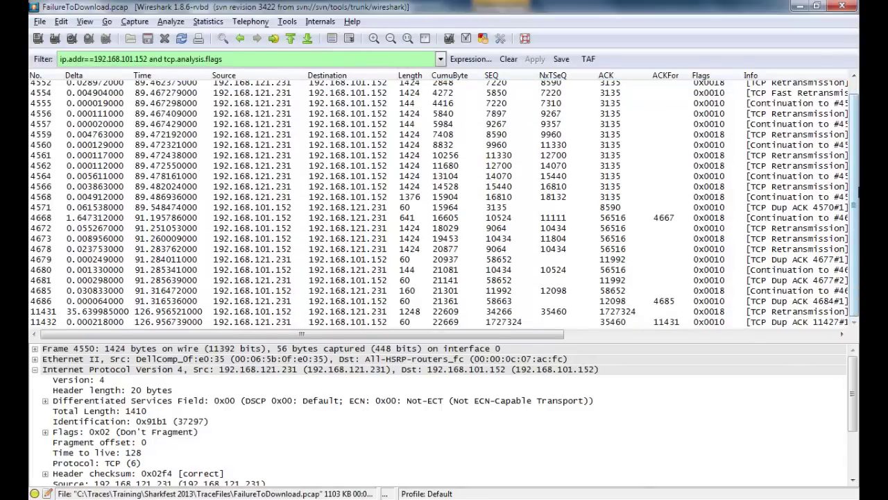
scroll(858, 193, "up", 1)
left_click(790, 149)
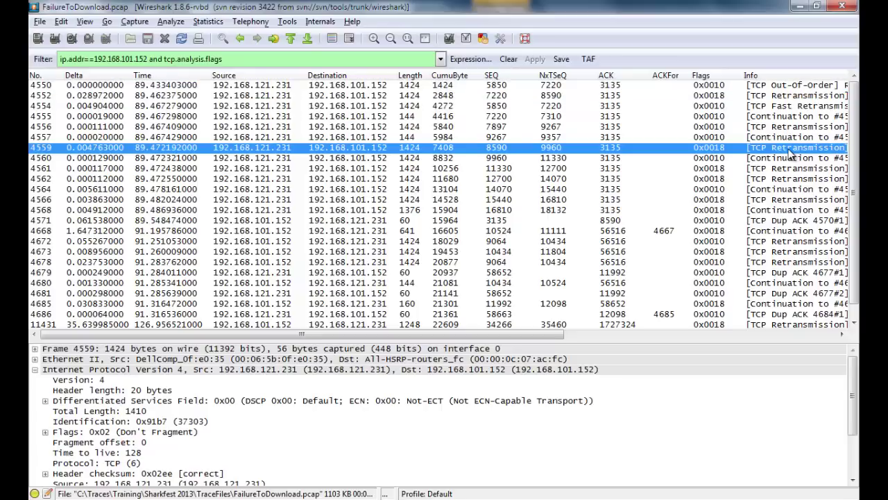
- Select the out-of-order packet 4550, reduce the display filter to ip.addr==192.168.101.152 and apply it
left_click(787, 97)
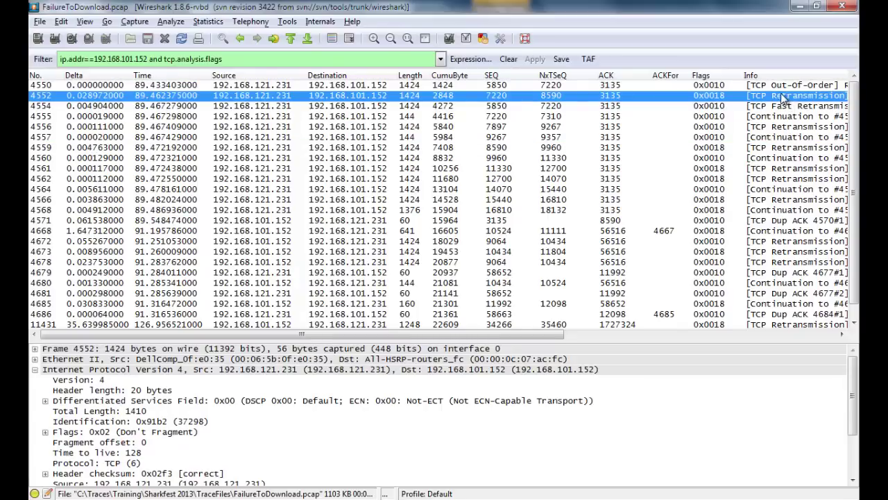
left_click(778, 86)
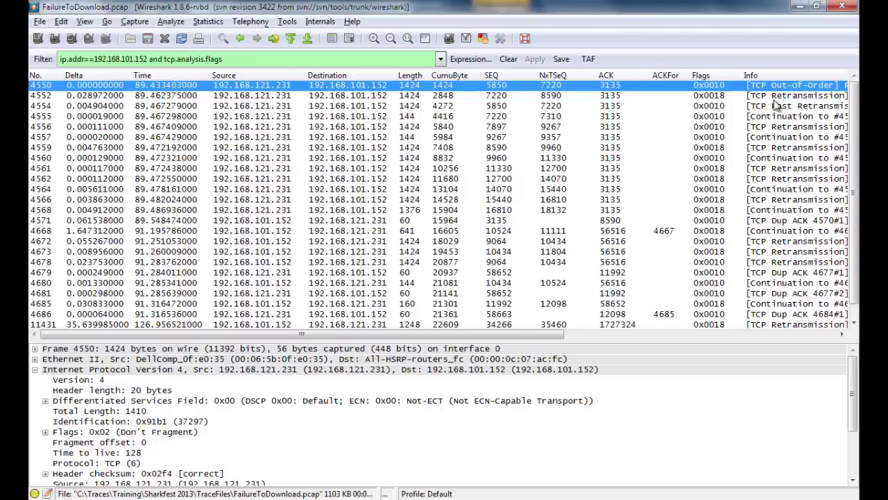
left_click(259, 59)
key("BackSpace")
key("BackSpace")
key("BackSpace")
key("BackSpace")
key("BackSpace")
key("BackSpace")
key("BackSpace")
key("BackSpace")
key("BackSpace")
key("BackSpace")
key("BackSpace")
key("BackSpace")
key("BackSpace")
key("BackSpace")
key("BackSpace")
key("BackSpace")
key("BackSpace")
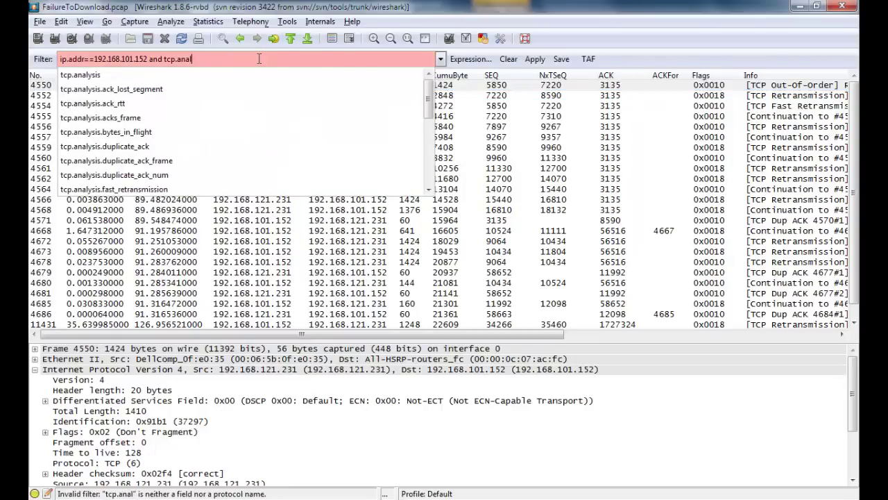
key("BackSpace")
key("BackSpace")
key("BackSpace")
key("BackSpace")
key("BackSpace")
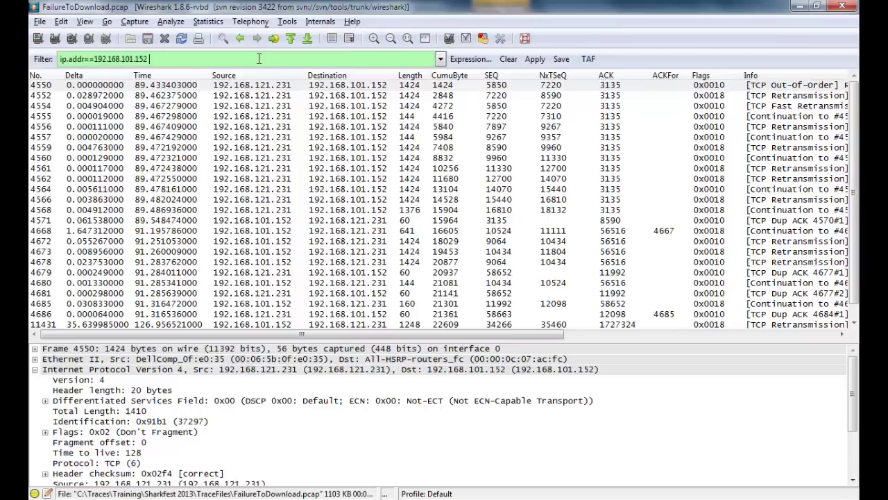
key("Return")
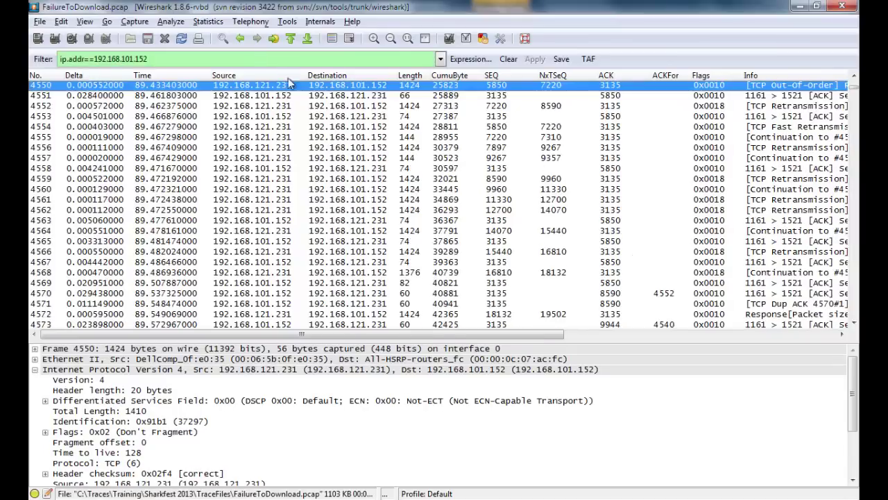
- Select the Destination unreachable packet 4549, collapse its Internet Protocol Version 4 header and expand its Internet Control Message Protocol section
left_click(855, 78)
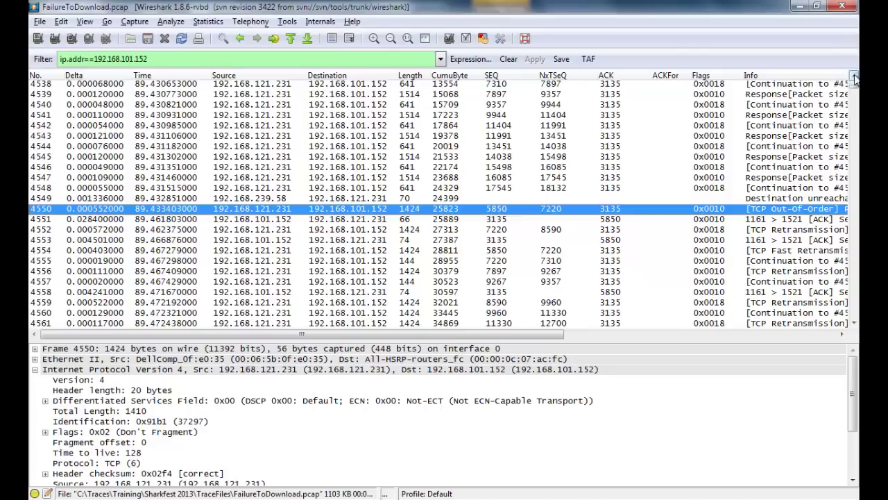
left_click(587, 200)
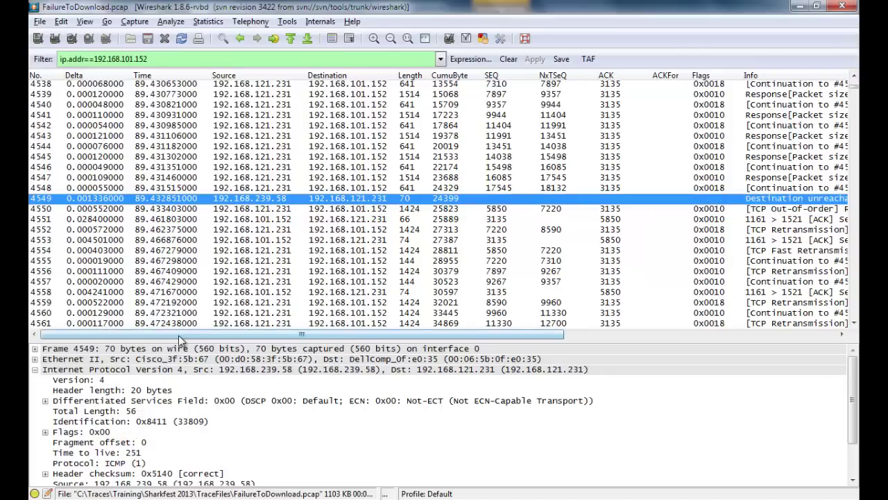
left_click(33, 369)
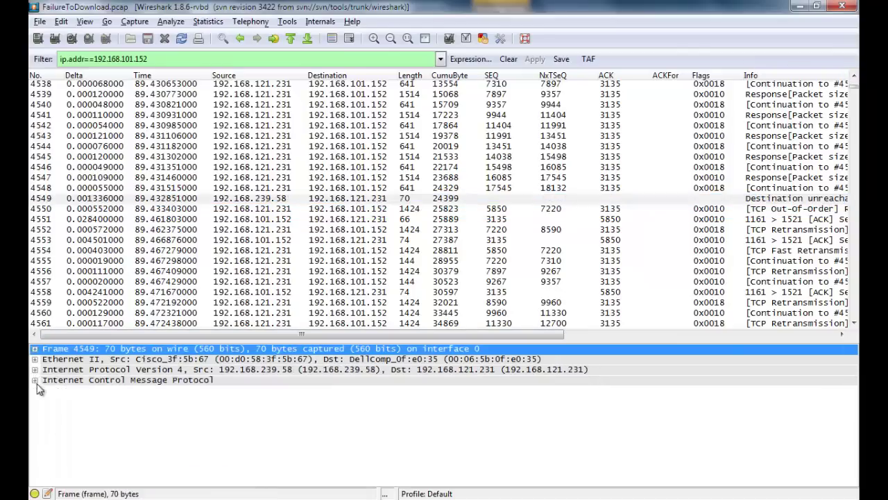
left_click(34, 381)
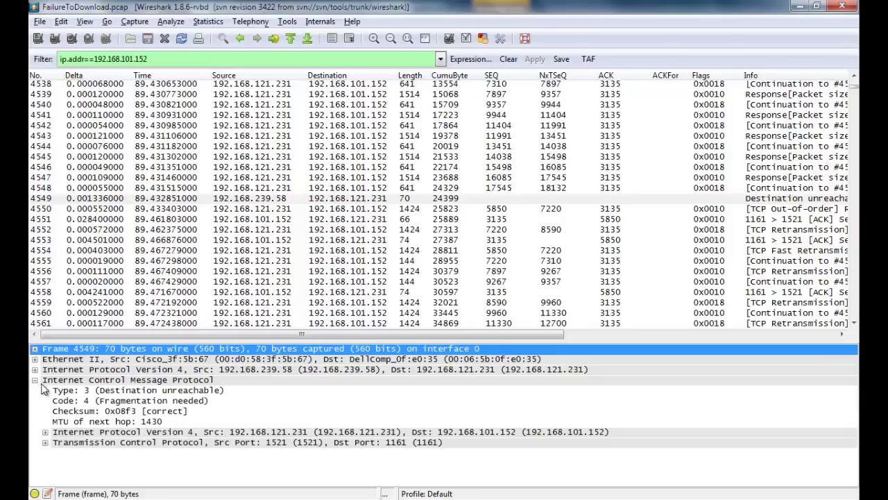
- Inspect packet 4549's ICMP type, code, embedded IP header and next-hop MTU, plus the source in its outer Internet Protocol header
left_click(126, 393)
left_click(121, 402)
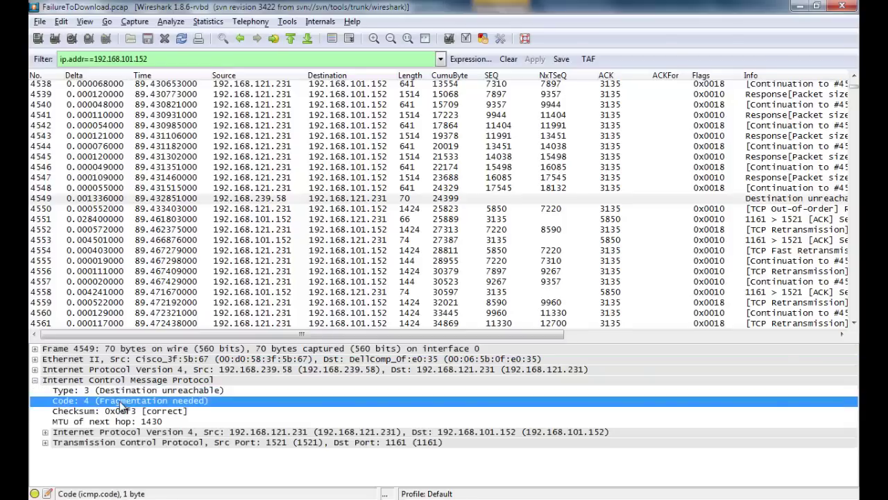
left_click(155, 393)
left_click(154, 402)
left_click(296, 433)
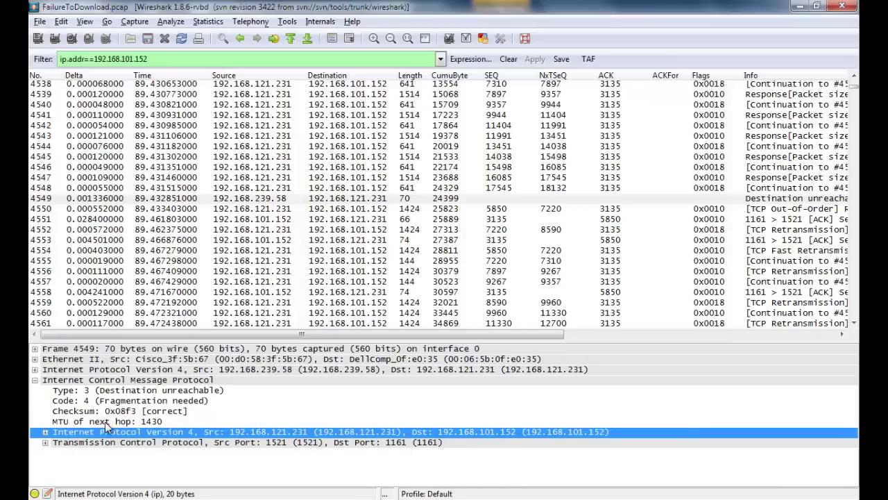
left_click(145, 425)
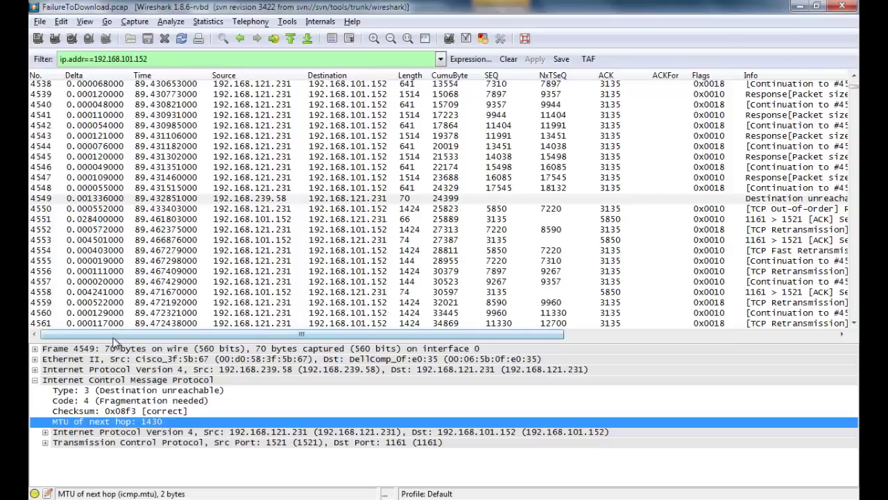
left_click(263, 372)
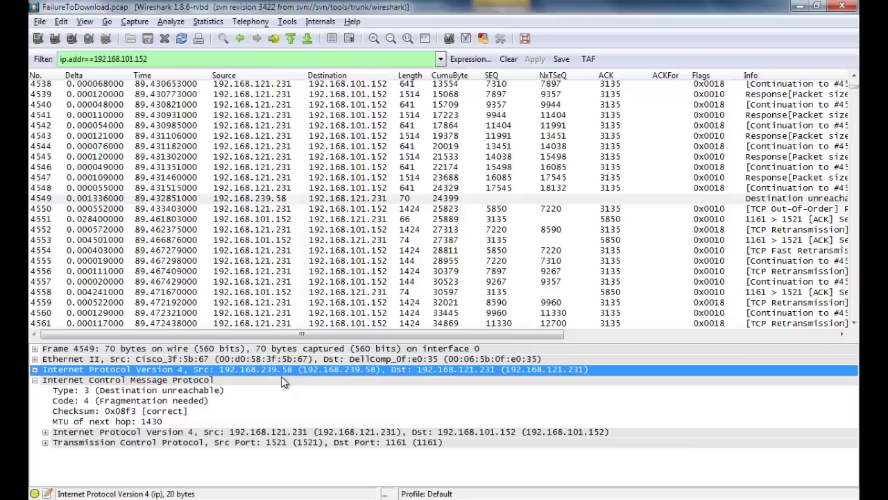
left_click(216, 61)
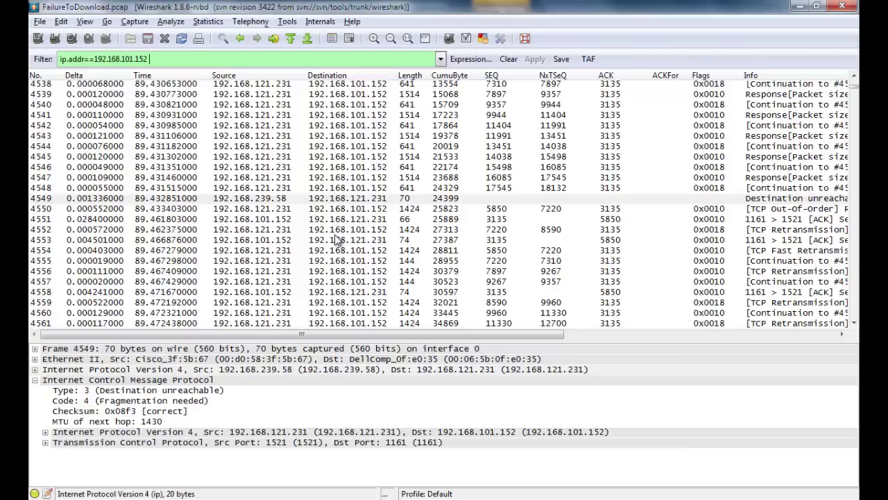
left_click(365, 200)
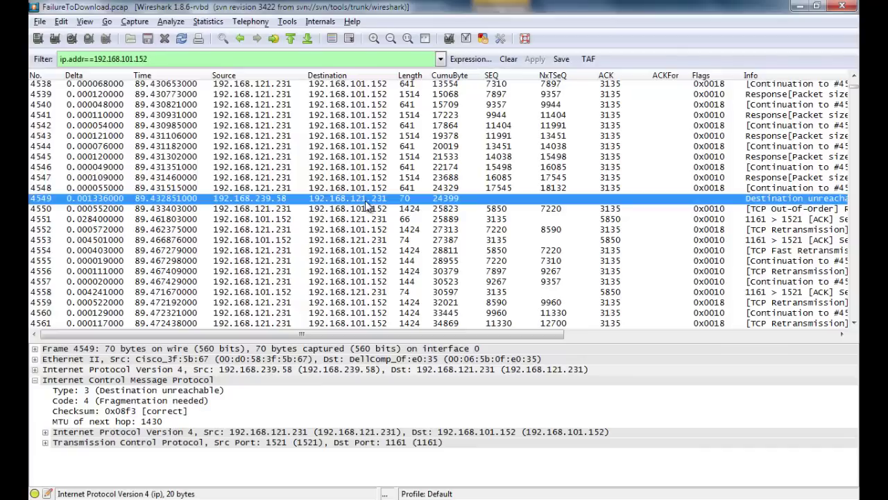
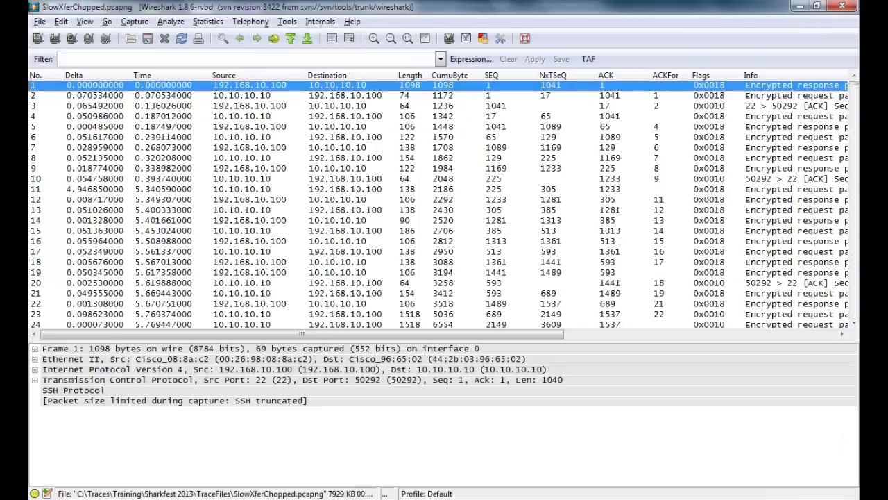
key("alt+Tab")
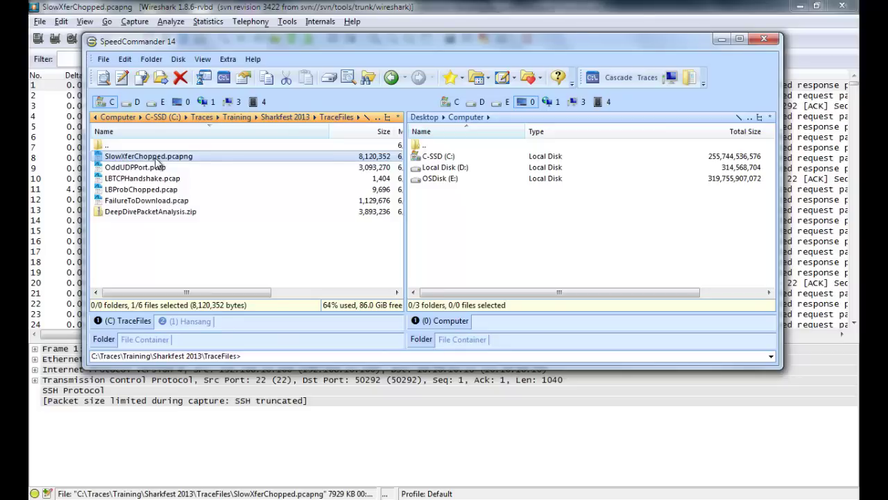
key("alt+Tab")
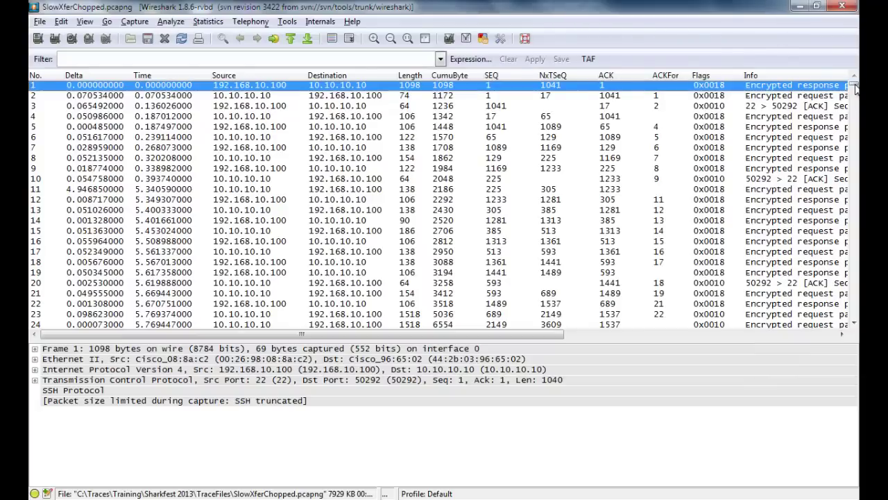
- Filter SlowXferChopped.pcapng by tcp.analysis.flags and widen the status bar section for file information so the packet counts show
left_click(595, 59)
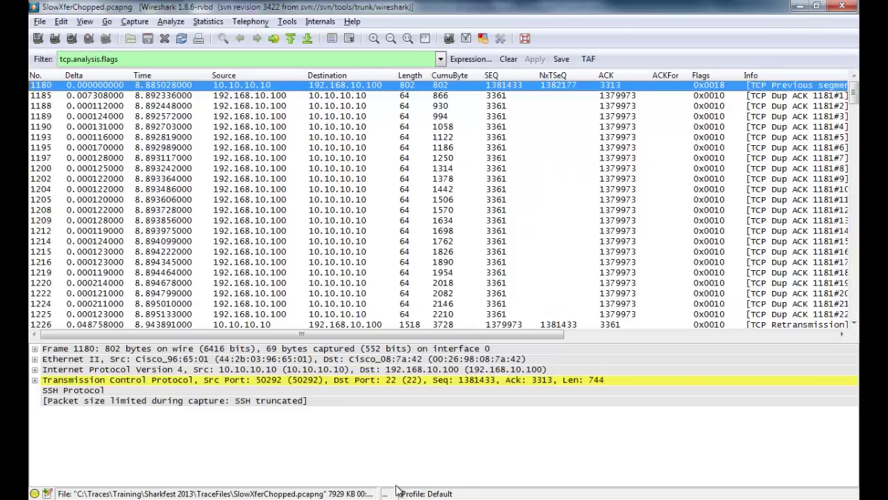
left_click_drag(396, 494, 503, 489)
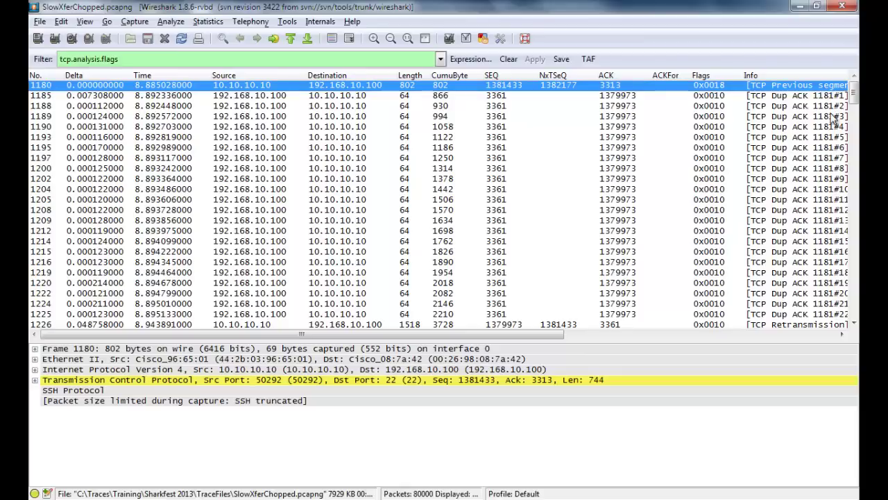
- Step through the duplicate ACKs of packet 1181, from packet 1180 down to packet 1214
key("Down")
key("Down")
key("Down")
key("Down")
key("Down")
key("Down")
key("Down")
key("Down")
key("Down")
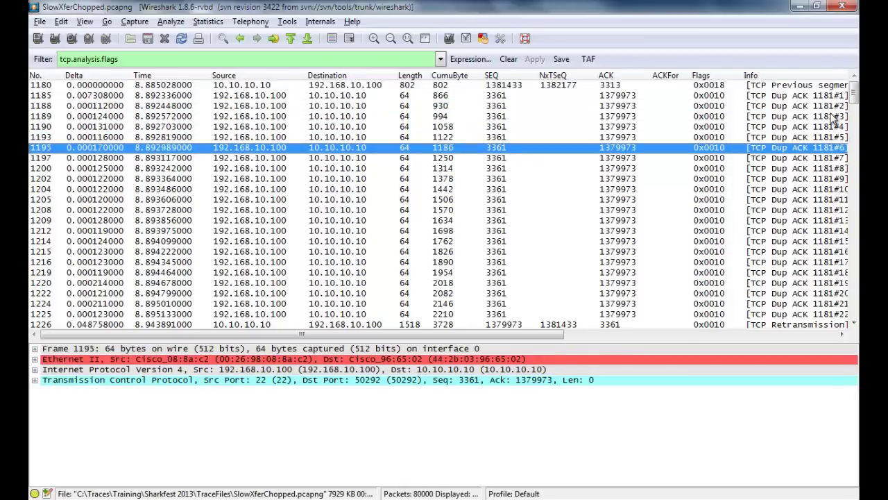
key("Down")
key("Down")
key("Down")
key("Down")
key("Down")
key("Down")
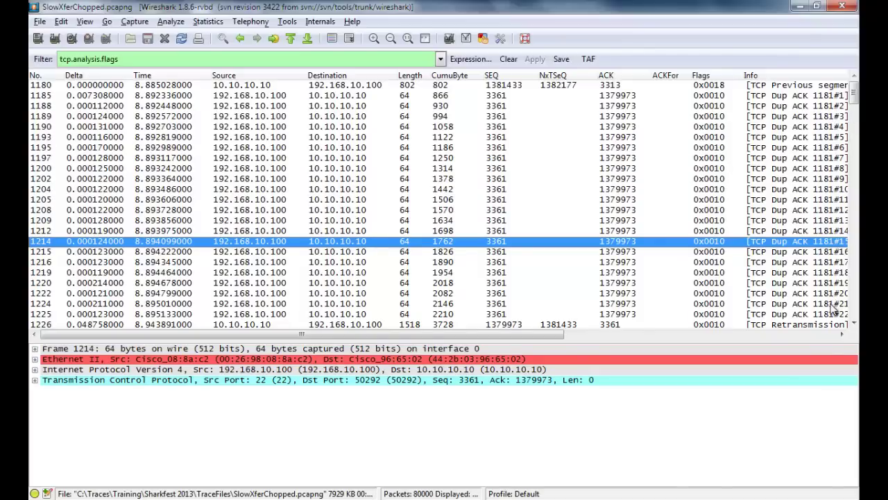
- Review the previous-segment flag in packet 1180, the first duplicate ACKs in packets 1185 and 1188, and the last one in packet 1225
left_click(792, 86)
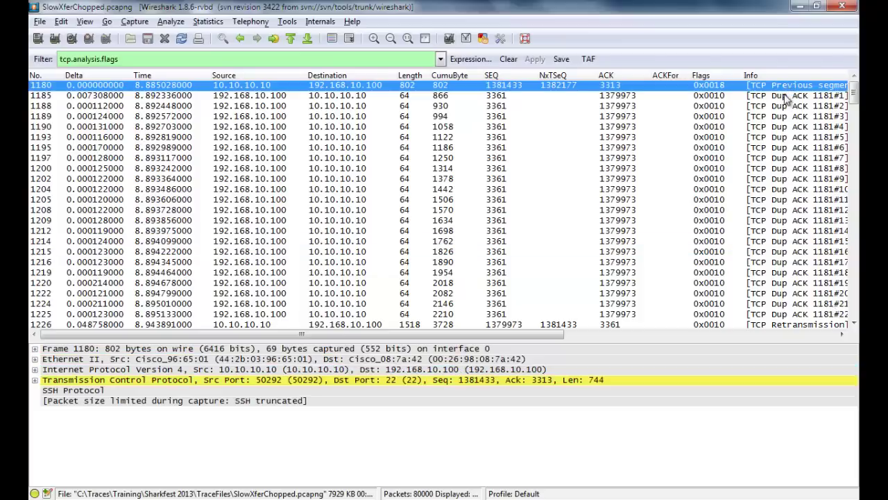
left_click(789, 97)
left_click(787, 104)
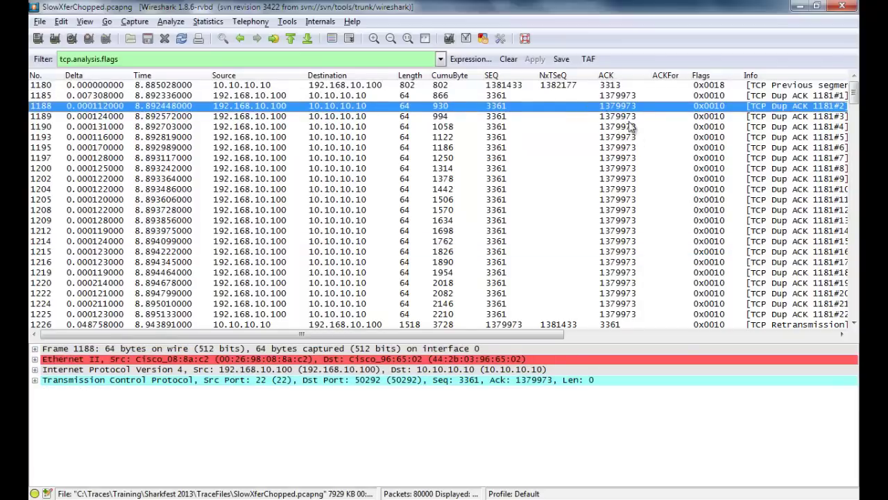
left_click(803, 314)
left_click_drag(567, 340, 372, 349)
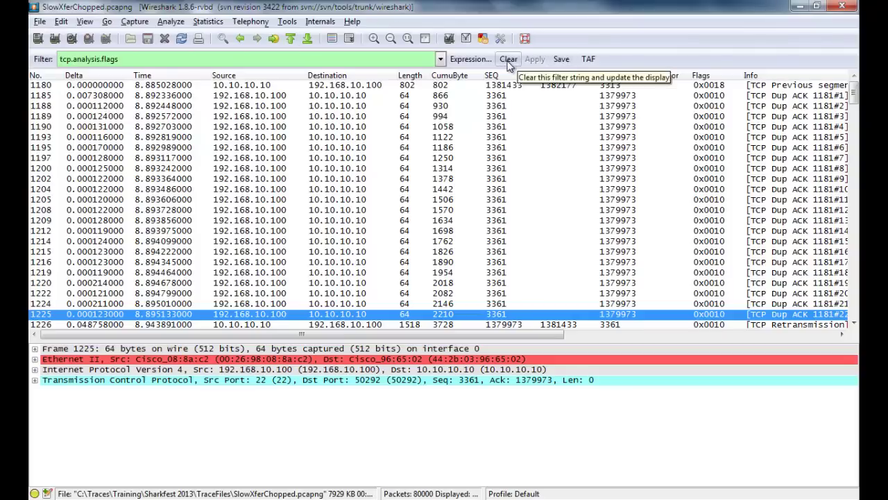
- Select packet 1180, clear the display filter and go to packet number 1454
left_click(491, 85)
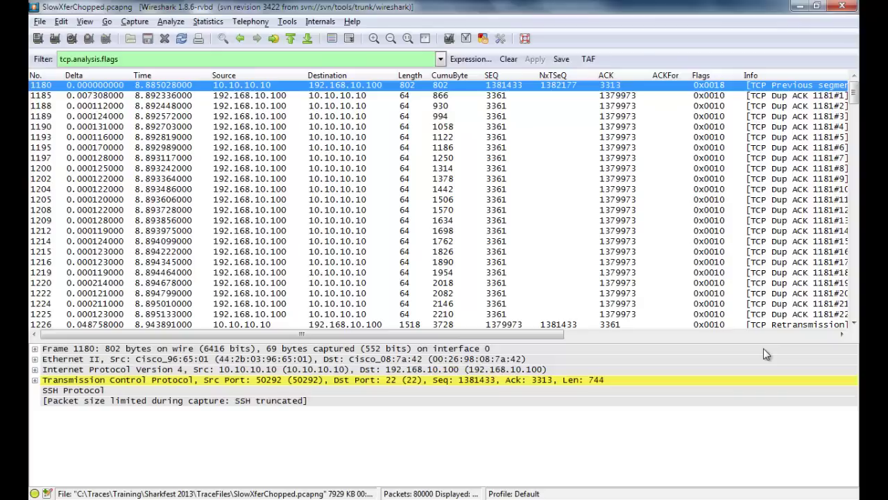
left_click(508, 59)
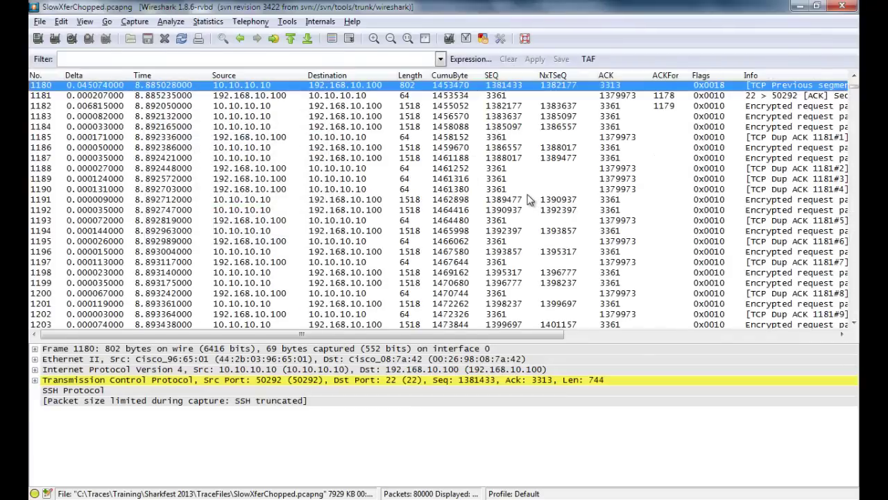
key("ctrl+g")
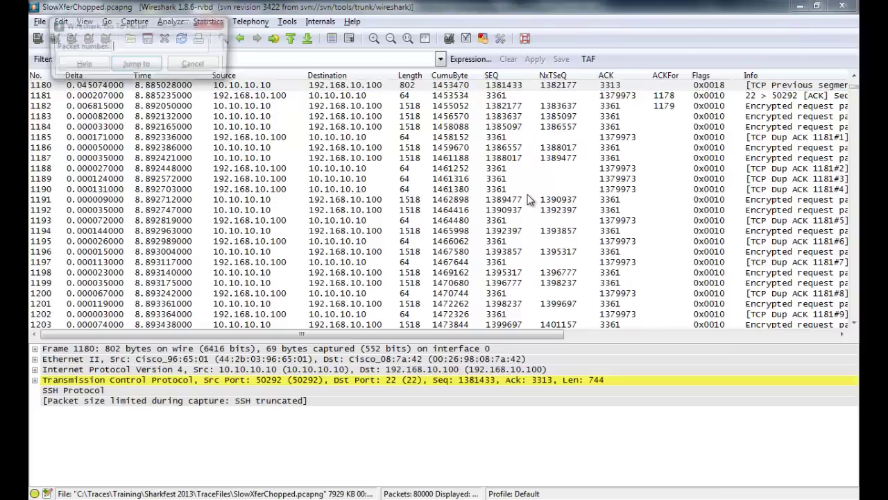
type("1454")
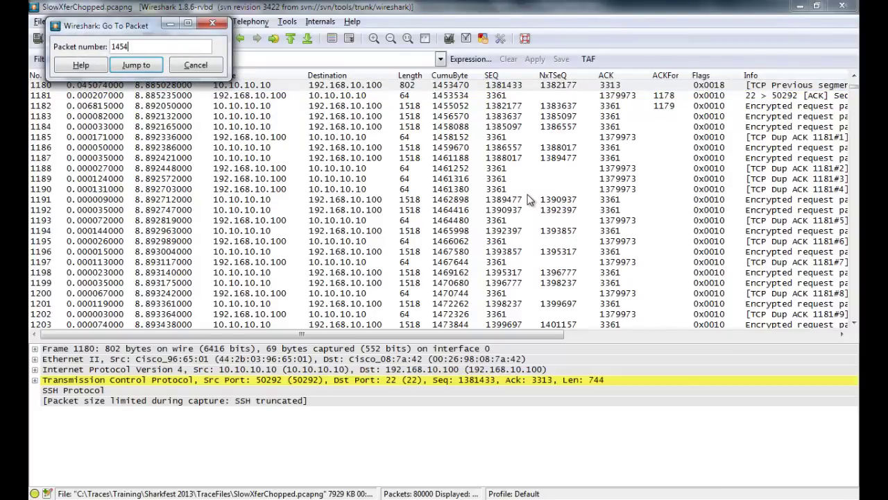
key("Return")
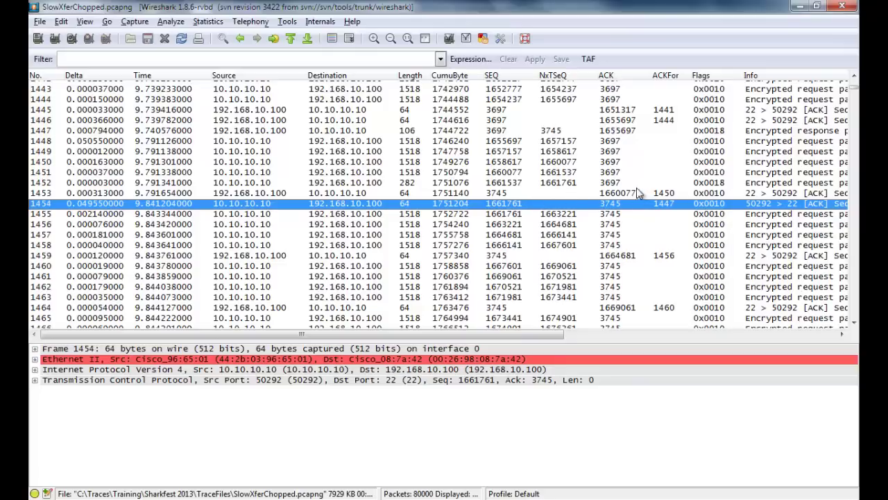
- Check packets 1452 and 1453, and set packet 1454 as a time reference
left_click(254, 184)
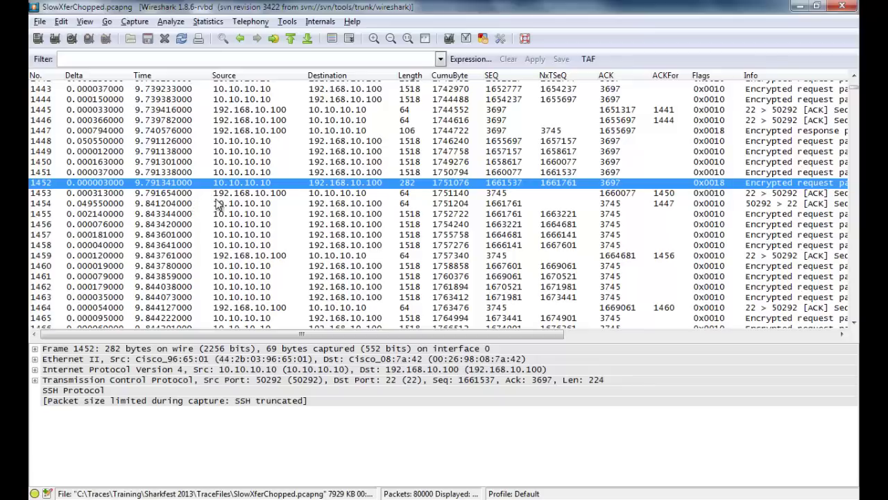
left_click(241, 195)
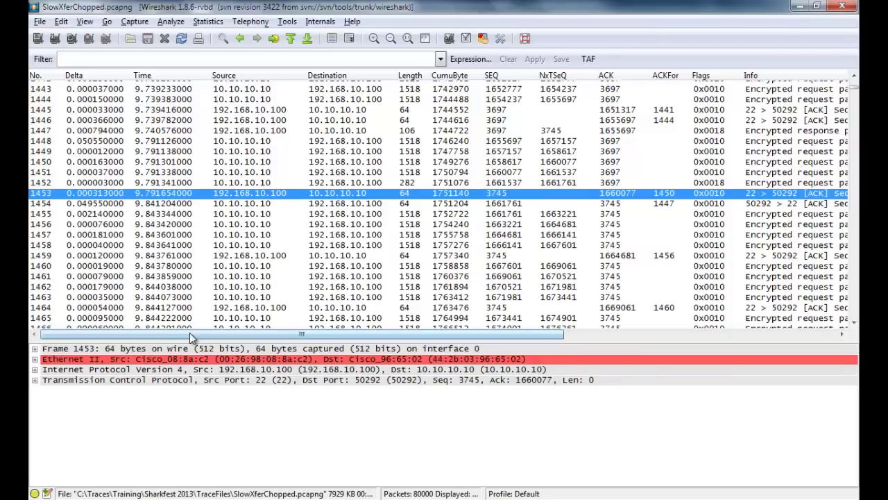
left_click(185, 206)
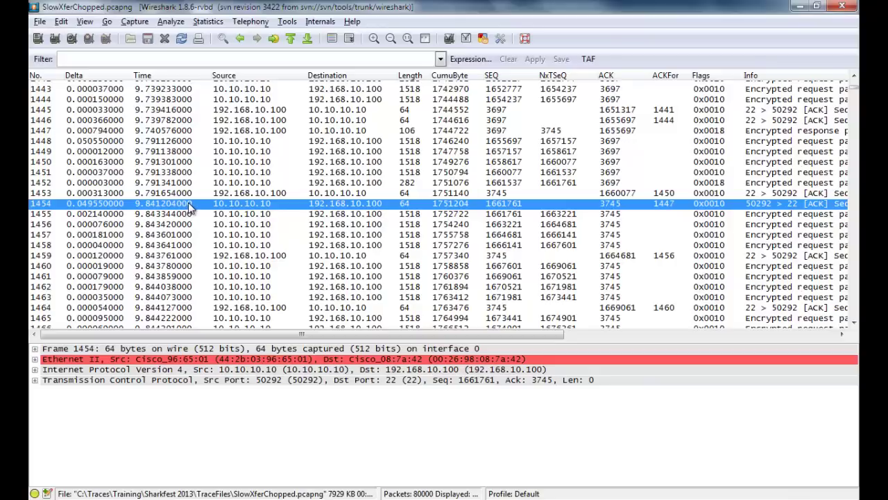
key("ctrl+t")
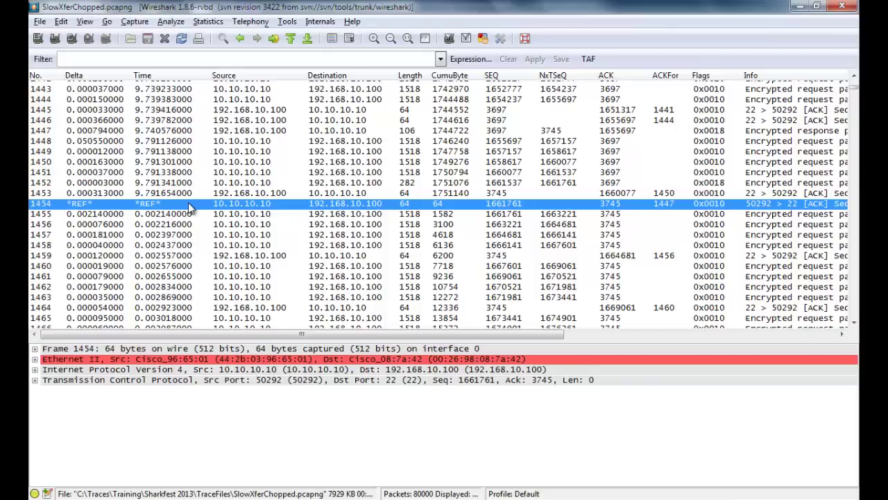
- Step through the burst after the time reference, from packet 1454 down to packet 1487, following the cumulative bytes
key("Down")
key("Down")
key("Down")
key("Down")
key("Down")
key("Down")
key("Down")
key("Down")
key("Down")
key("Down")
key("Down")
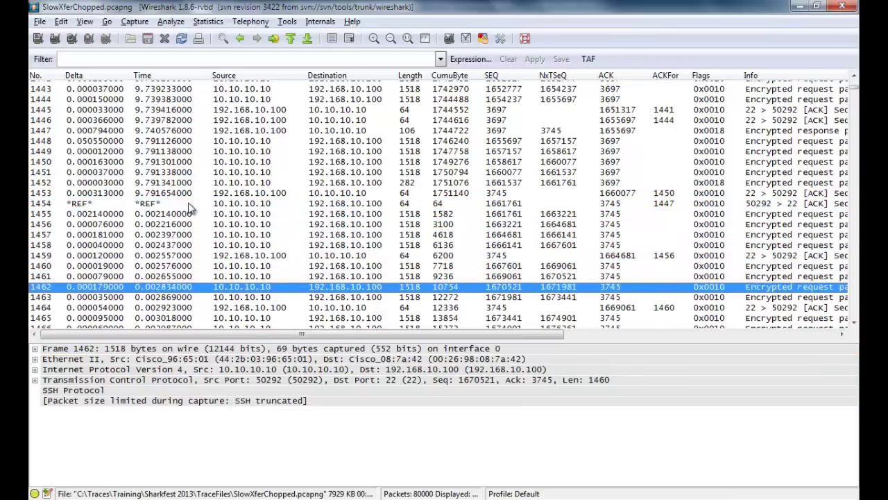
key("Down")
key("Down")
key("Down")
key("Down")
key("Down")
key("Down")
key("Down")
key("Down")
key("Down")
key("Down")
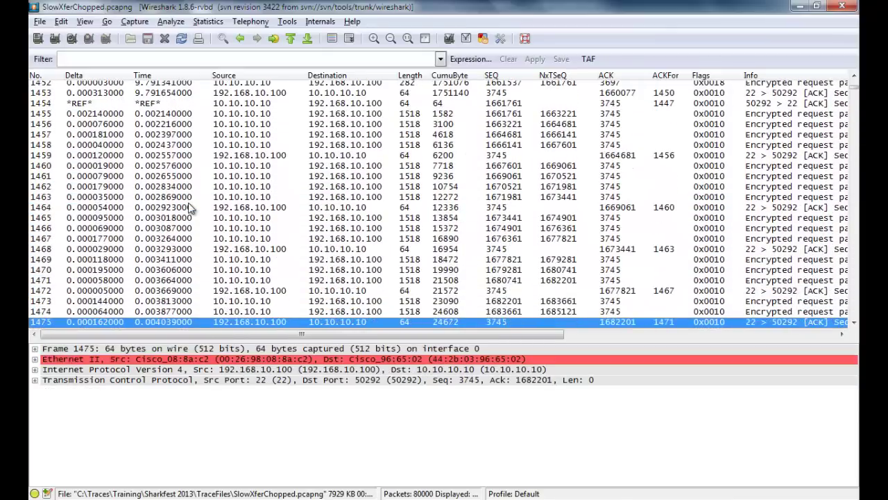
key("Down")
key("Down")
key("Down")
key("Down")
key("Down")
key("Down")
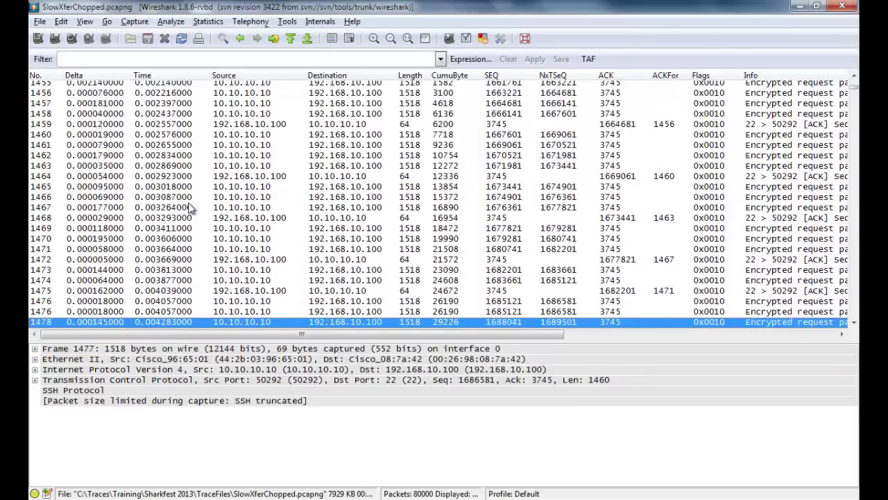
key("Down")
key("Down")
key("Down")
key("Down")
key("Down")
key("Down")
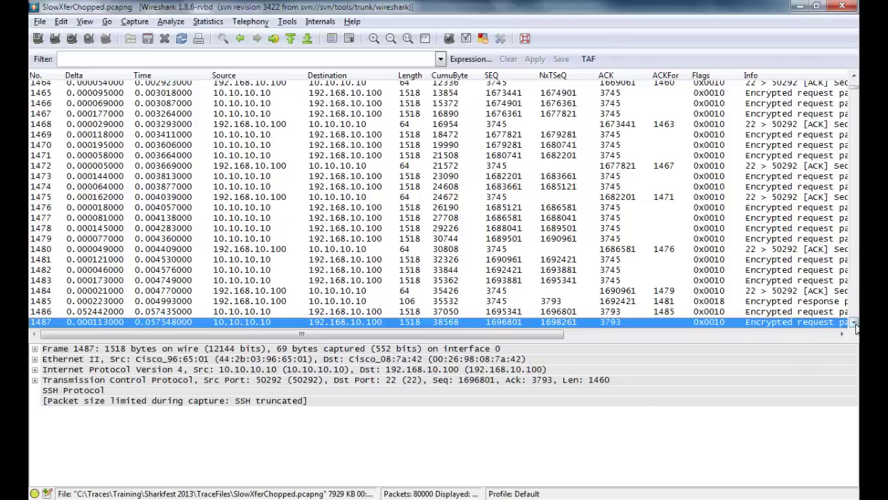
scroll(856, 327, "down", 4)
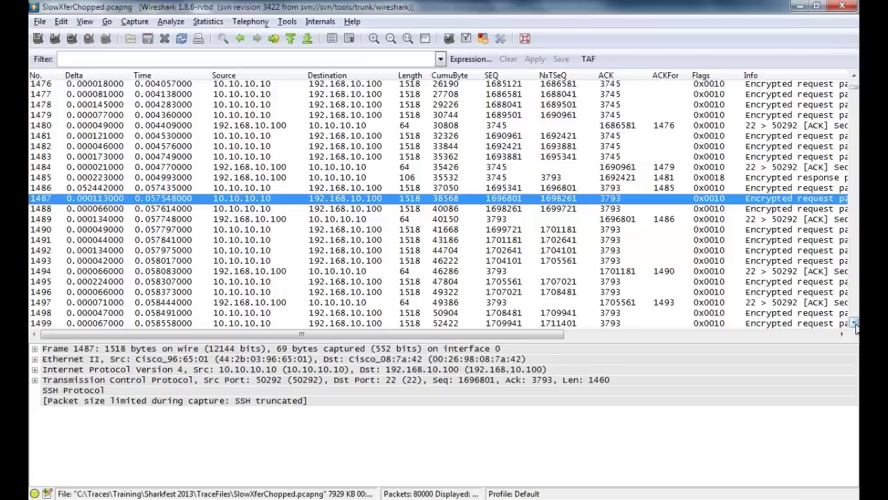
- Examine the end of the burst around the long delay, comparing packets 1482 to 1486
key("Up")
key("Up")
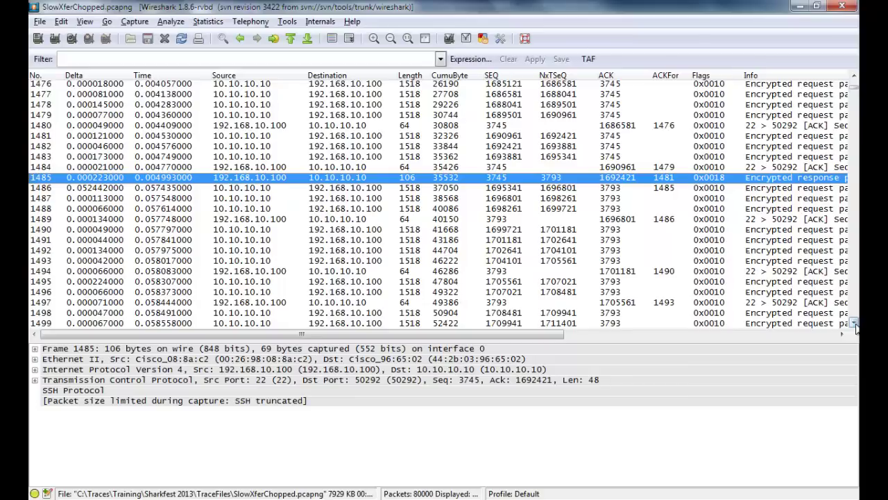
key("Down")
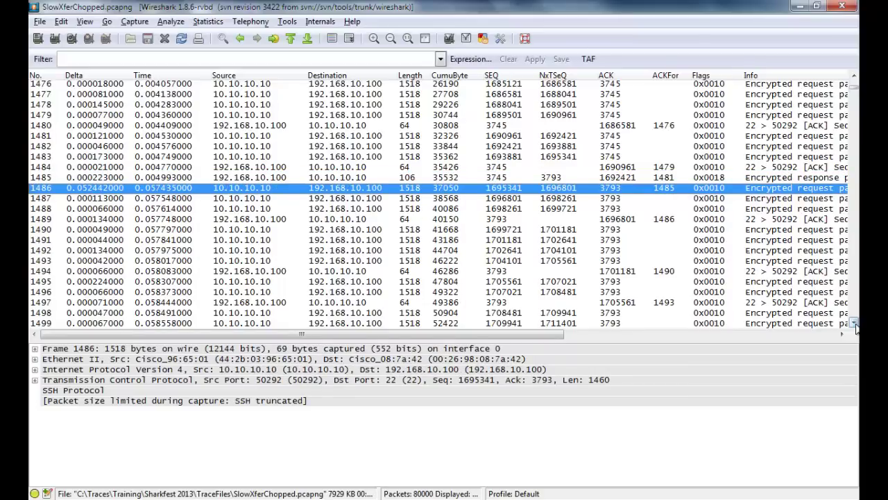
key("Up")
key("Up")
key("Up")
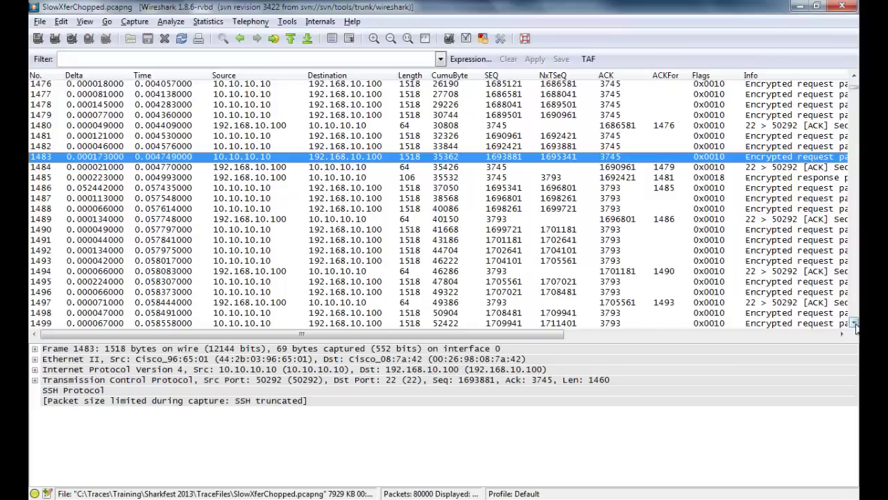
key("Up")
key("Down")
key("Down")
key("Down")
key("Down")
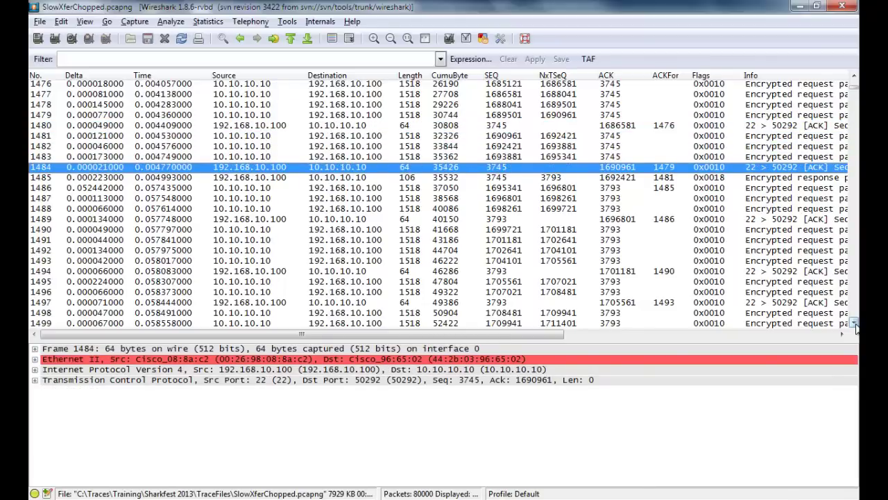
- Check which packets the ACKs in 1484 and 1485 acknowledge against data packet 1482 and the delayed packet 1486
left_click(668, 177)
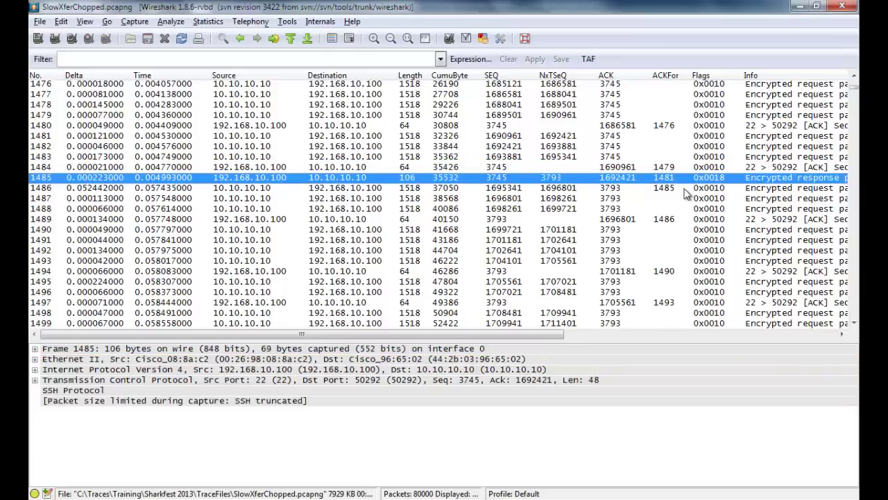
left_click(242, 148)
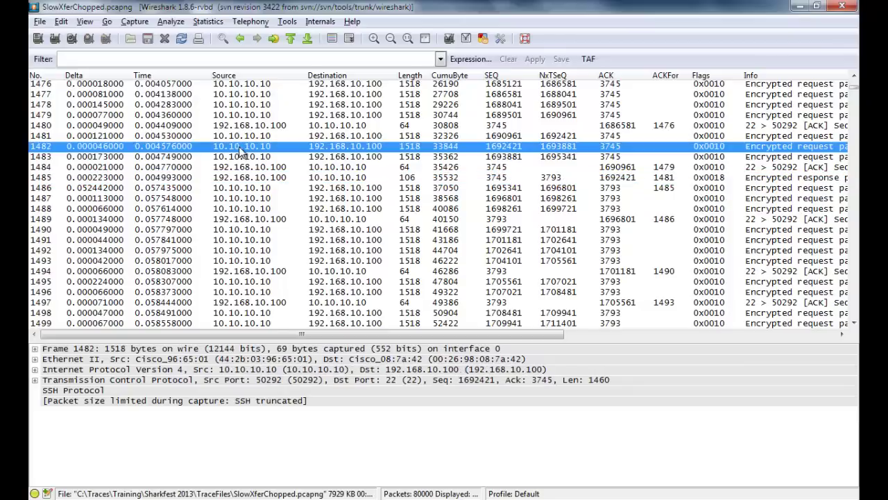
left_click(266, 169)
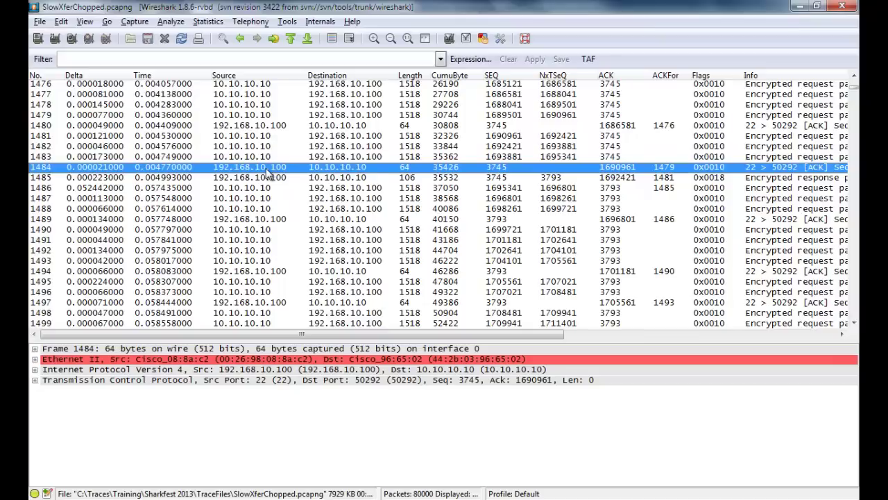
key("Down")
key("Down")
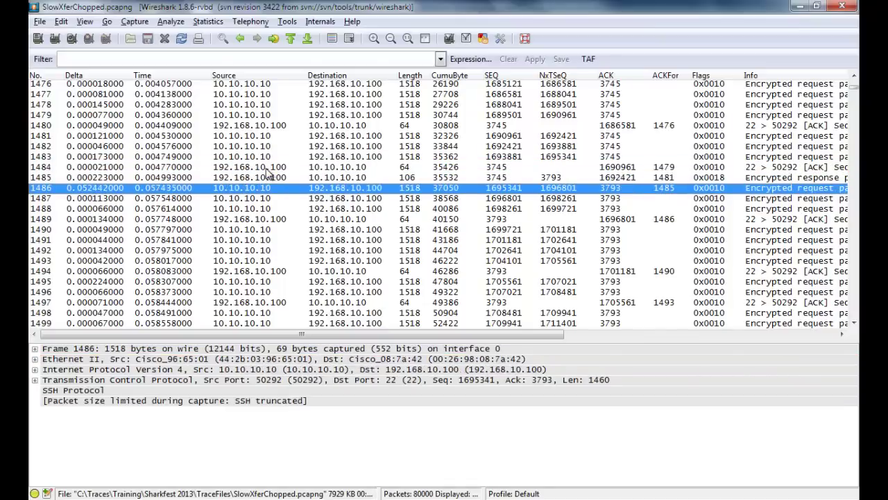
key("Up")
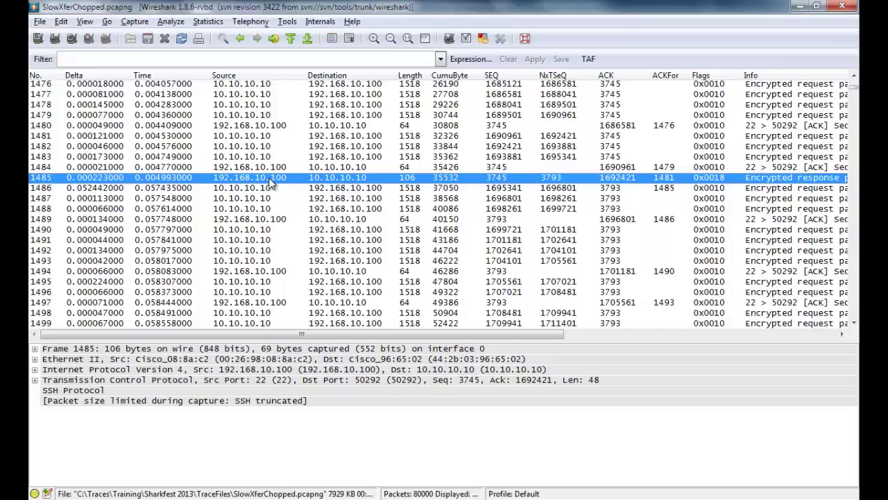
- Look over the start of the next burst down to packet 1491, and set packet 1486 as a time reference
key("Down")
key("Down")
key("Down")
key("Down")
key("Down")
key("Down")
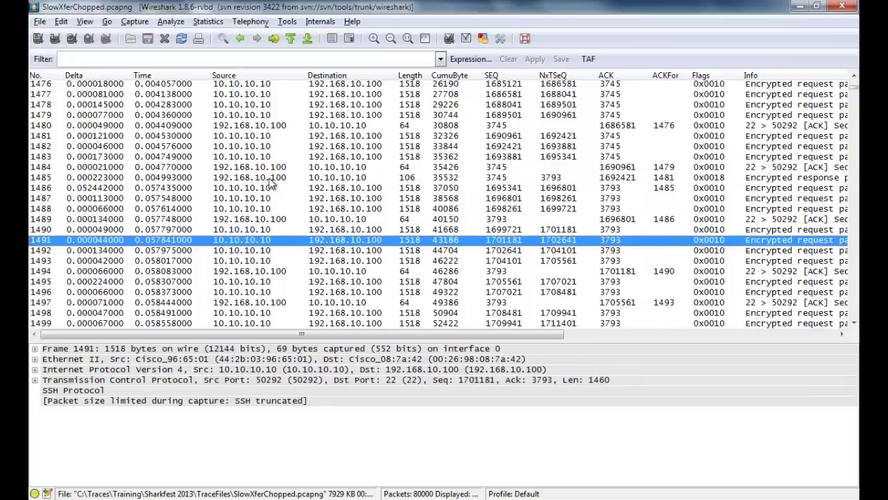
key("Up")
key("Up")
key("Up")
key("Up")
key("Up")
key("Up")
key("Up")
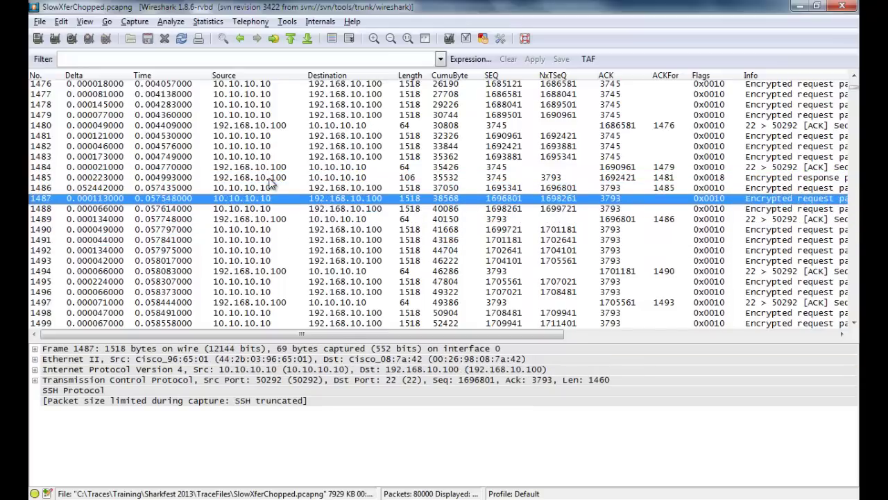
key("Down")
key("Down")
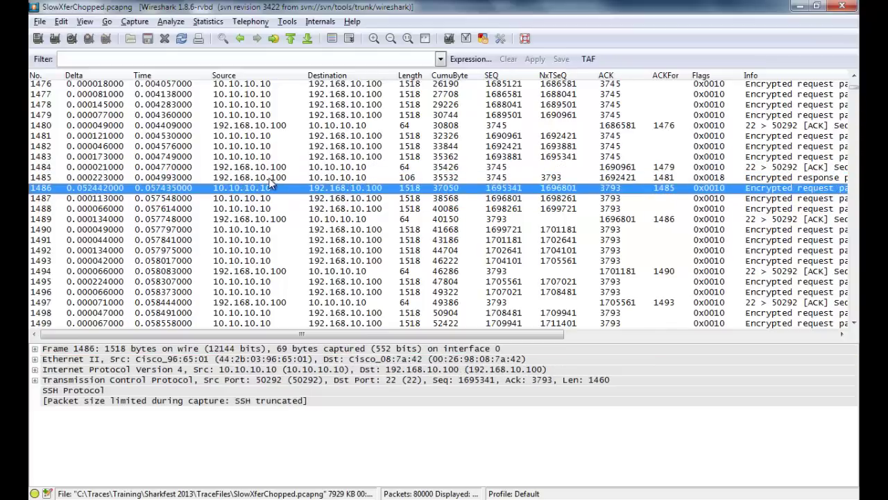
key("ctrl+t")
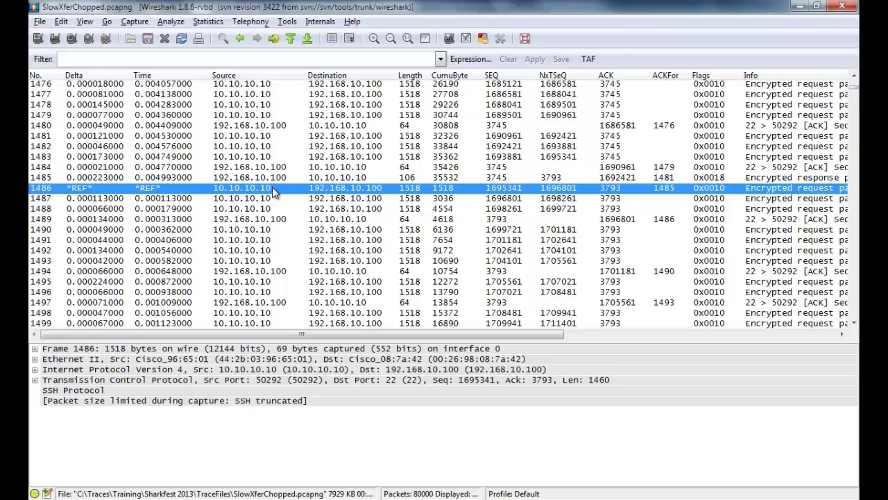
- Go to packet number 1515 and compare it with packets 1516 and 1517 at the end of the burst
key("ctrl+g")
type("151")
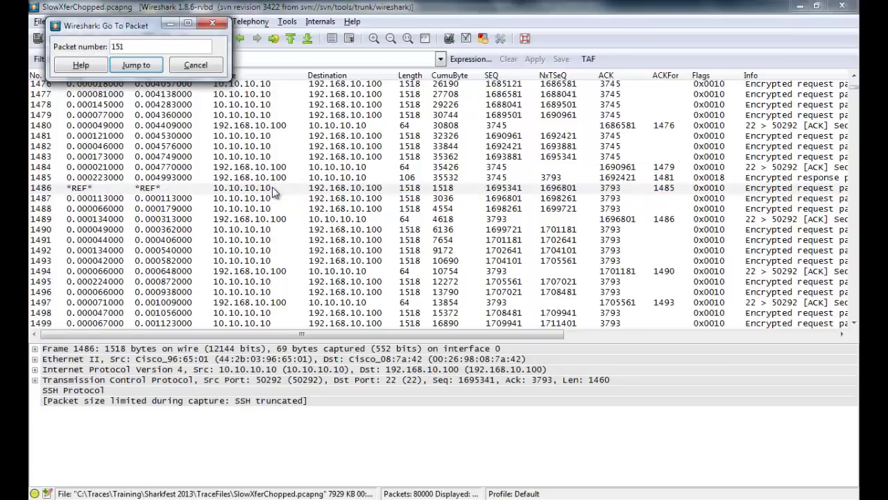
type("5")
key("Return")
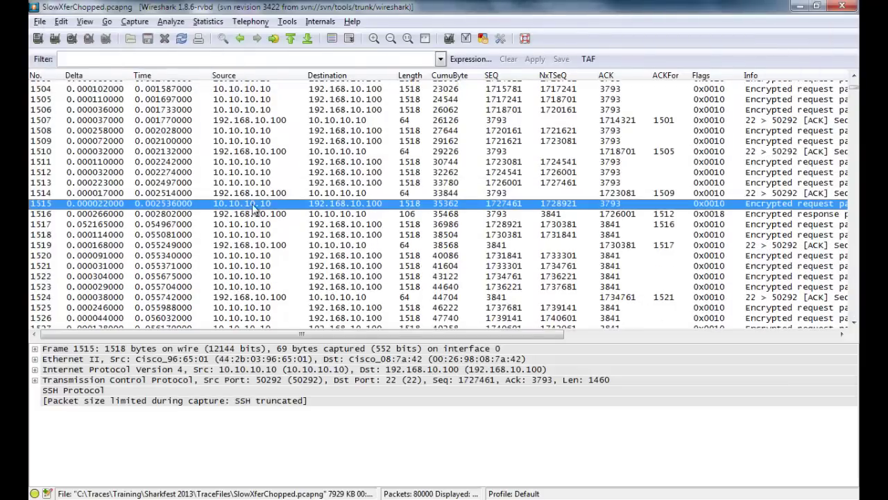
key("Down")
key("Down")
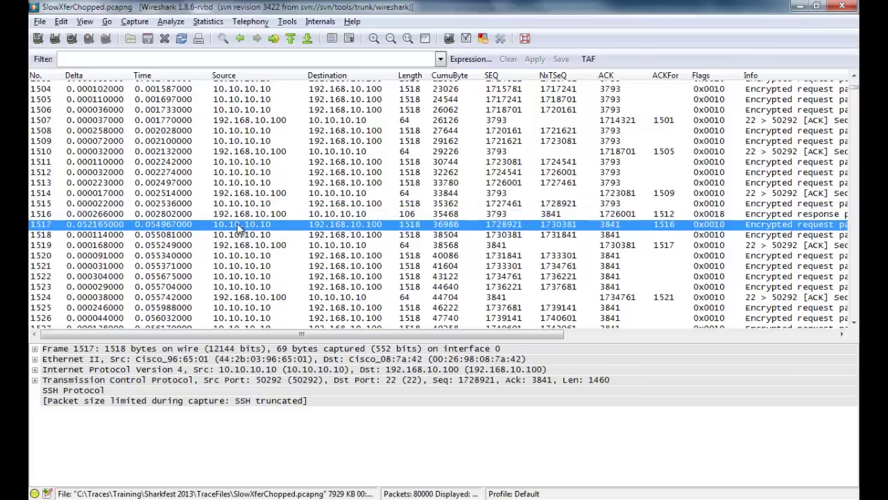
left_click(251, 206)
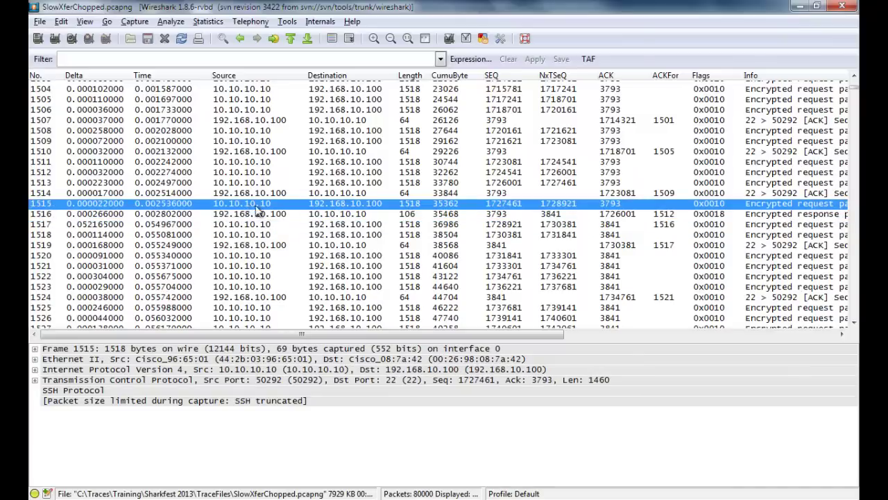
left_click(716, 214)
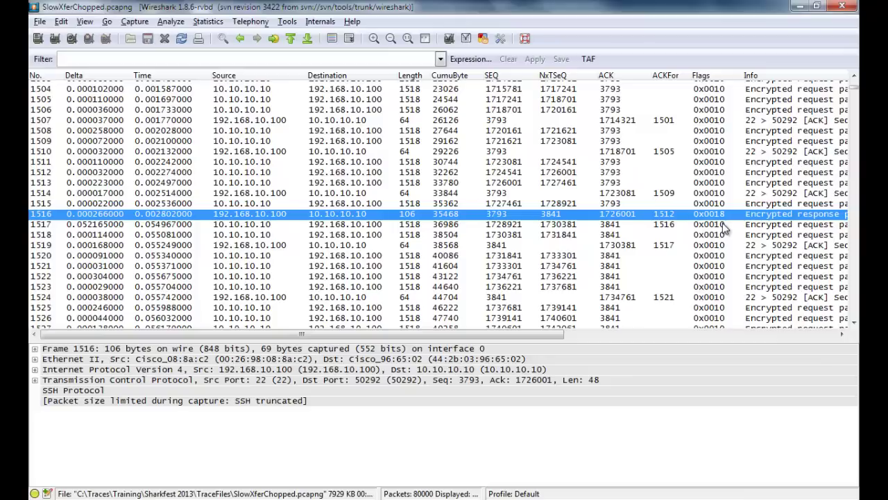
- Set packet 1517 as a time reference and select packet 1515, the last data packet of the previous burst
key("ctrl+g")
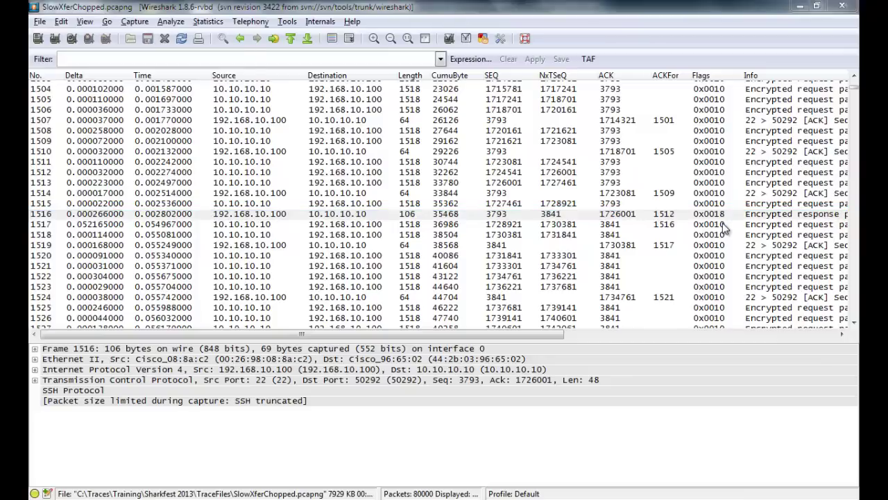
key("Escape")
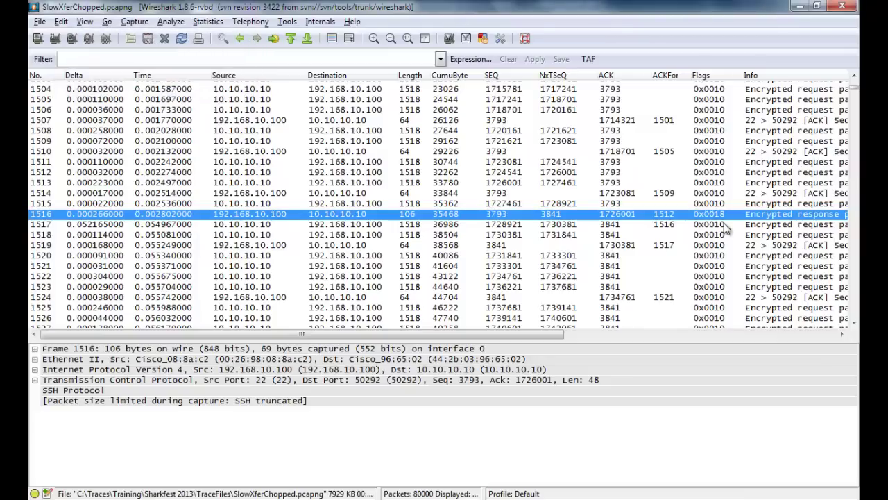
left_click(229, 229)
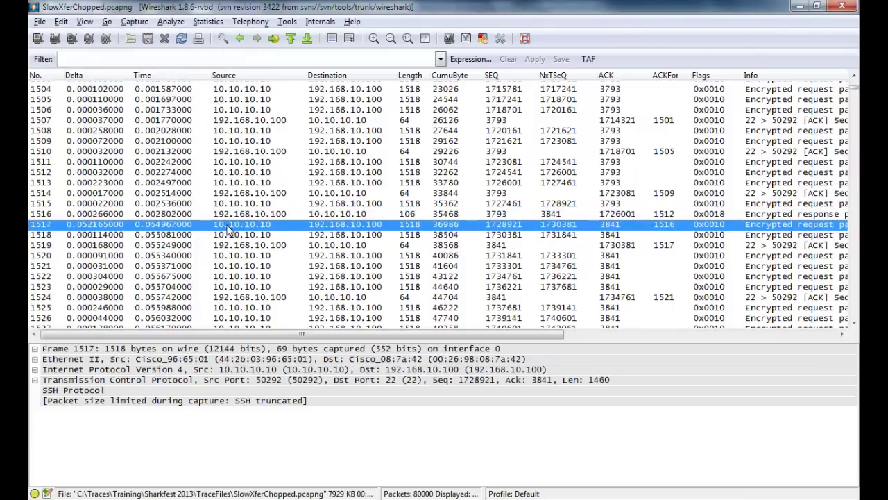
key("ctrl+t")
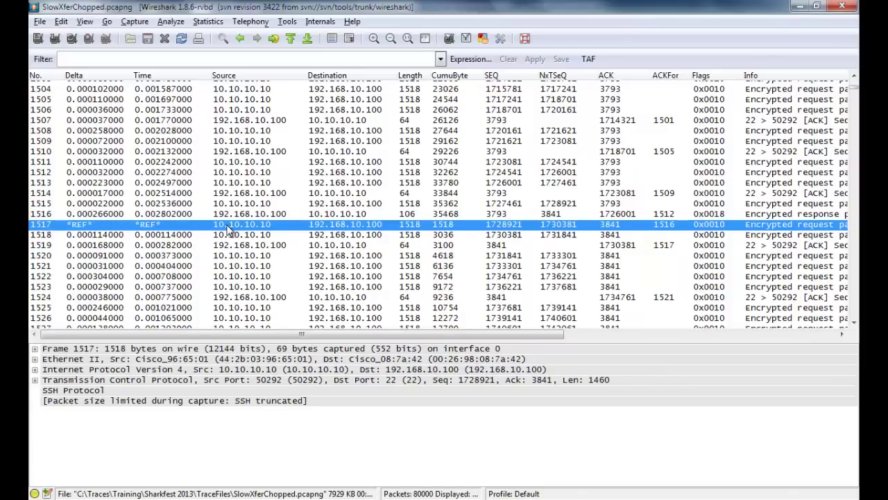
left_click(268, 206)
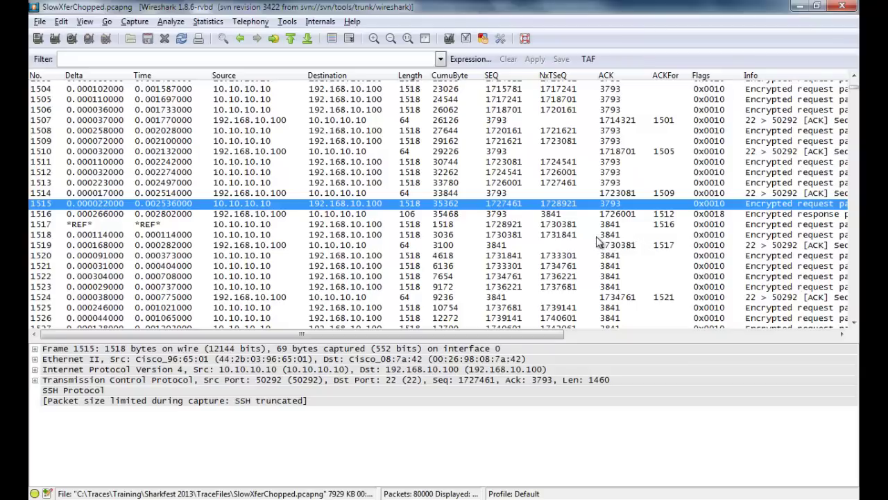
- Go to packet number 1547 and check the neighbouring packets 1546 and 1548
key("ctrl+g")
type("1547")
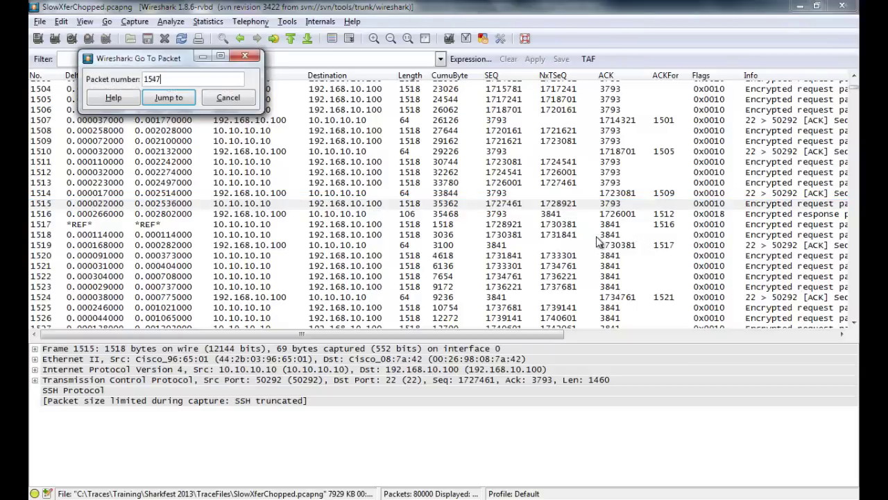
key("Return")
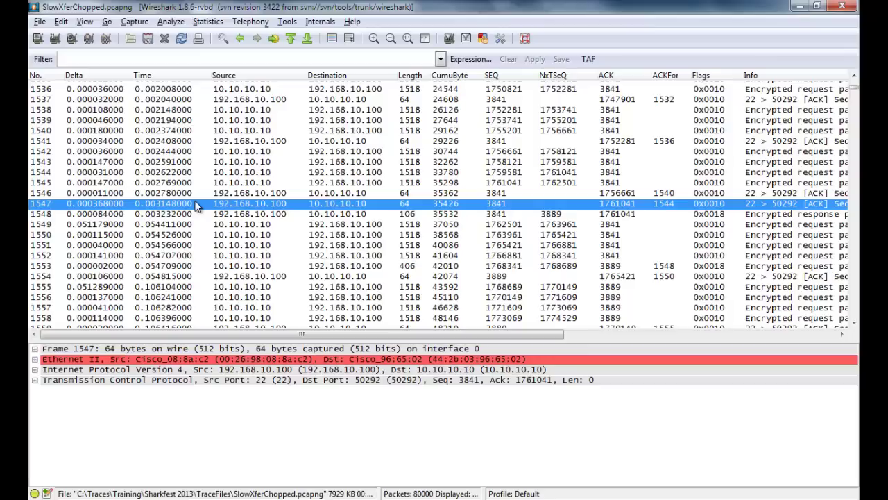
key("Up")
key("Down")
key("Down")
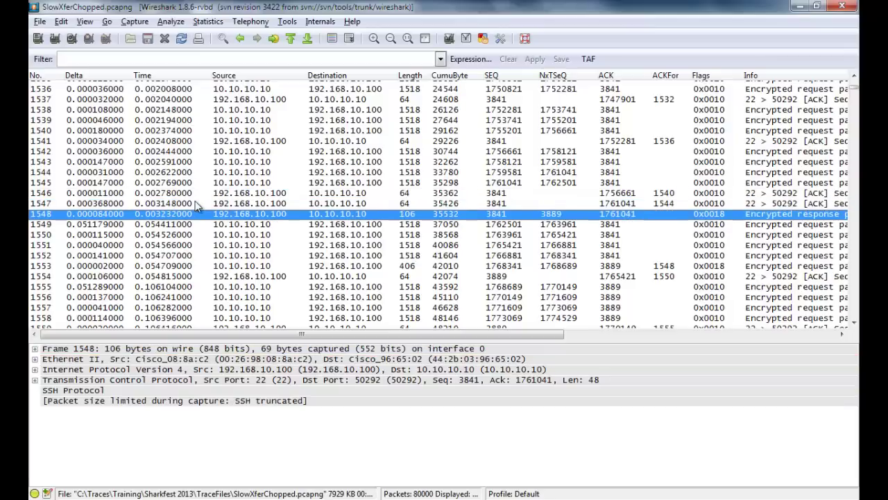
- Review the short burst and its delays between packets 1550 and 1555, going back up to packet 1548
left_click(177, 238)
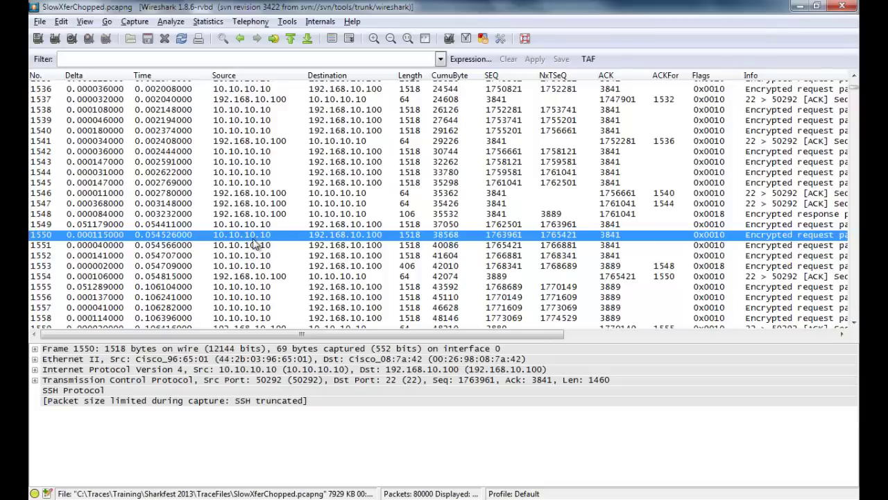
left_click(257, 277)
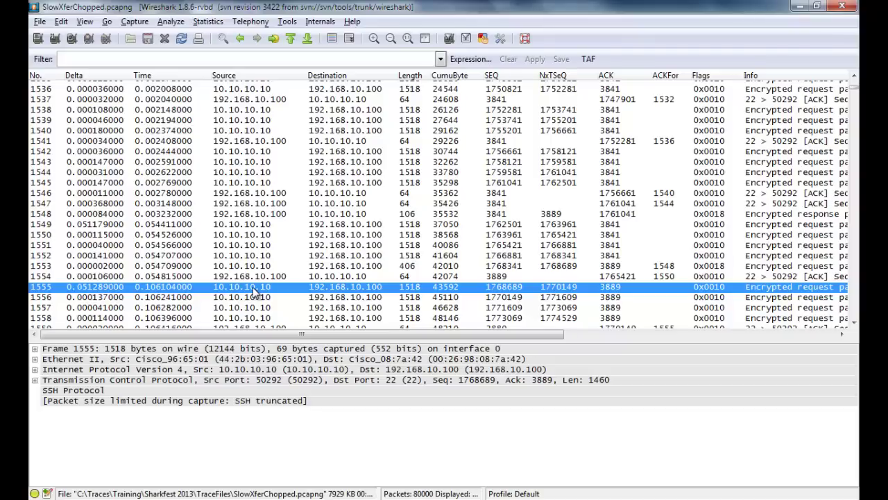
key("Up")
key("Up")
key("Up")
key("Up")
key("Up")
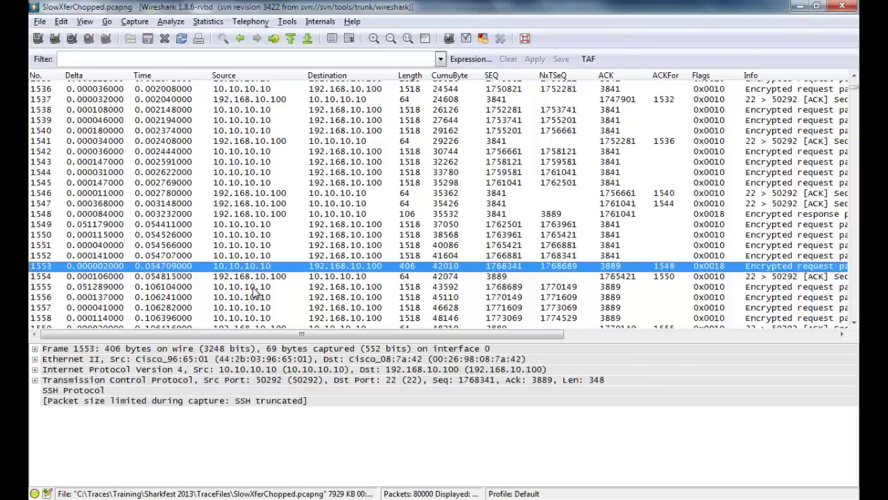
key("Up")
key("Up")
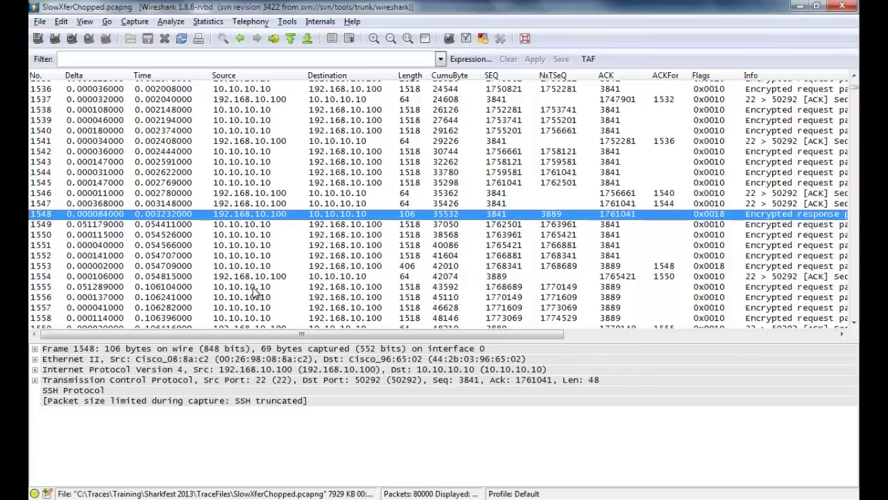
- Step through the short burst from packet 1548 down to packet 1553, its last data packet
key("Down")
key("Down")
key("Down")
key("Down")
key("Down")
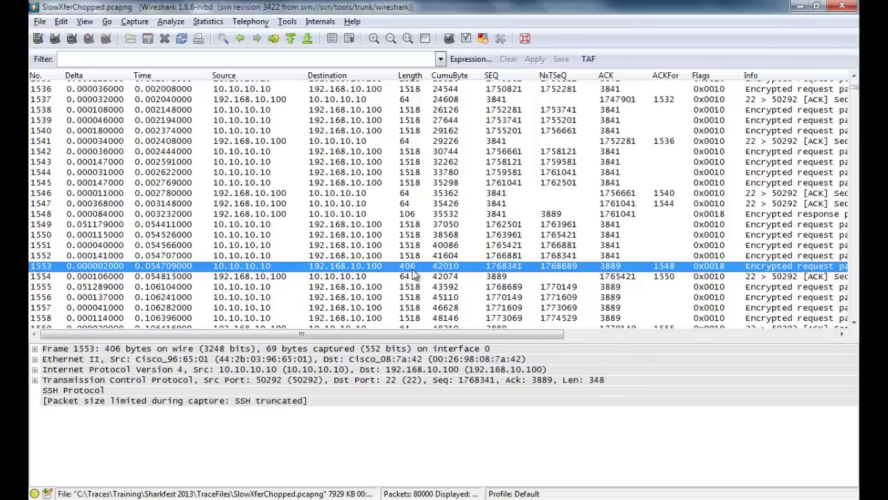
- Go to packet number 1454 and select packet 1452, the last data packet before that time reference
key("ctrl+g")
type("1454")
key("Return")
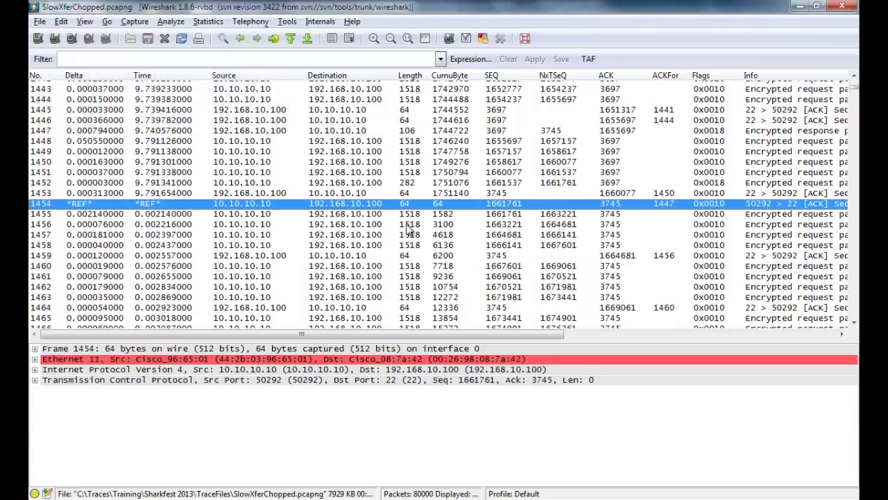
left_click(416, 185)
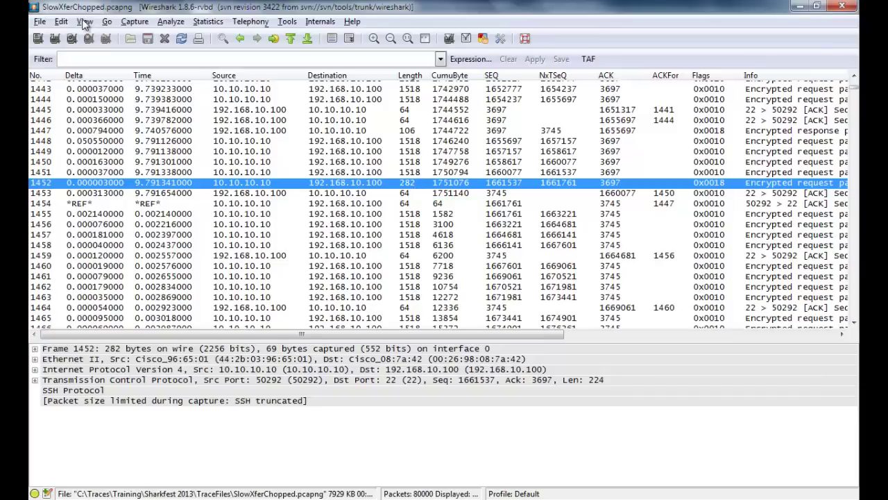
left_click(84, 21)
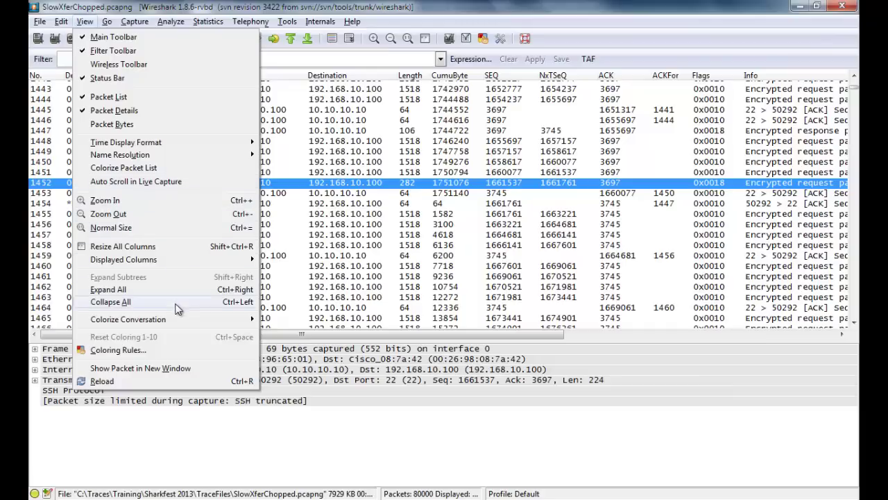
mouse_move(107, 25)
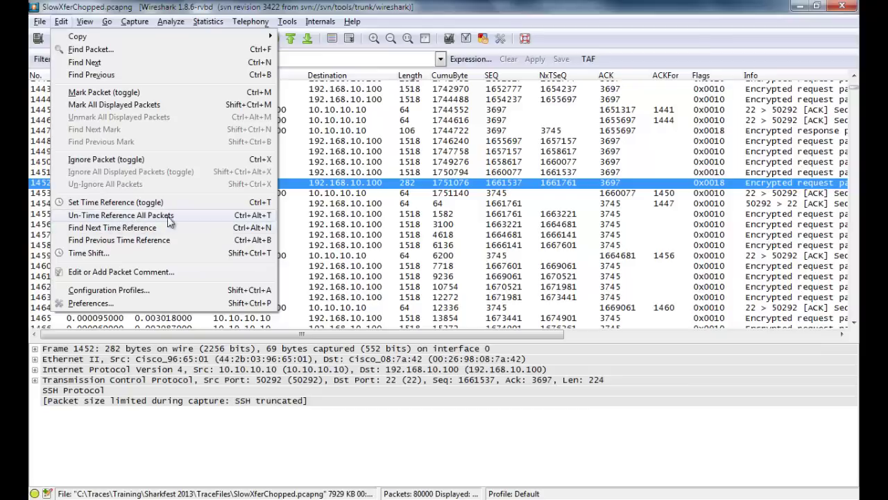
key("Escape")
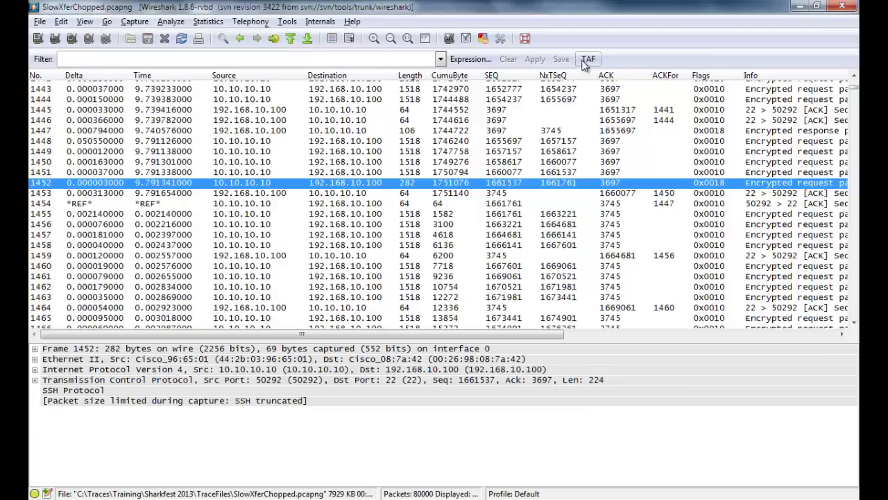
- Filter the trace with the saved tcp.analysis.flags filter and select packet 1454 among the time-referenced packets
left_click(588, 59)
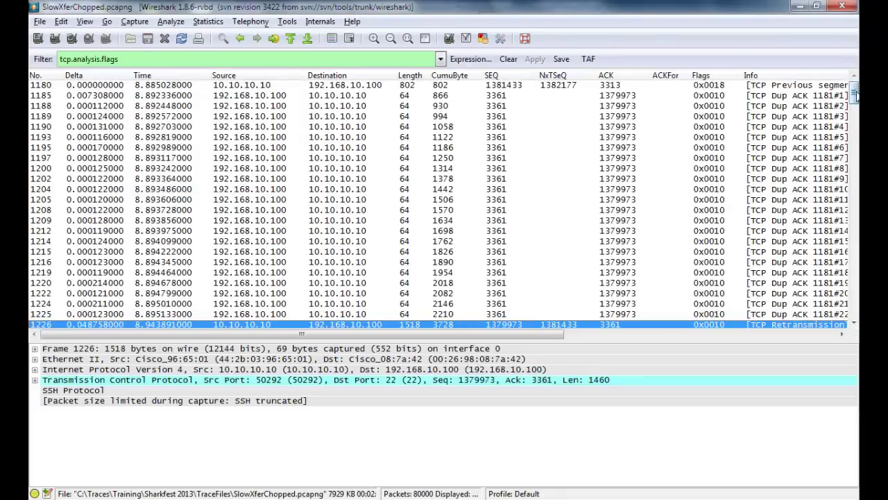
scroll(151, 153, "down", 6)
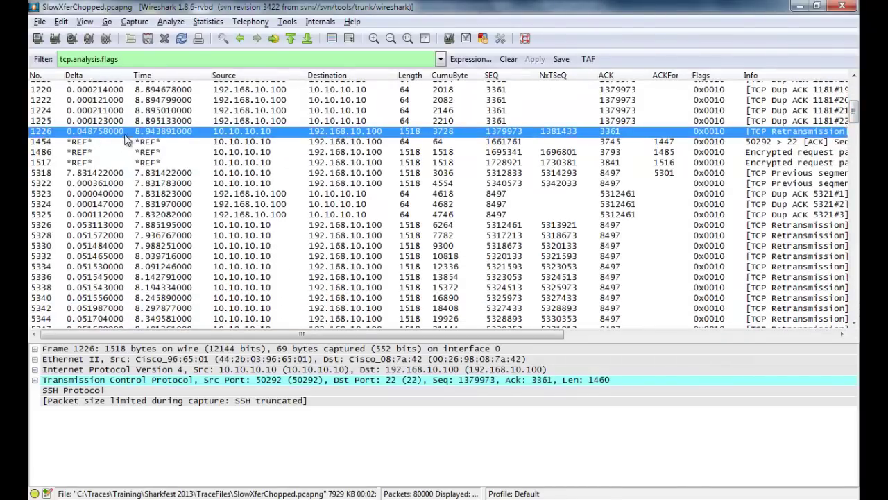
left_click(135, 143)
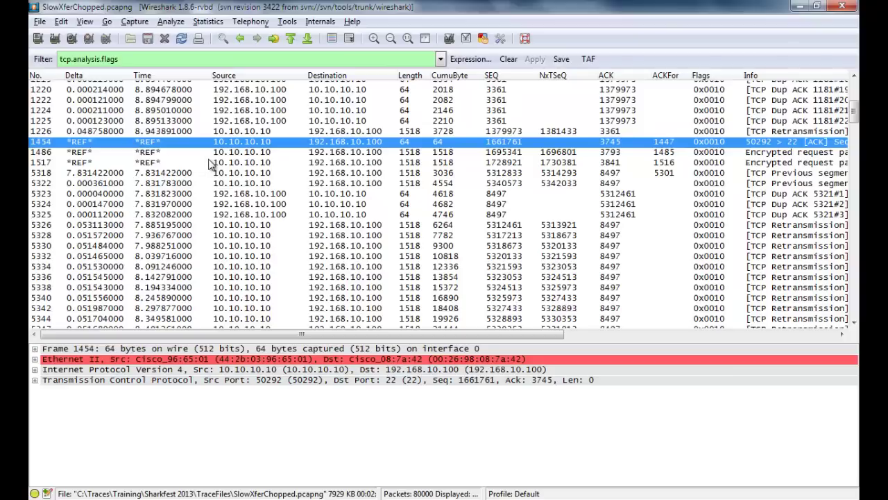
scroll(208, 163, "up", 6)
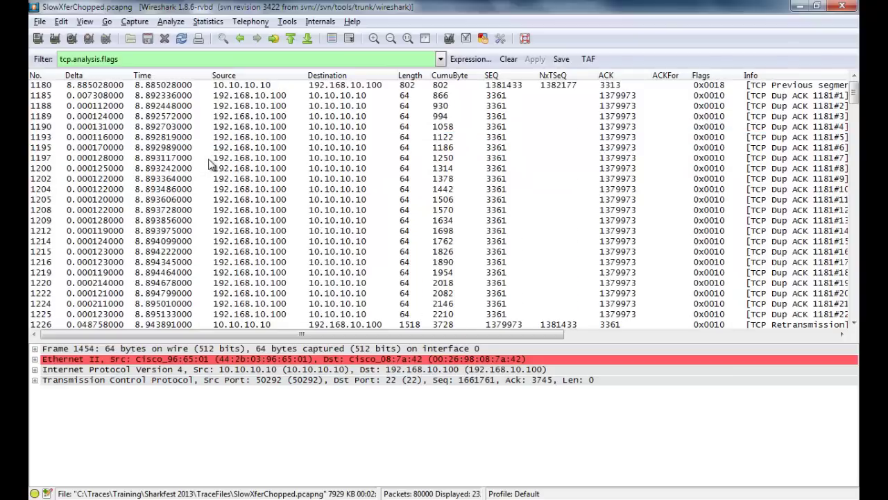
- Clear the display filter and remove the time references from all packets
left_click(508, 59)
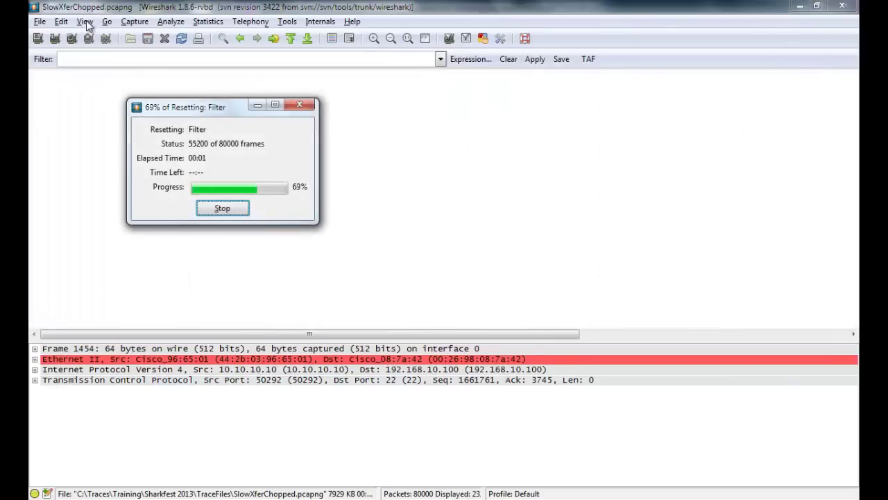
left_click(64, 22)
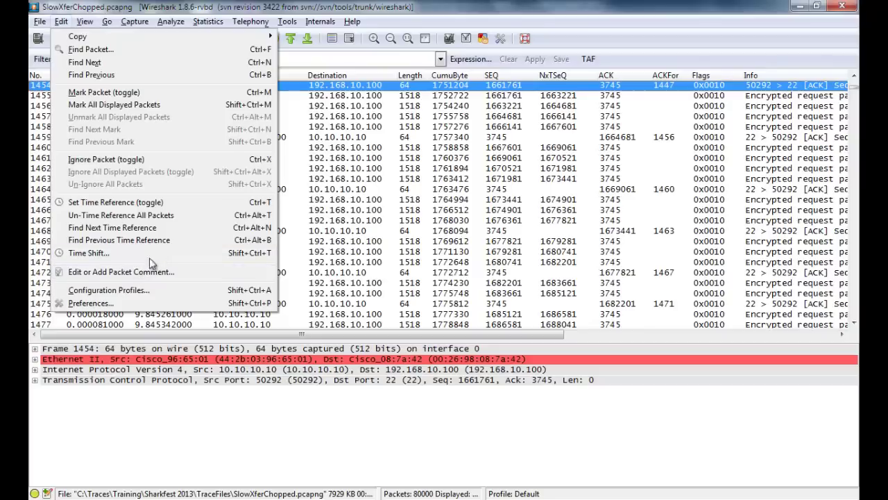
left_click(188, 215)
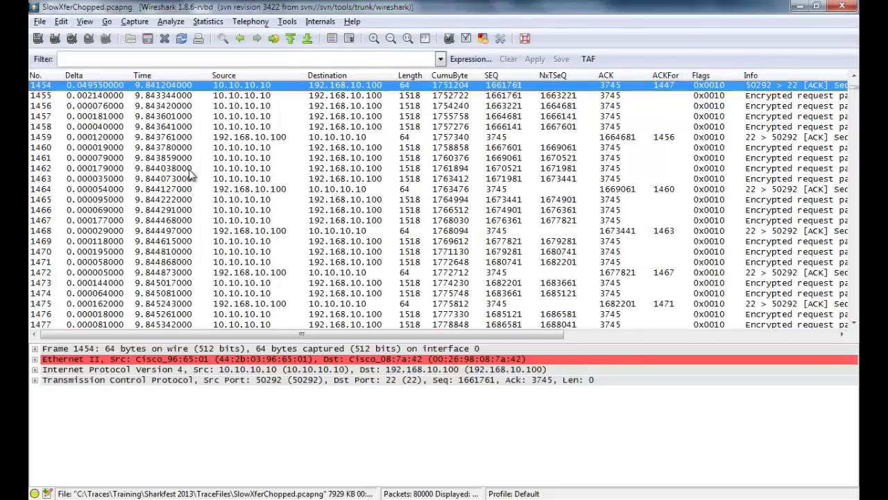
- Go to packet number 1454 and set it as a time reference
key("ctrl+g")
type("15")
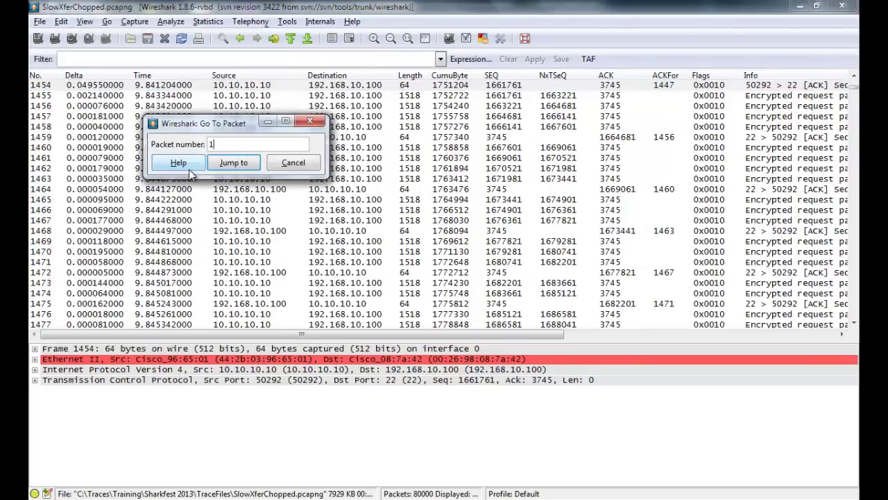
key("BackSpace")
type("454")
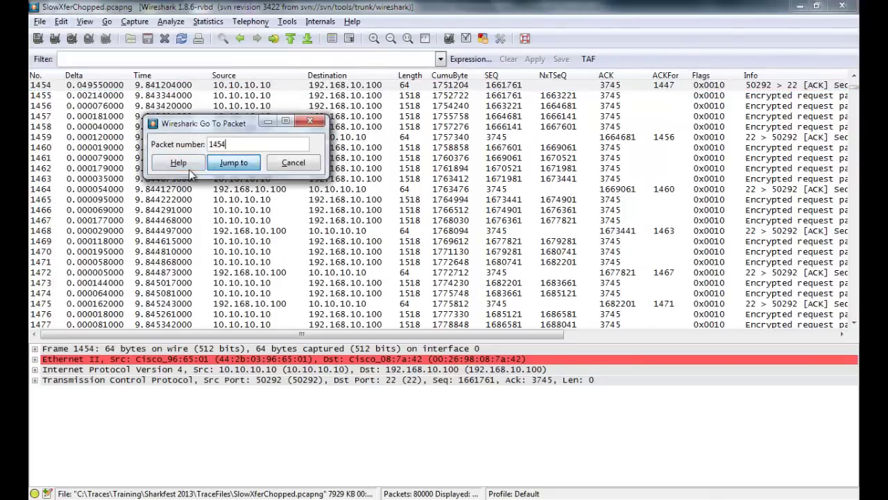
key("Return")
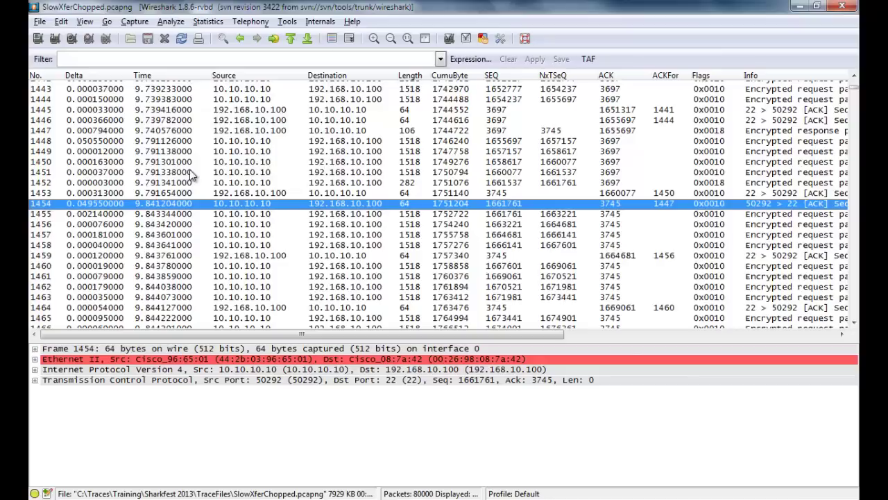
left_click(217, 215)
key("Up")
key("ctrl+t")
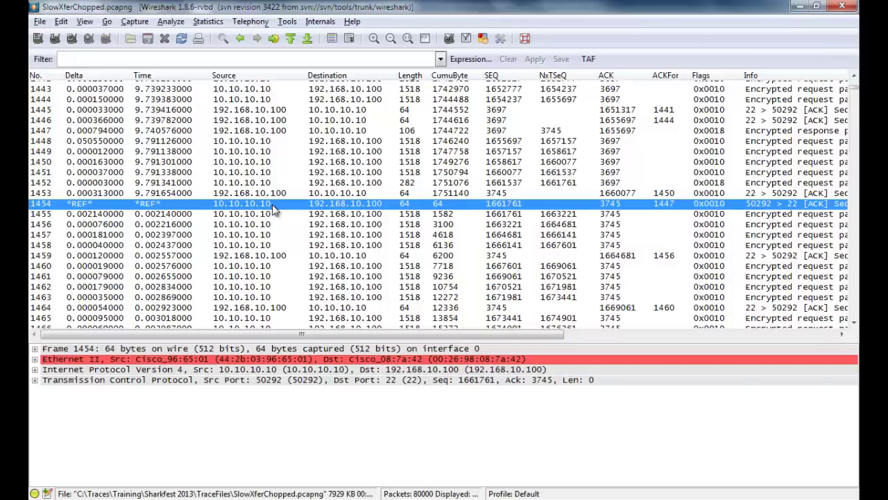
- Go to packet number 1553, set packet 1554 as a time reference, and reselect packet 1553 to check its cumulative bytes
key("ctrl+g")
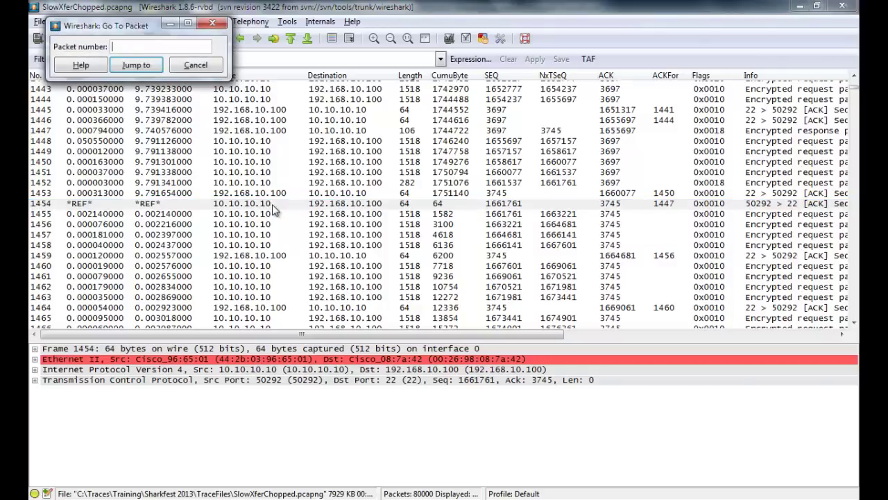
type("1553")
key("Return")
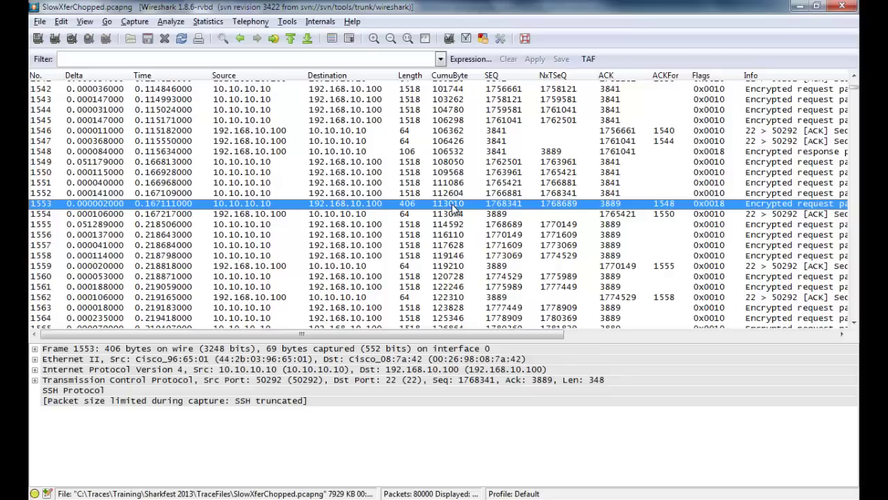
left_click(438, 214)
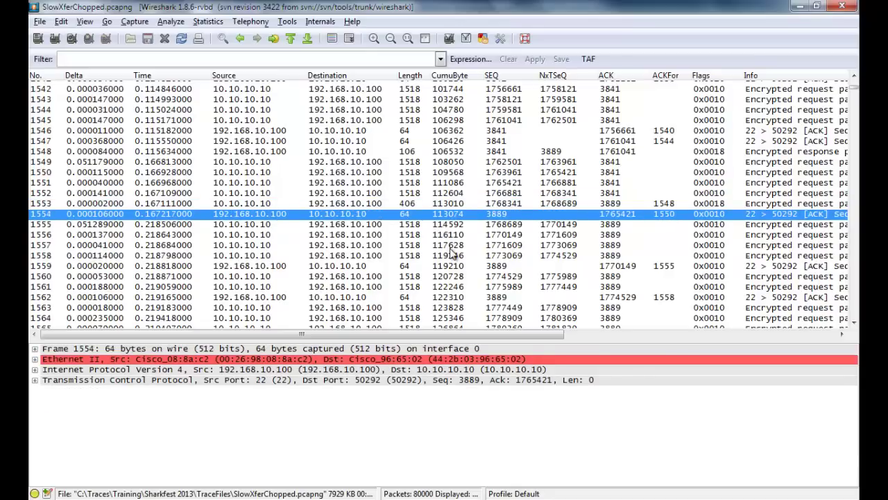
key("ctrl+t")
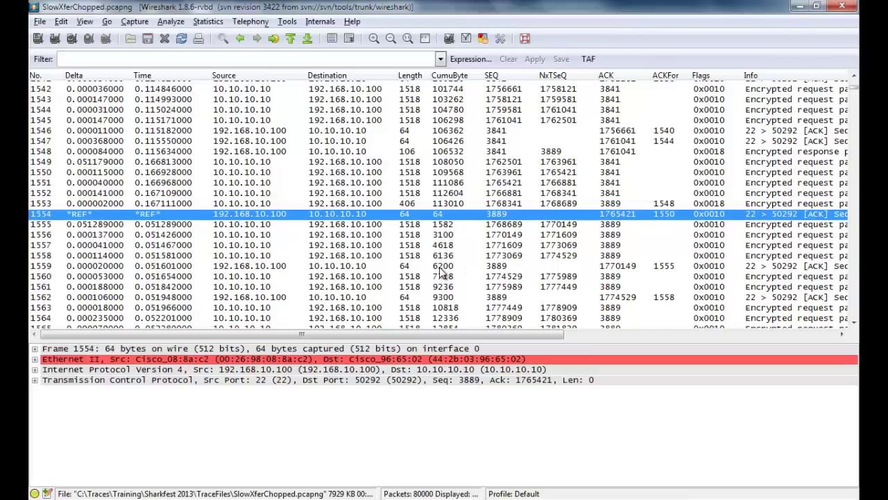
key("Up")
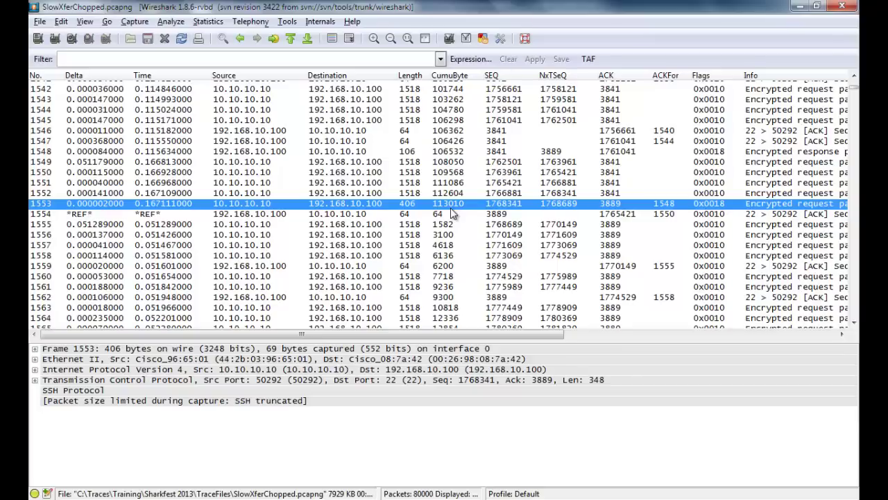
- Switch to the PowerPoint presentation and open slide 10, the first Takeaway Sheet
key("alt+Tab")
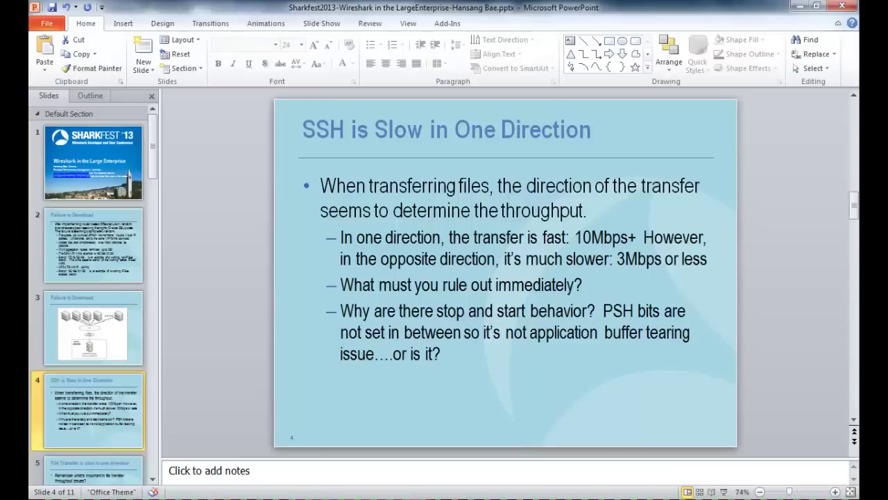
left_click_drag(154, 142, 142, 443)
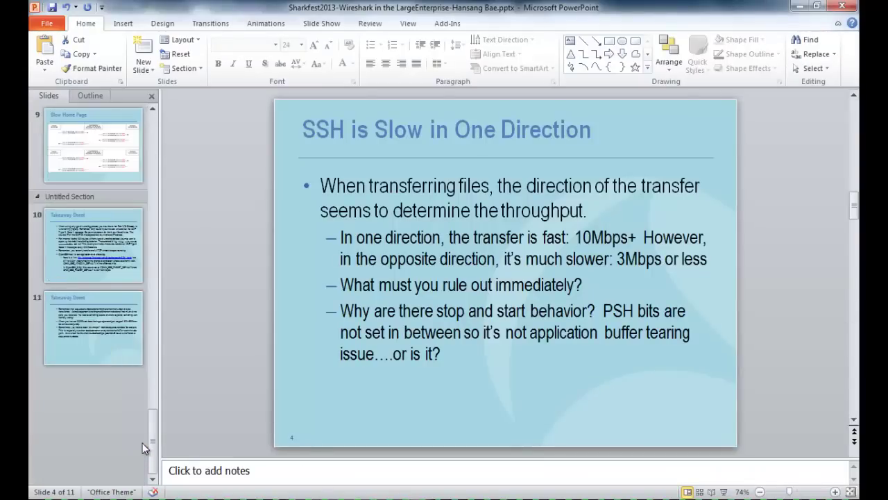
left_click(112, 271)
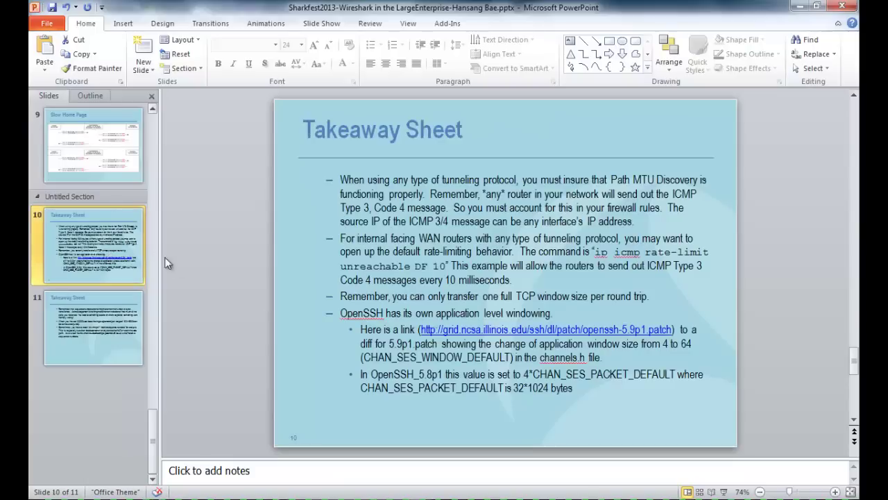
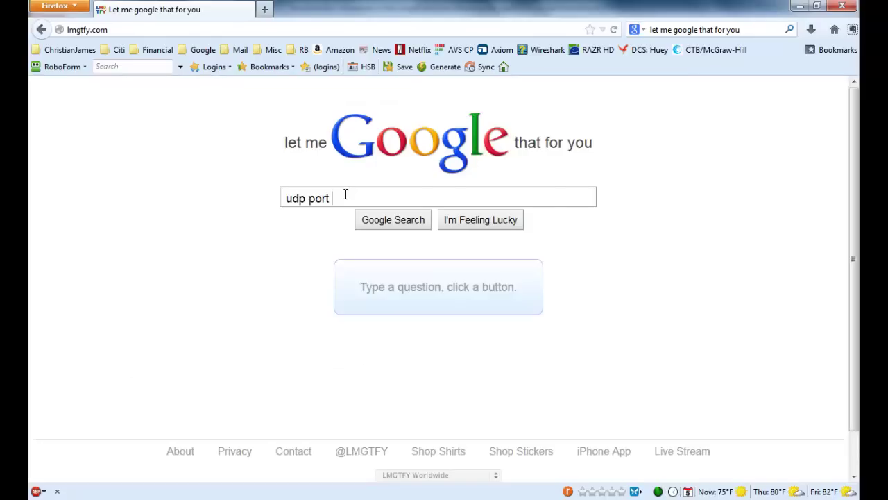
- Complete the lmgtfy query as "udp port 0", generate its share link, and copy the link
type("0")
key("Return")
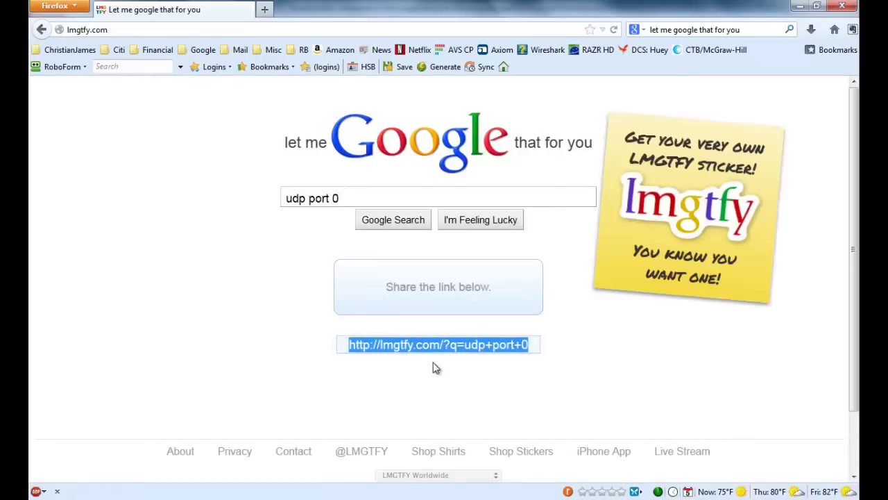
right_click(441, 349)
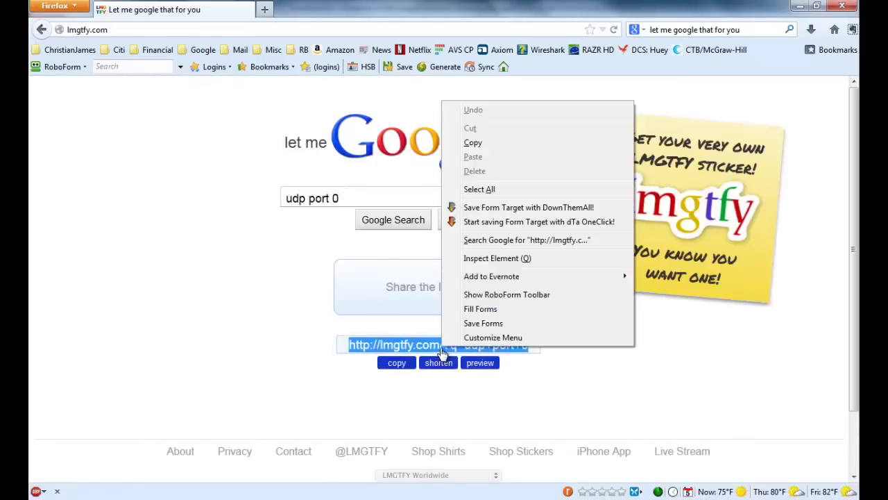
left_click(408, 363)
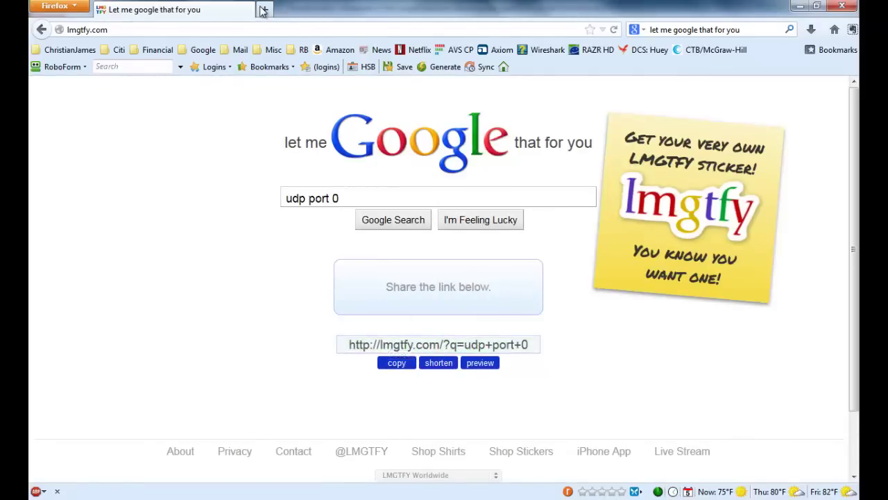
- Open the copied lmgtfy link in a new browser tab to play its "udp port 0" search
left_click(263, 10)
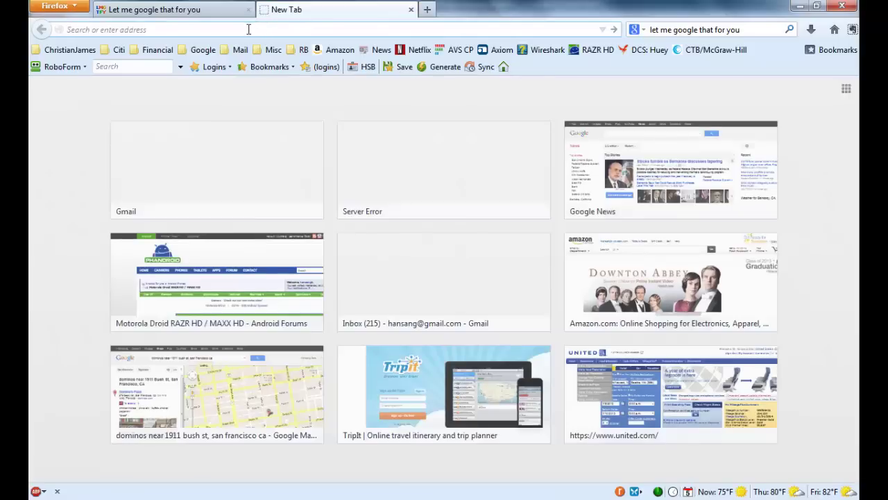
key("ctrl+v")
key("Return")
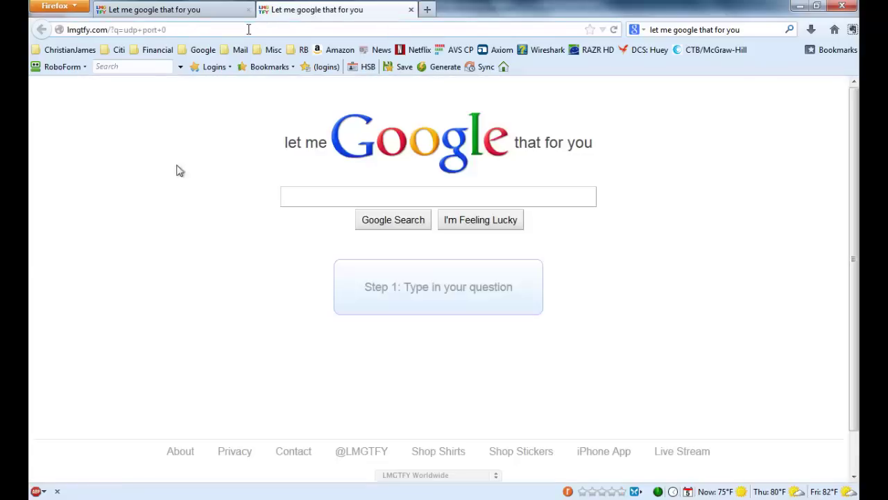
left_click(287, 200)
type("udp port 0")
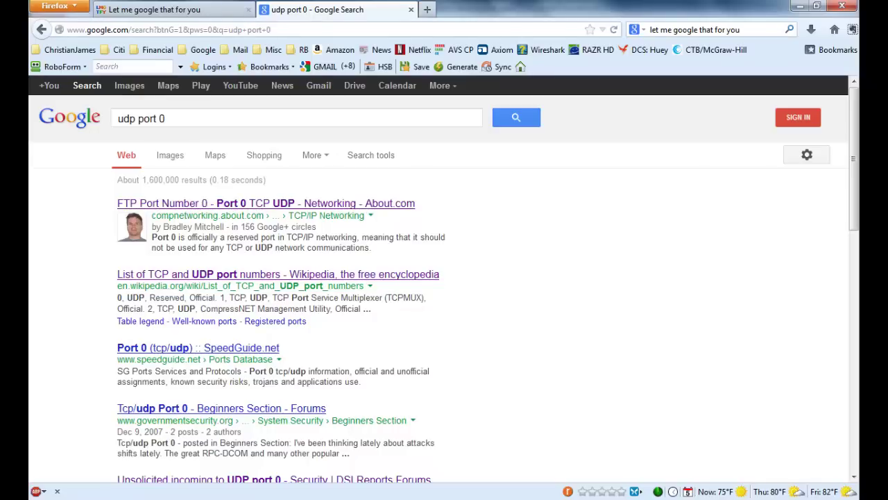
- Open the OddUDPPort.pcap trace in Wireshark and switch to the UDP configuration profile
key("alt+Tab")
double_click(165, 170)
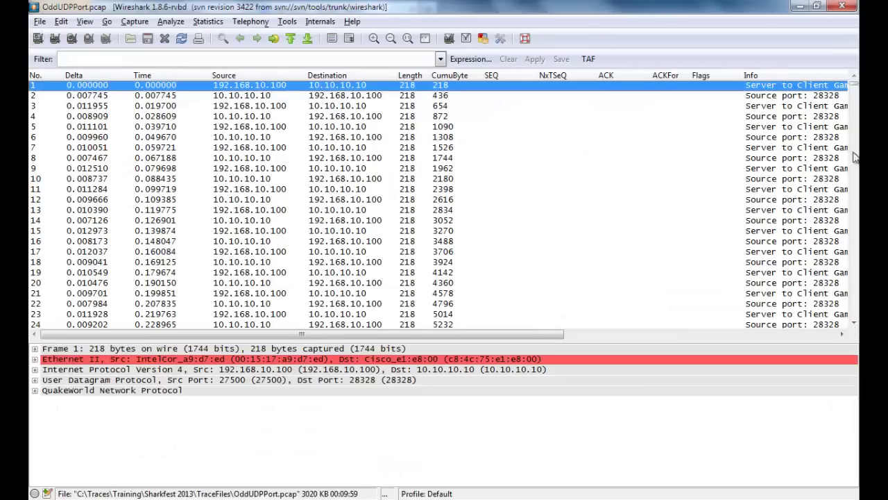
left_click(428, 493)
left_click(419, 494)
left_click(421, 493)
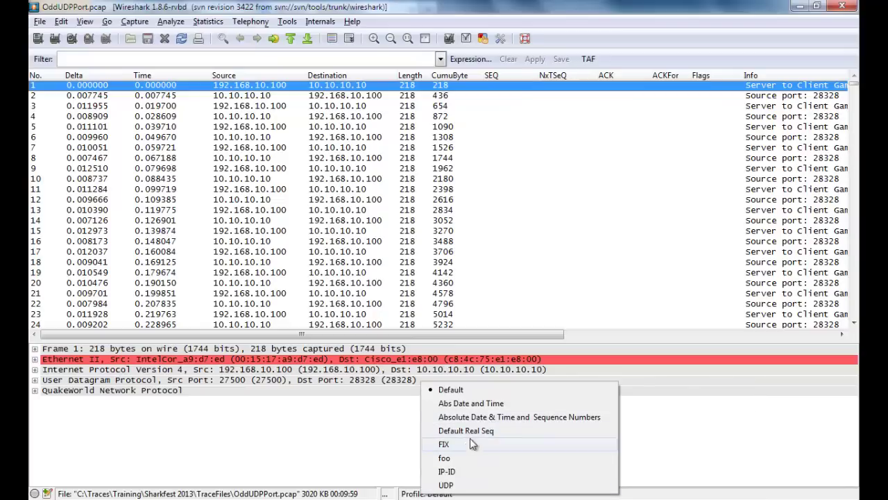
left_click(465, 485)
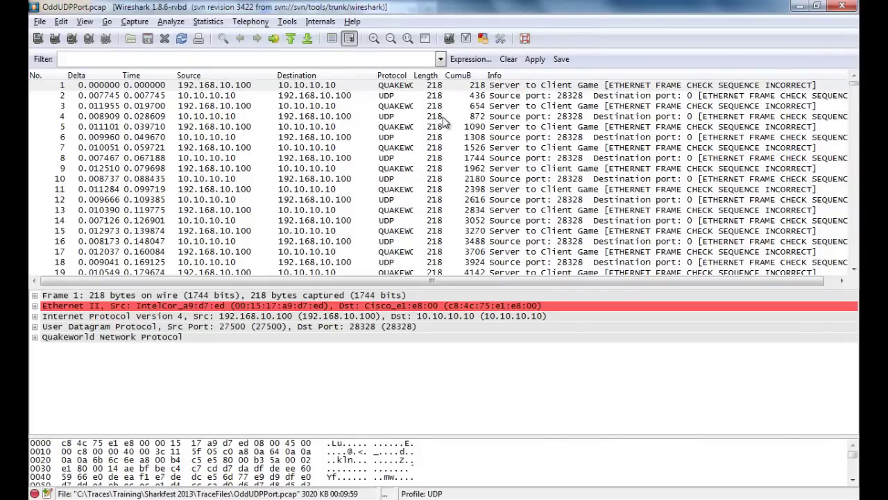
- Choose the Collect process flow information option in the User Datagram Protocol preferences for packet 1
left_click(399, 88)
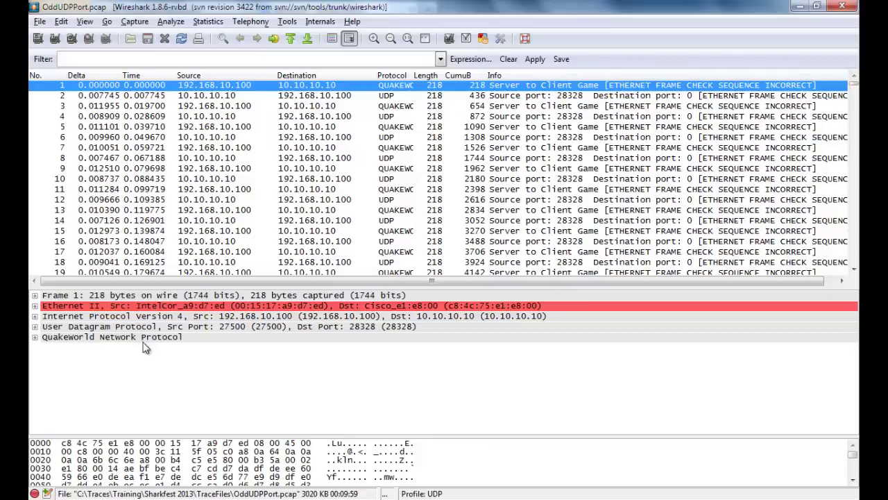
right_click(121, 327)
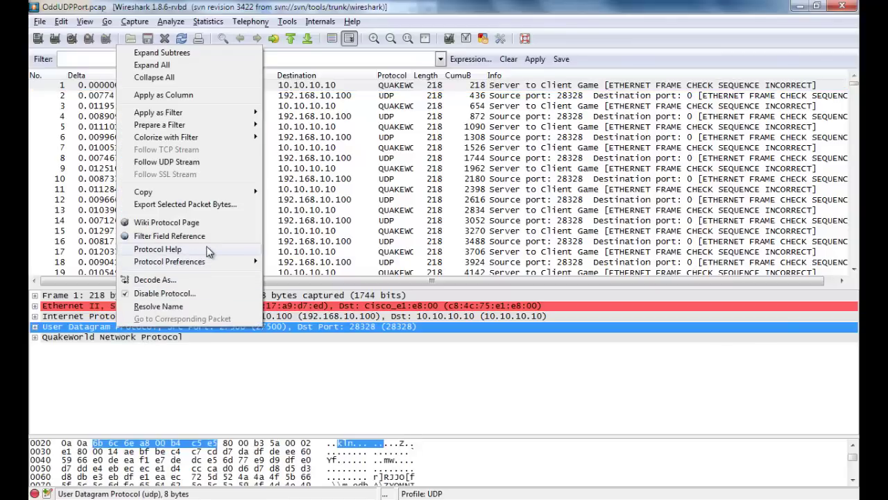
mouse_move(220, 267)
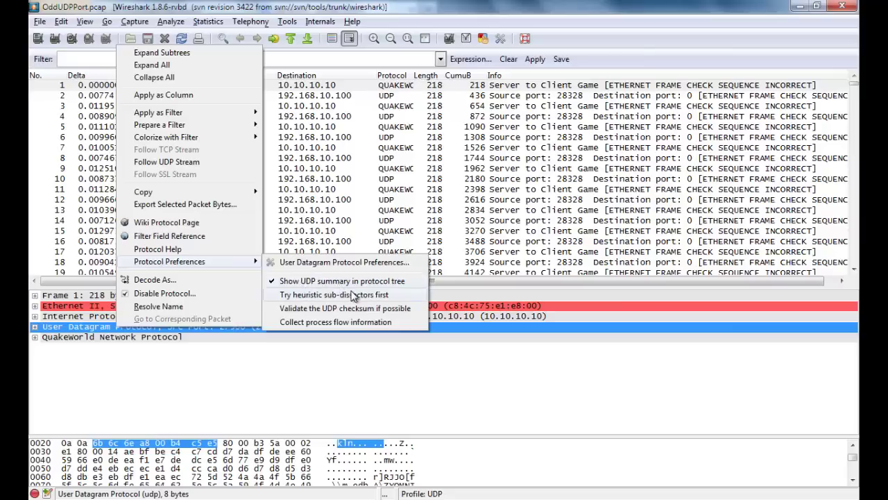
left_click(353, 321)
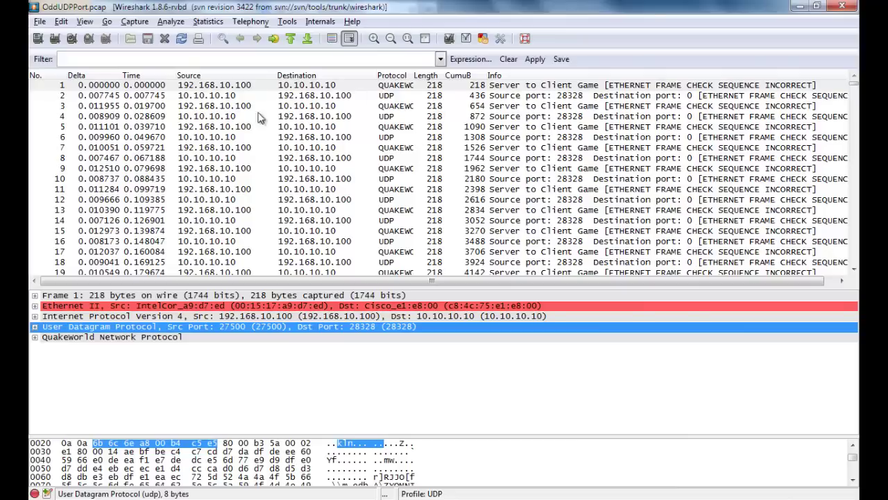
- Decode packet 6's UDP traffic on both ports, 28328 and 0, as RTP
left_click(239, 137)
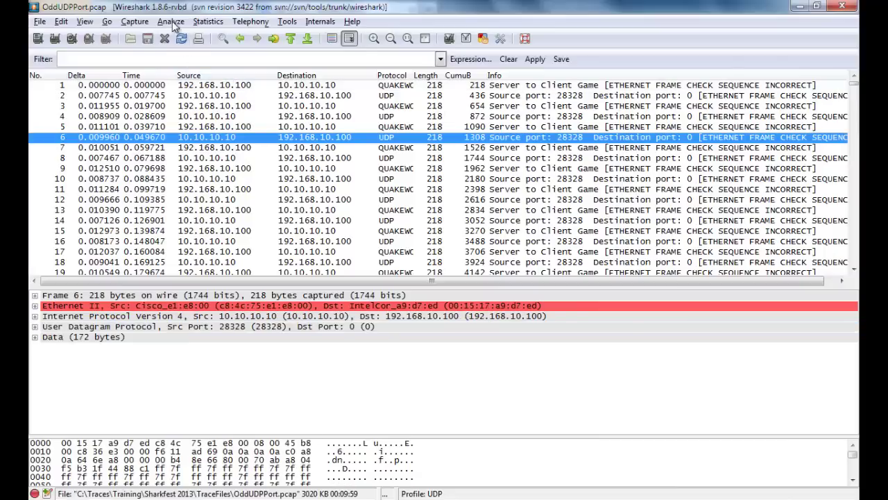
left_click(171, 22)
left_click(205, 126)
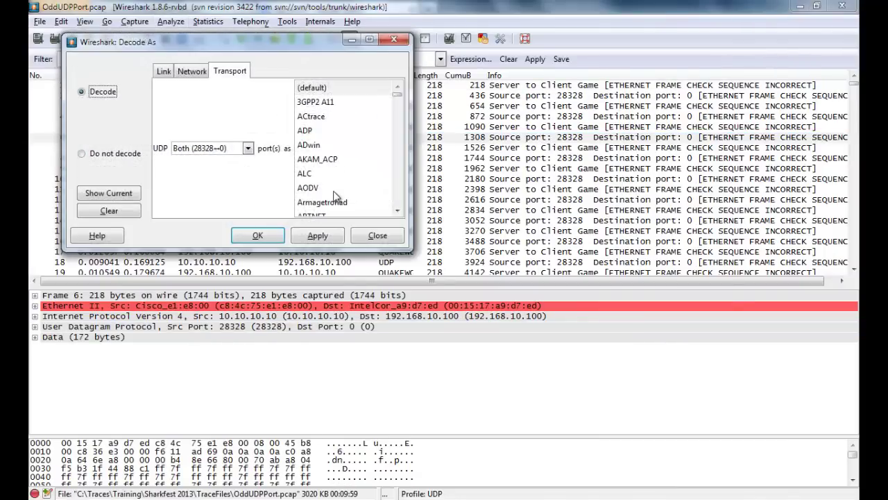
left_click(336, 177)
type("rtp")
key("Return")
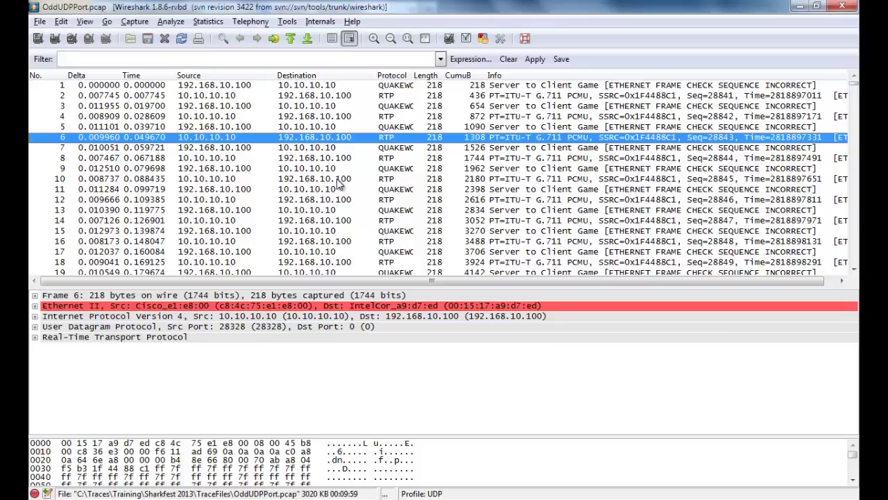
- Run an RTP stream analysis on packet 6 and close its window
right_click(362, 141)
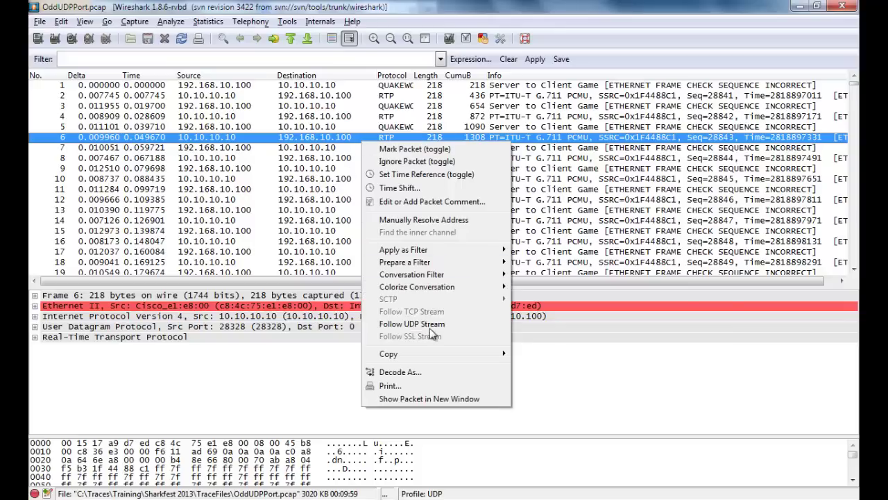
left_click(259, 9)
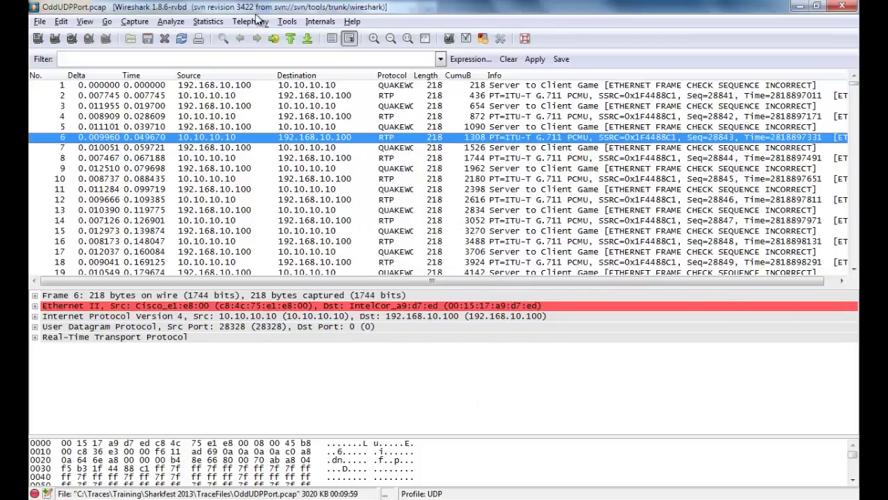
left_click(256, 21)
mouse_move(316, 130)
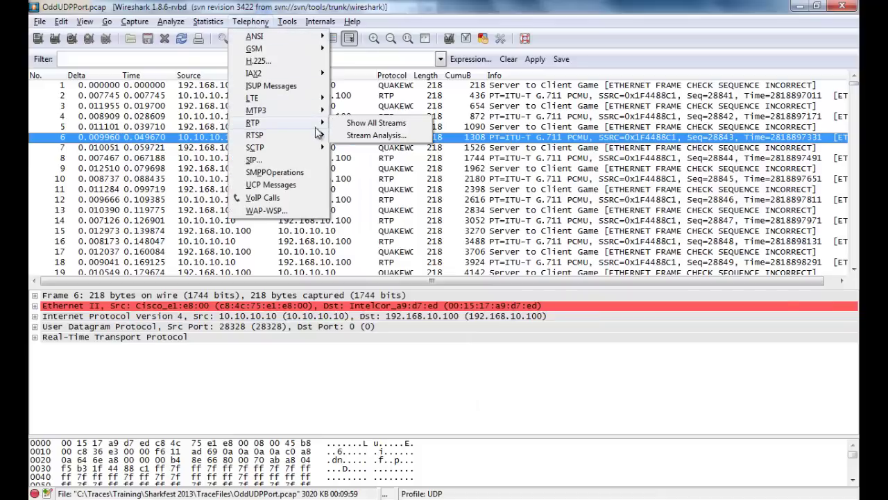
left_click(385, 135)
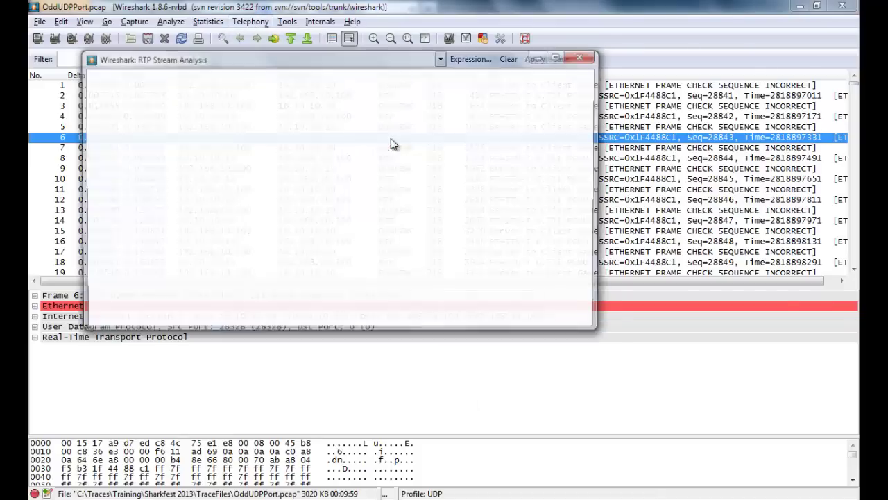
left_click(583, 59)
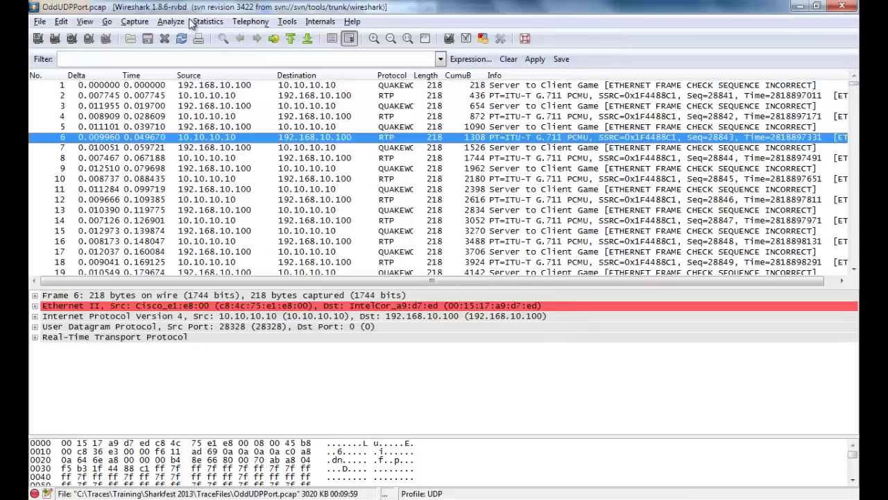
- List the trace's UDP conversations and widen the window to show the duration and bit rate columns
left_click(192, 22)
left_click(234, 63)
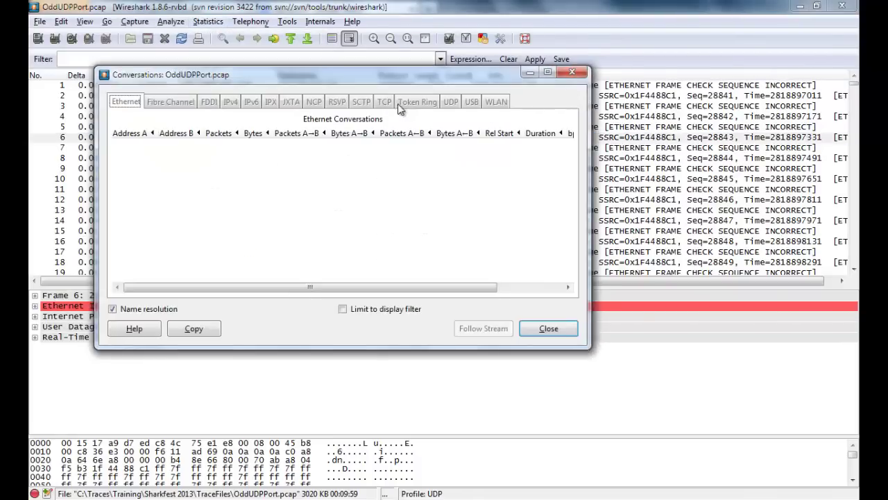
left_click(469, 102)
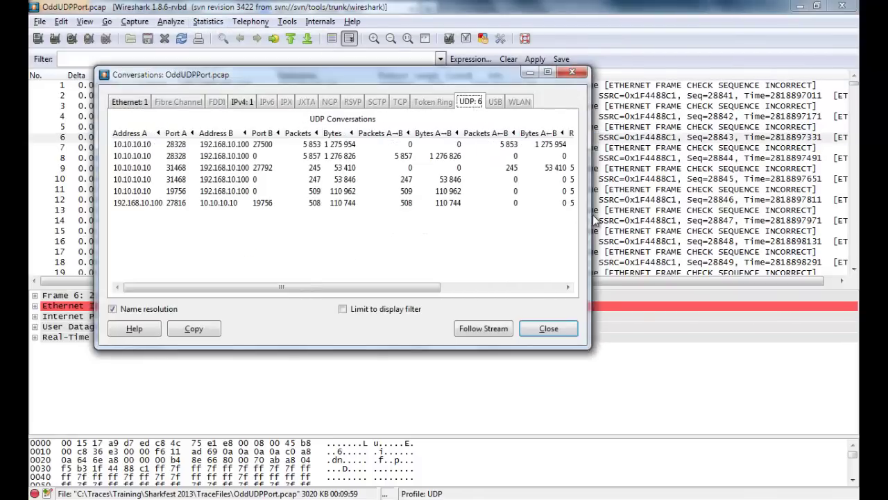
left_click_drag(595, 219, 721, 214)
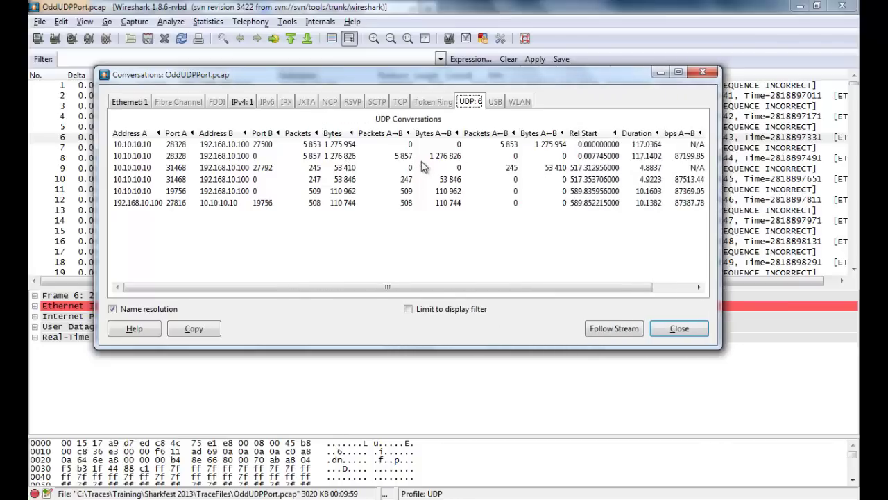
- Apply a two-way display filter for the conversation between 10.10.10.10 port 31468 and 192.168.10.100 port 27792
left_click(545, 169)
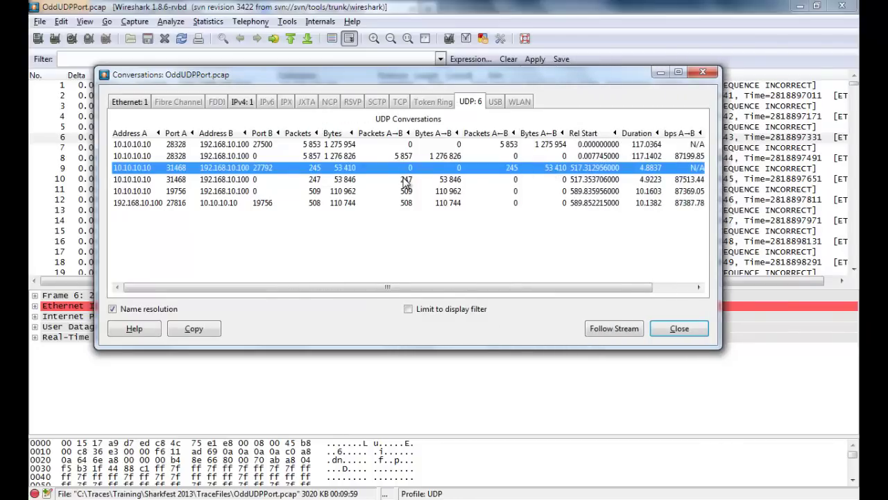
right_click(364, 177)
mouse_move(446, 178)
mouse_move(534, 180)
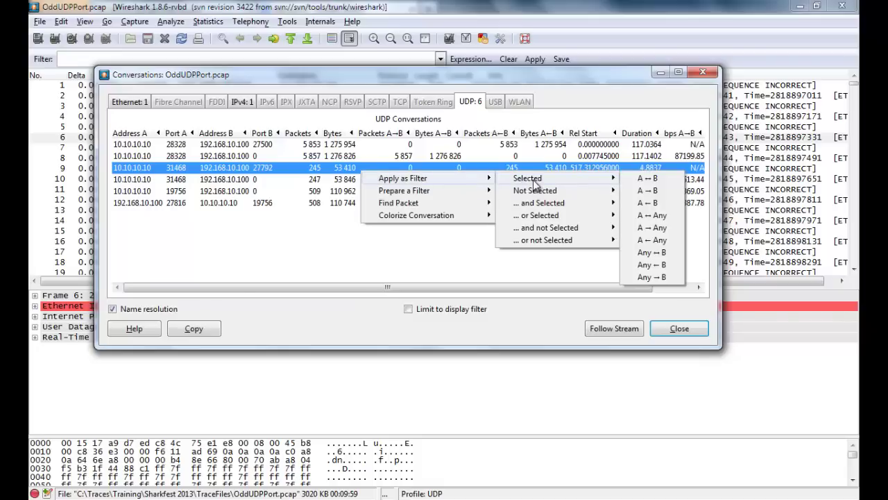
left_click(651, 181)
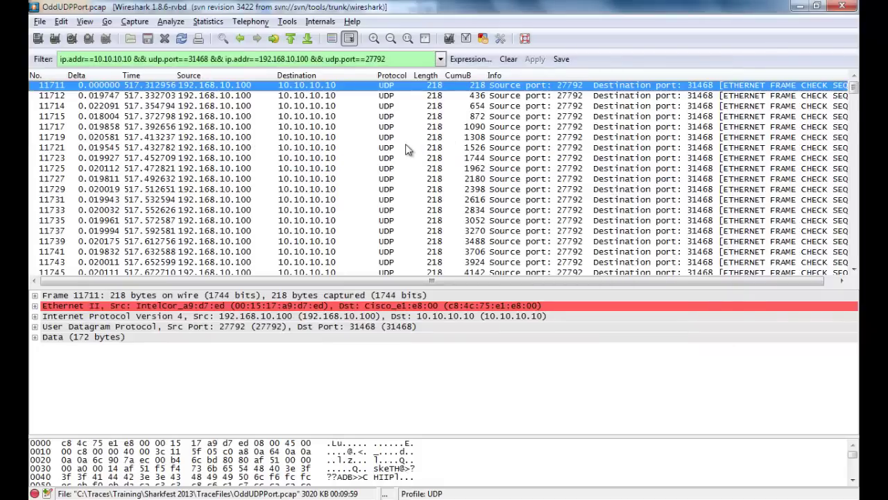
- Try to run an RTP stream analysis on the undecoded packet 11719
right_click(351, 138)
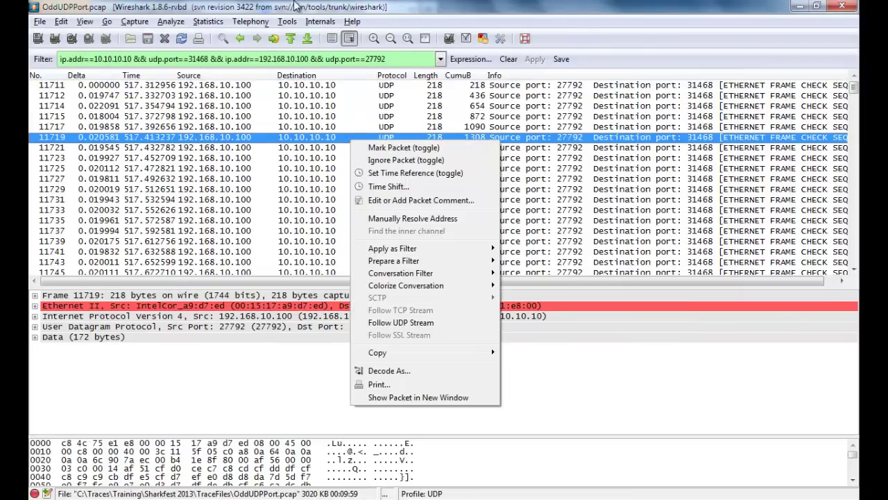
left_click(199, 23)
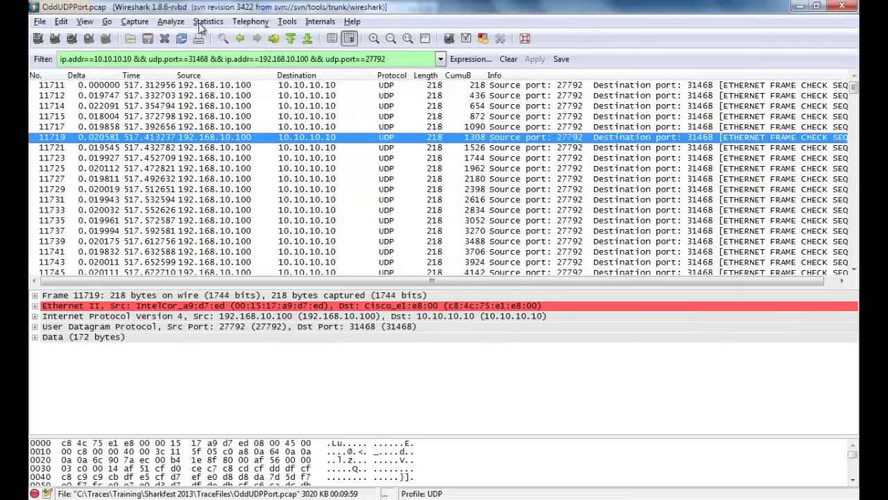
left_click(248, 23)
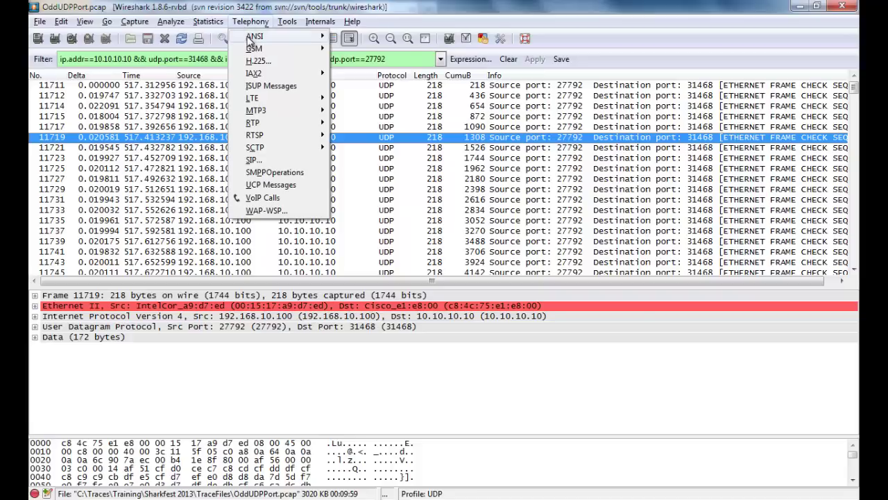
mouse_move(277, 125)
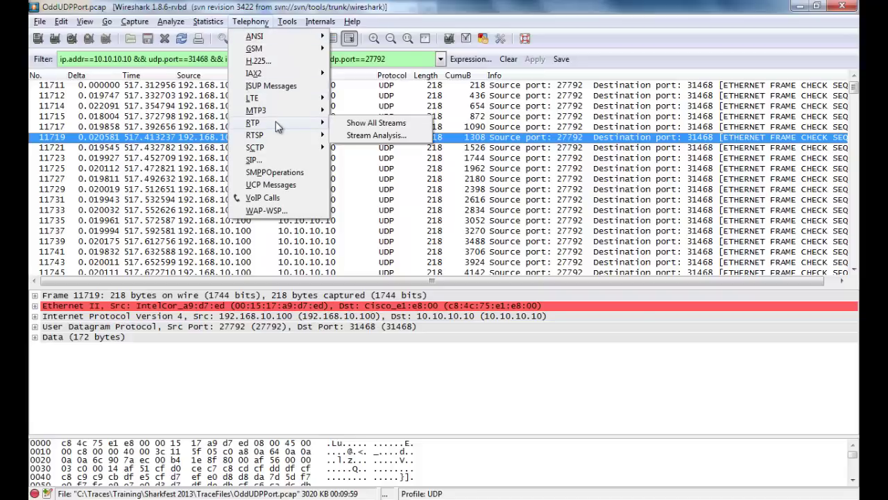
left_click(392, 139)
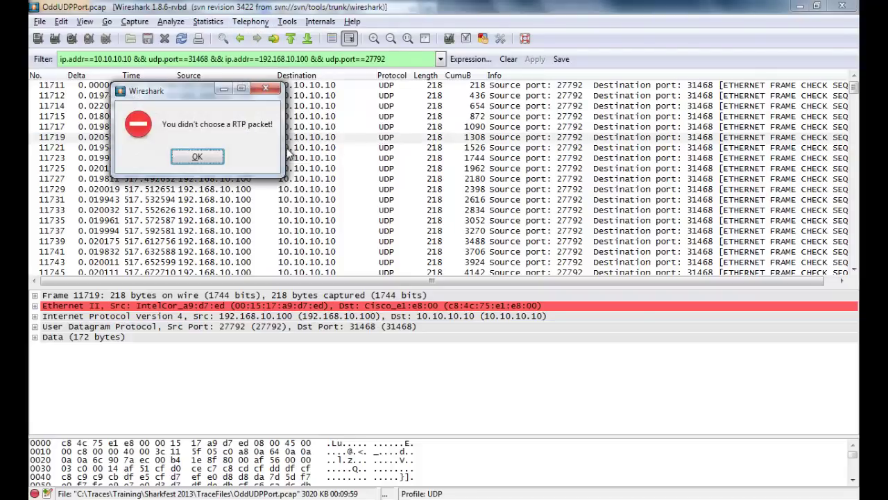
left_click(197, 157)
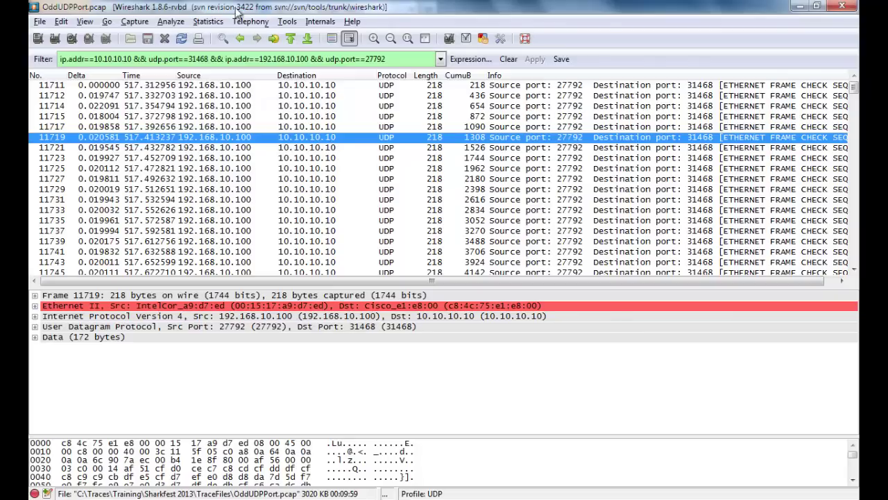
- Decode packet 11719's UDP traffic on both ports, 27792 and 31468, as RTP
left_click(172, 23)
left_click(203, 122)
type("rtp")
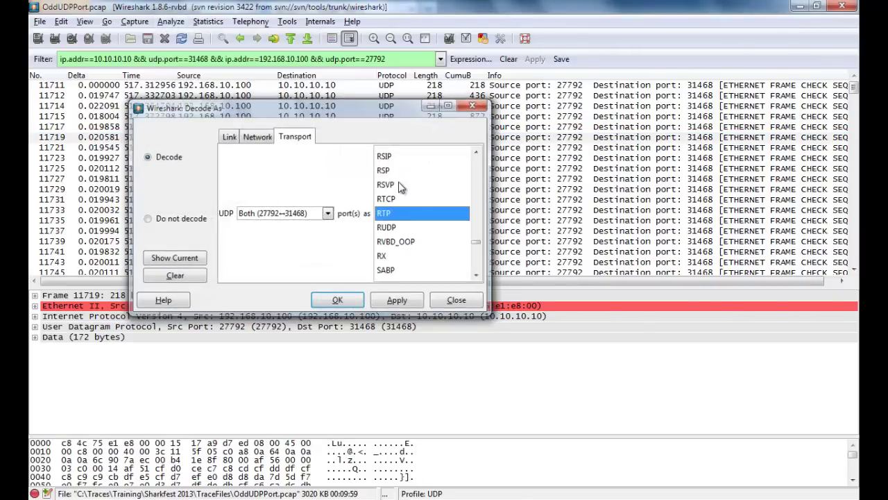
key("Return")
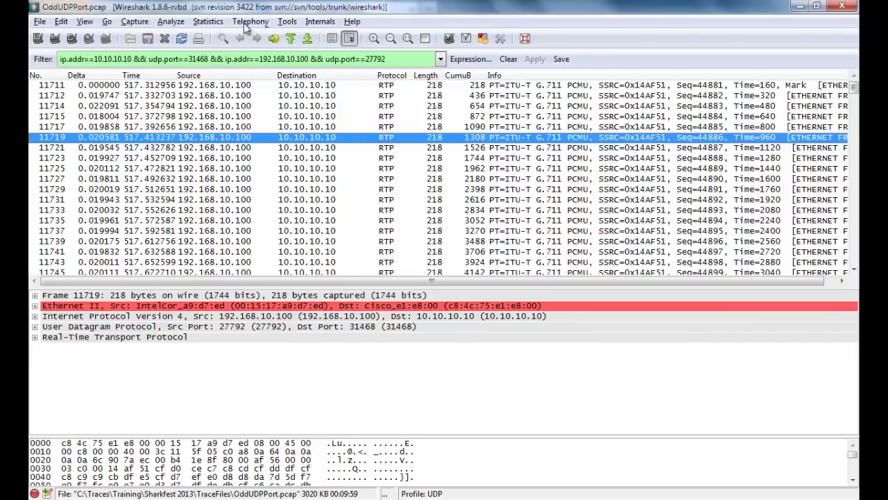
- Open the RTP stream analysis for packet 11719's stream
left_click(245, 22)
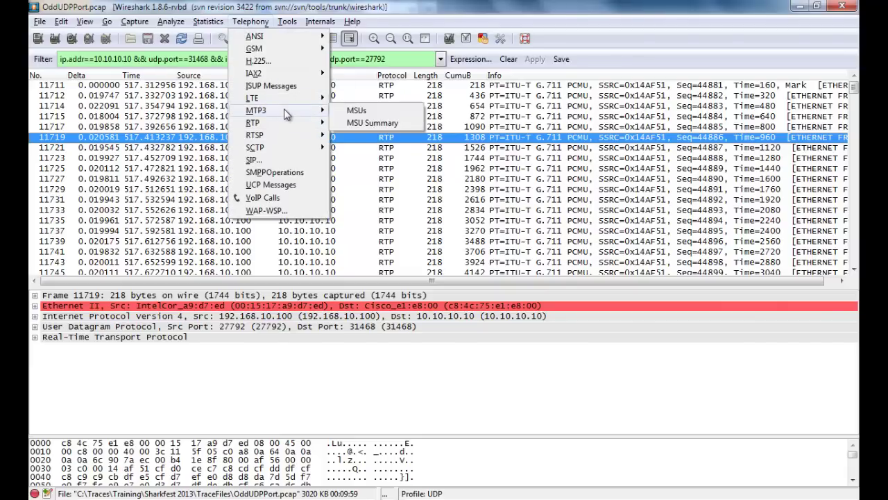
mouse_move(288, 123)
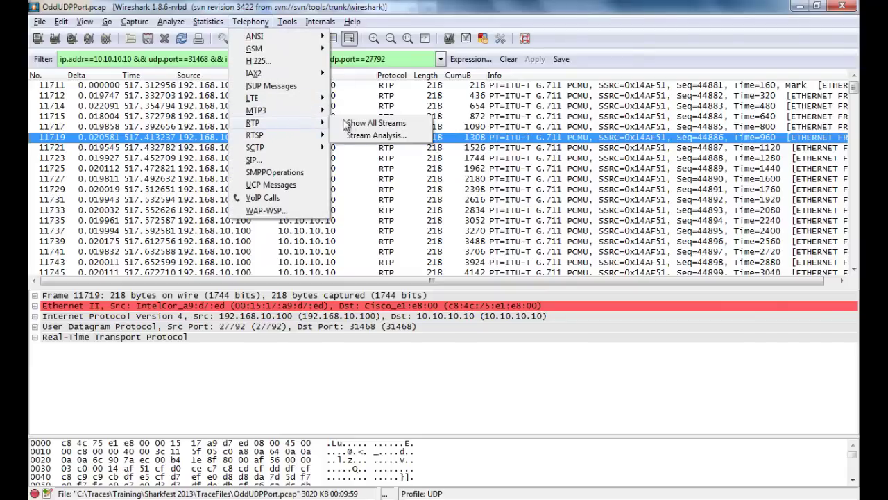
left_click(387, 136)
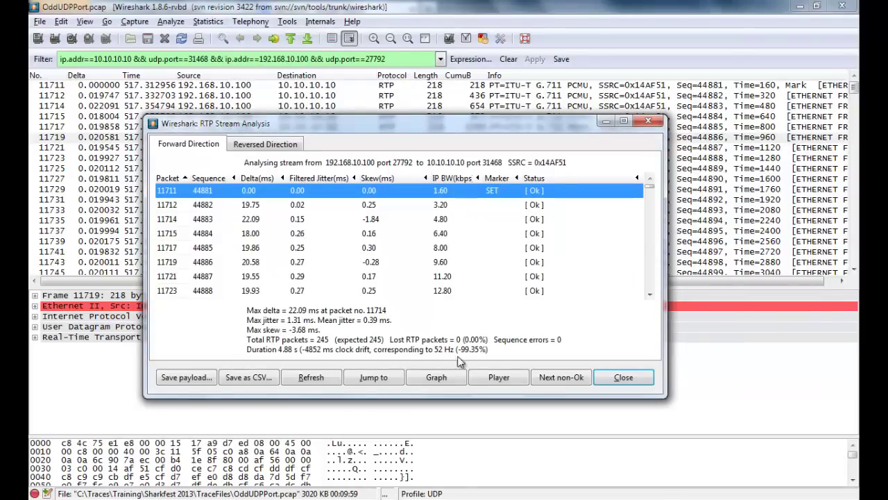
- Decode the analysed stream in the RTP Player with a 50 ms jitter buffer, then play its audio twice and lower the volume
left_click(512, 383)
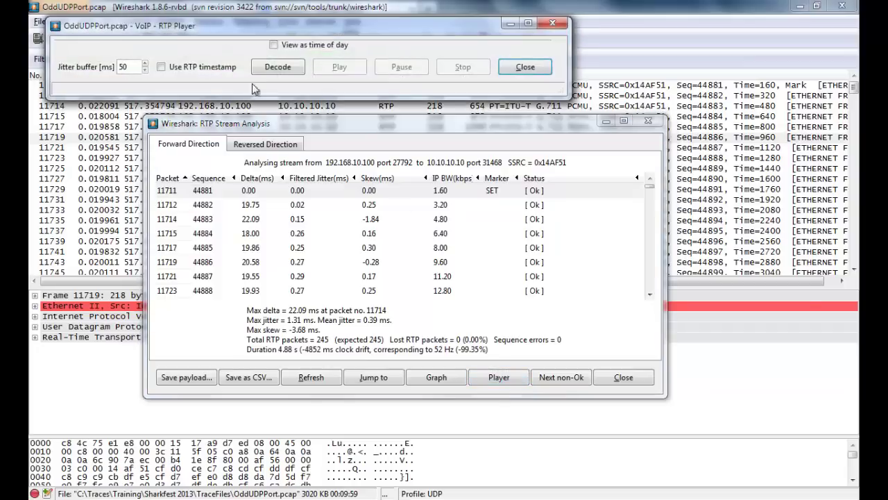
left_click(262, 70)
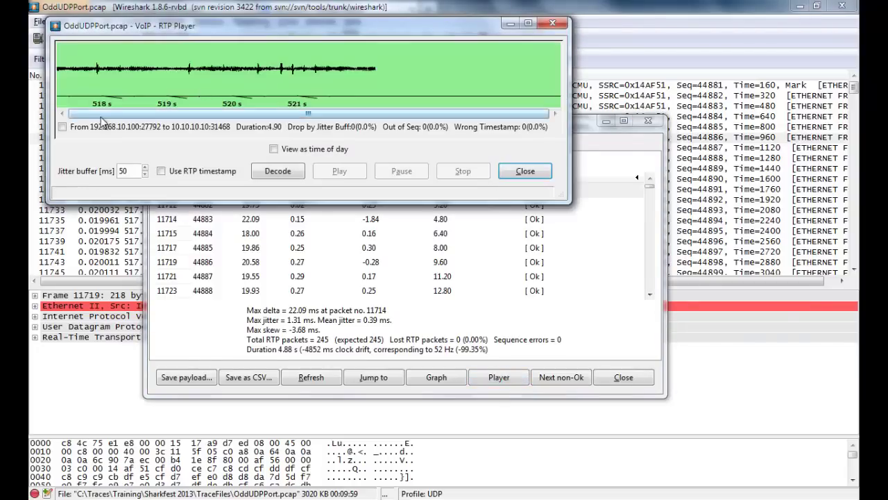
left_click(62, 127)
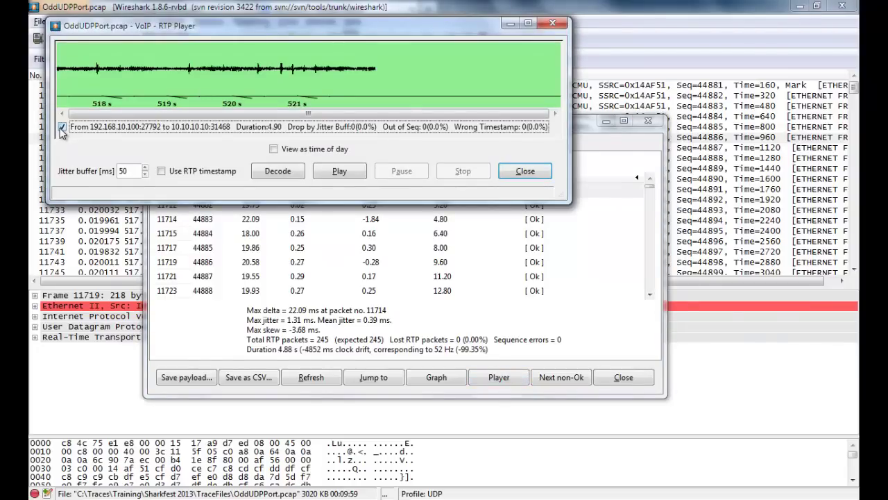
left_click(334, 174)
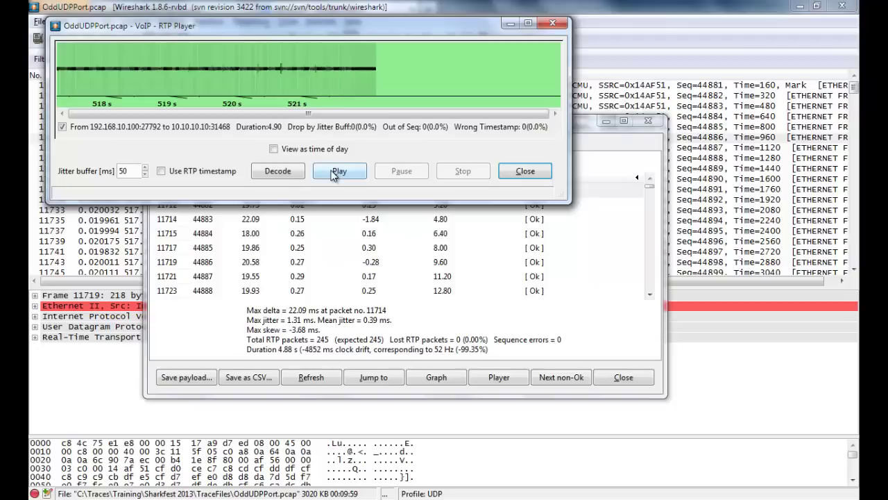
left_click(334, 175)
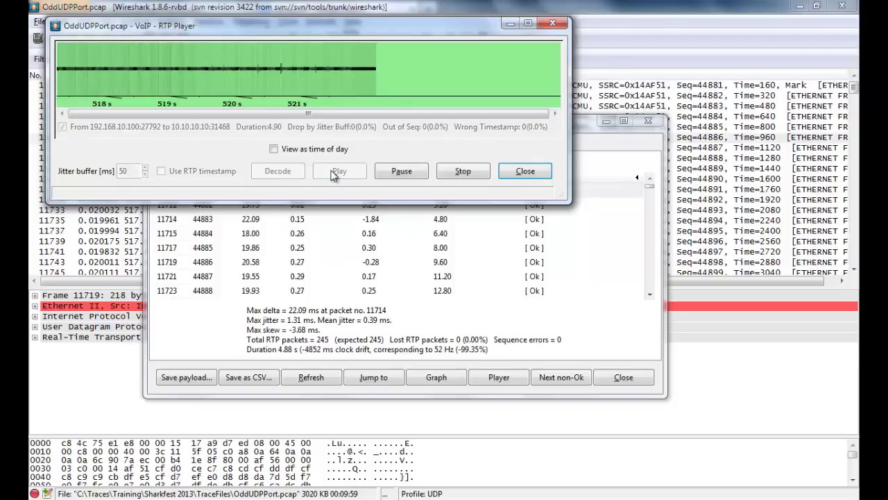
key("XF86AudioLowerVolume")
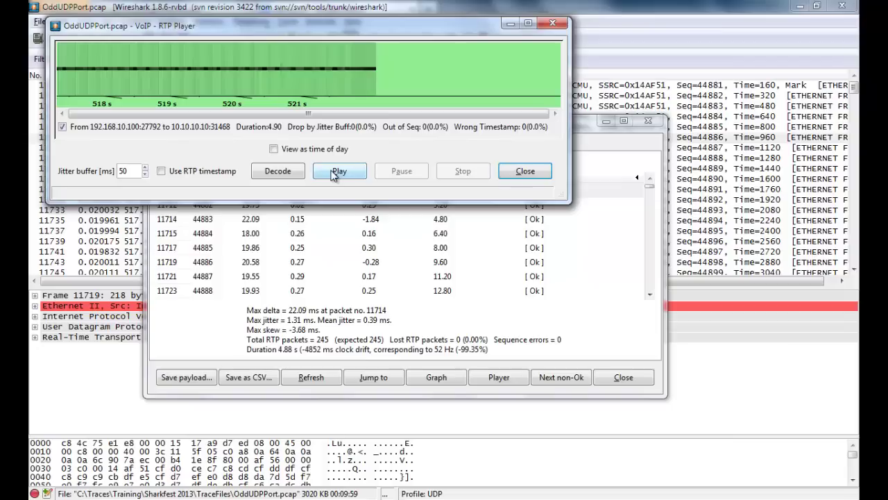
- Close the RTP Player and the RTP stream analysis, then close the OddUDPPort.pcap trace window
left_click(526, 171)
left_click(632, 388)
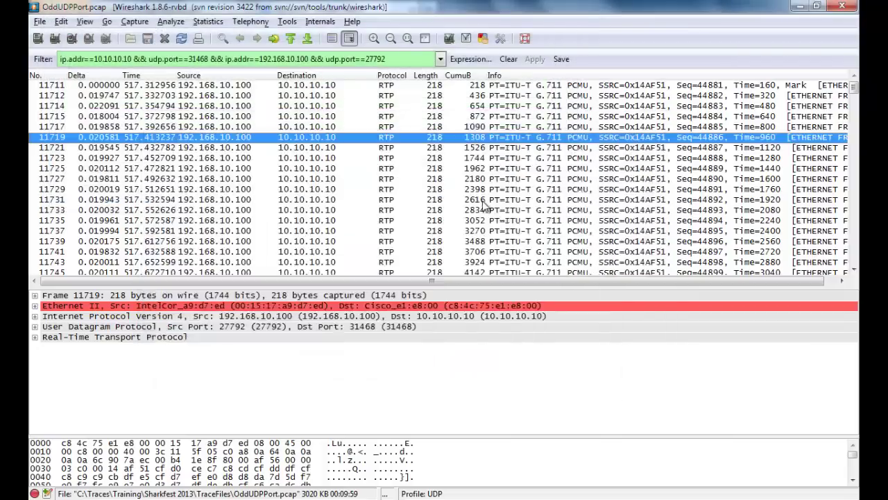
left_click(445, 179)
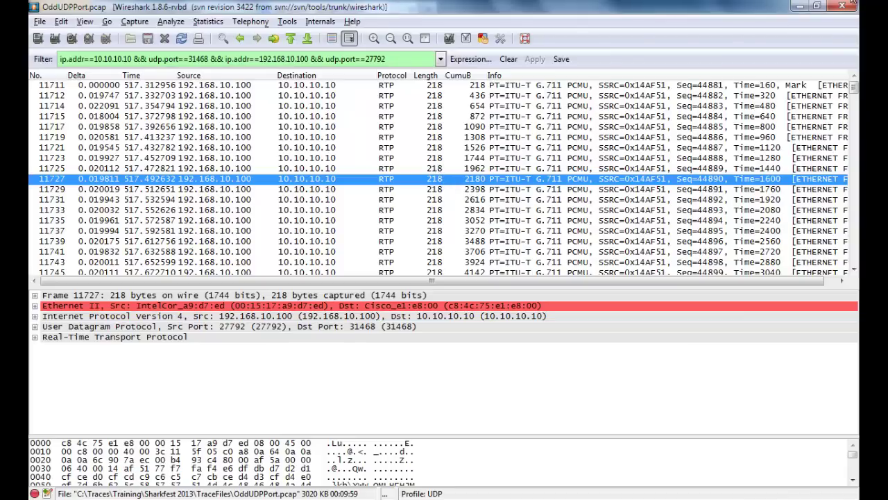
left_click(842, 6)
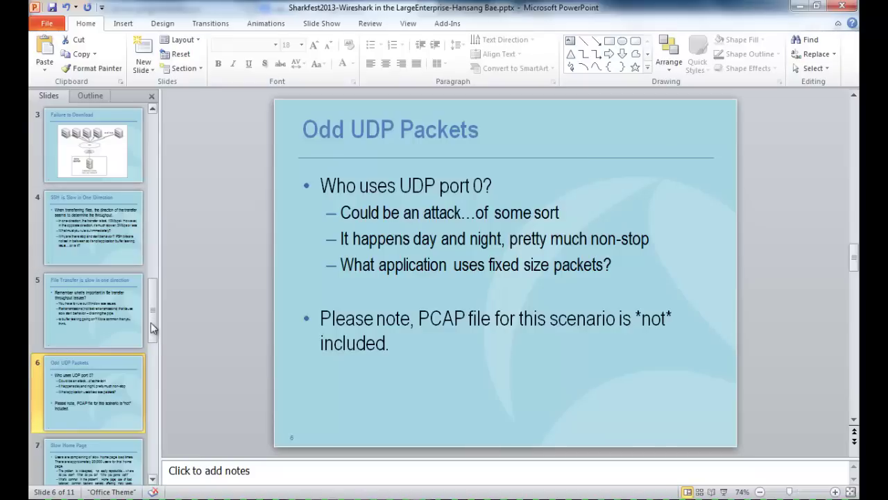
- Show slide 7, Slow Home Page, in the PowerPoint presentation
scroll(153, 327, "down", 3)
left_click(104, 319)
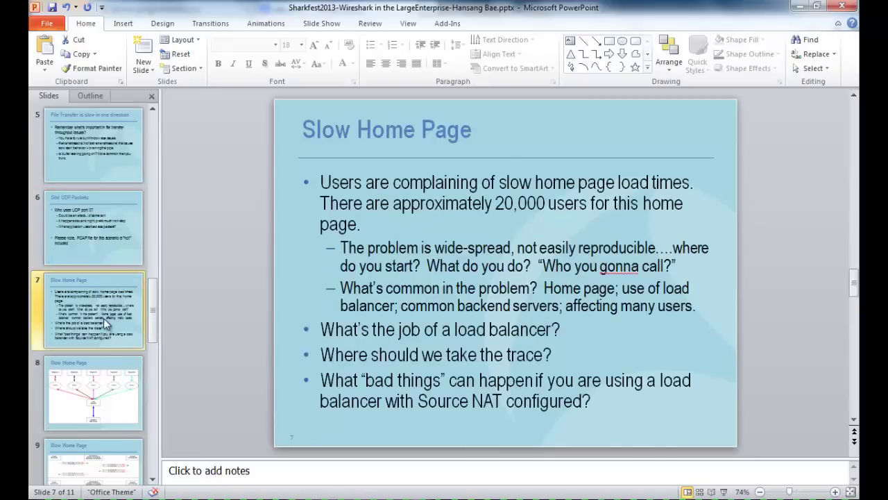
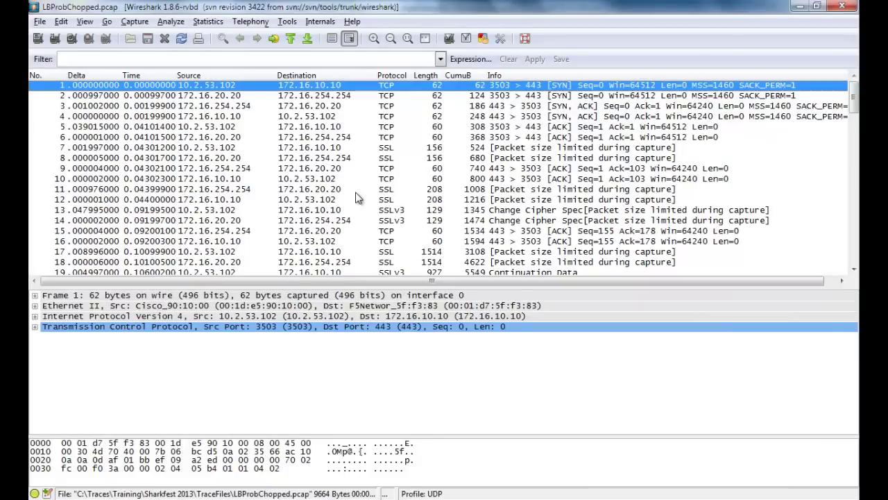
- Filter LBProbChopped.pcap in Wireshark with ip.addr==10.2.53.102
left_click(169, 58)
type("ip.addr=")
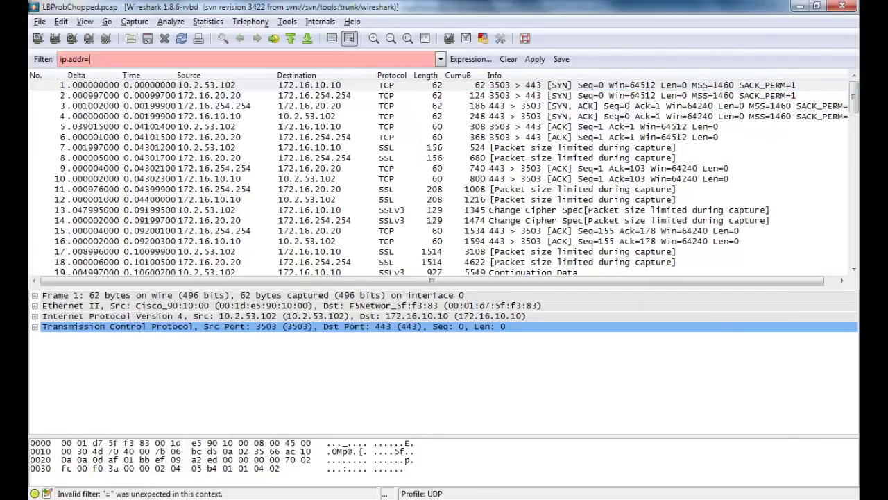
type("=10.2.3")
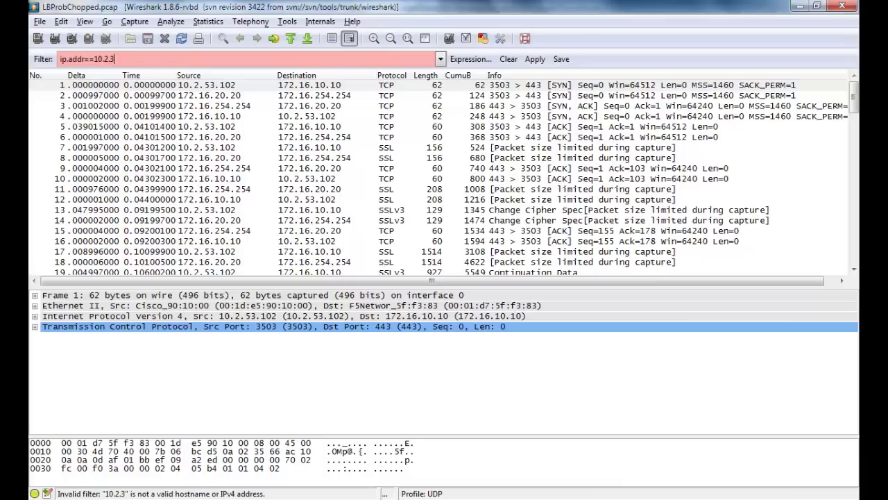
key("BackSpace")
type("53.102")
key("Return")
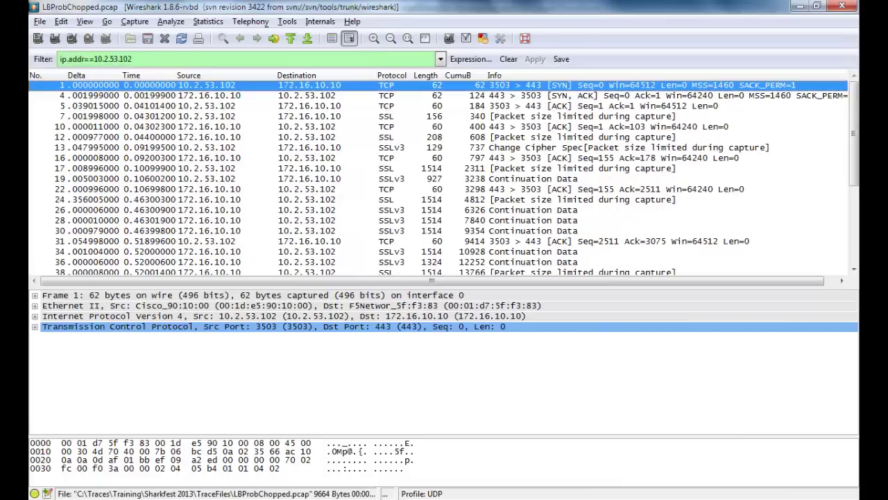
- Examine the filtered conversation packet by packet, from the opening SYN through the handshake to data packet 30
key("Down")
key("Down")
key("Down")
key("Down")
key("Down")
key("Down")
key("Down")
key("Down")
key("Down")
key("Down")
key("Down")
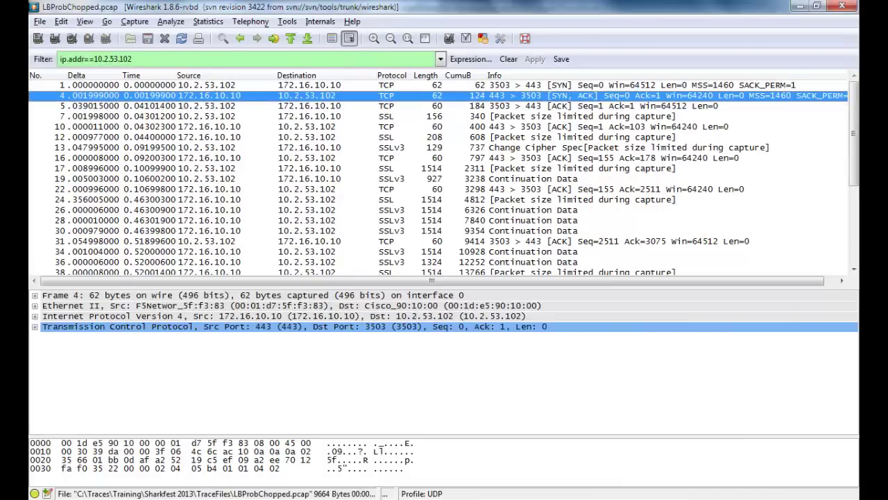
key("Down")
key("Down")
key("Down")
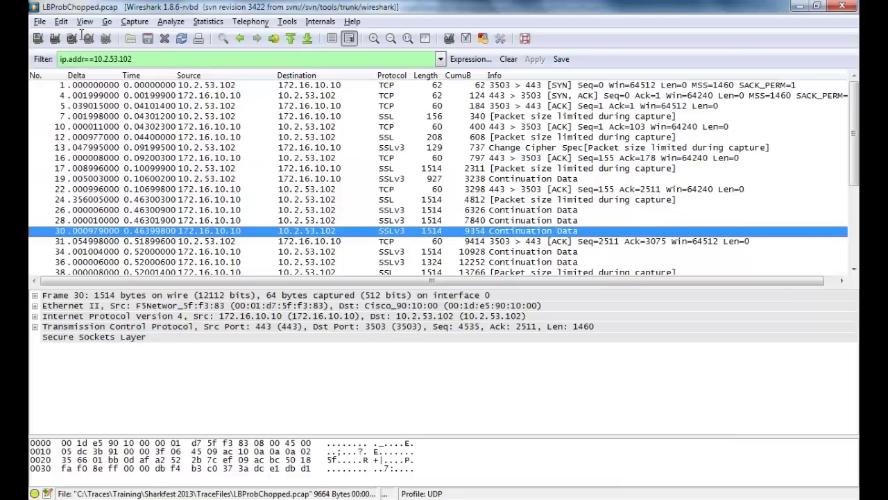
- Review the packets following Change Cipher Spec packet 13, moving through the server's data packets and back to packet 31
left_click(104, 147)
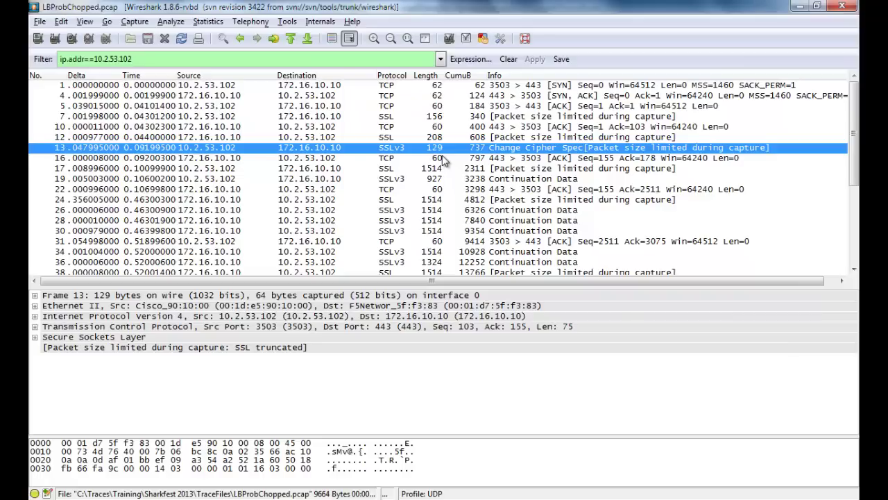
key("Down")
key("Down")
key("Down")
key("Down")
key("Down")
key("Down")
key("Down")
key("Down")
key("Down")
key("Down")
key("Down")
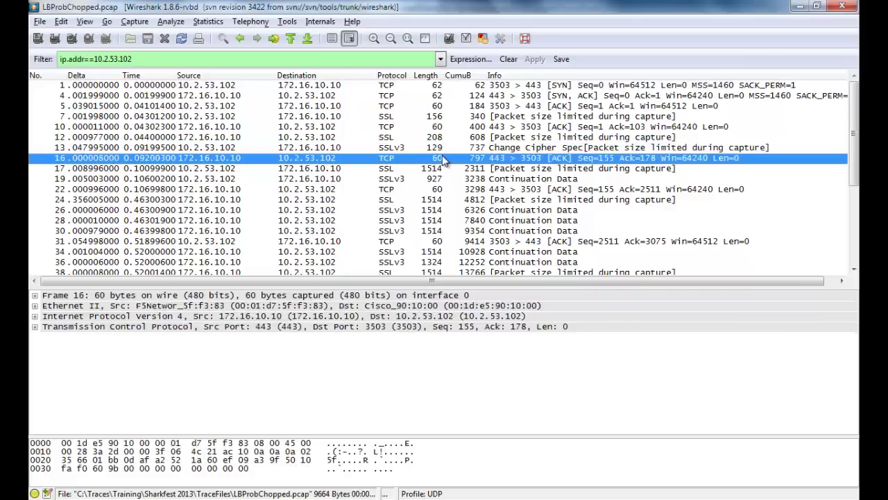
key("Down")
key("Down")
key("Down")
key("Down")
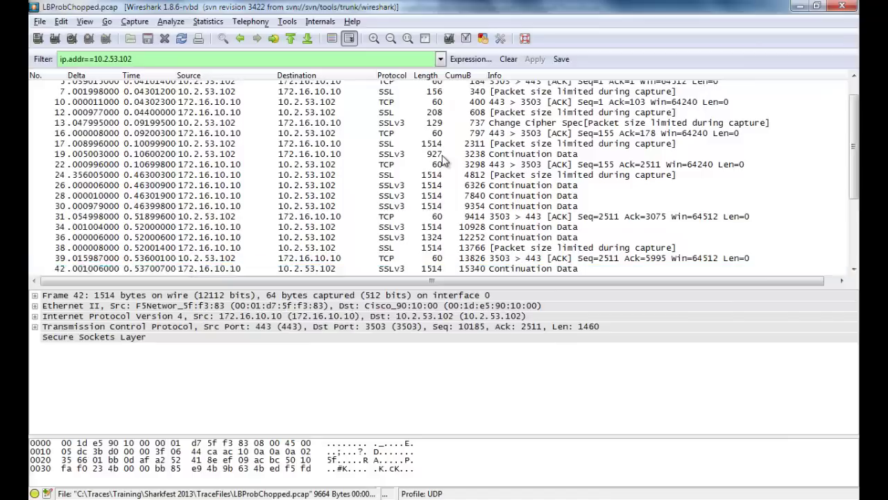
key("Up")
key("Up")
key("Up")
key("Up")
key("Up")
key("Up")
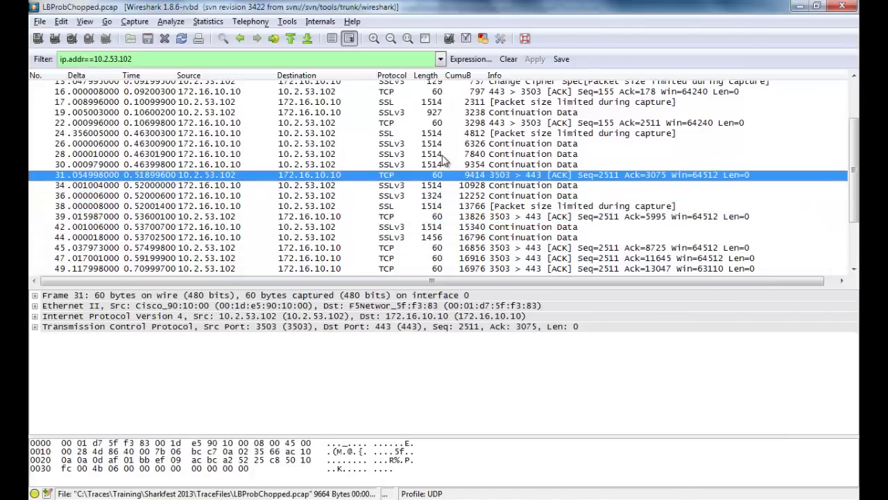
- Follow the conversation from packet 31 to its closing FIN and ACK exchange, ending at packet 63
key("Down")
key("Down")
key("Down")
key("Down")
key("Down")
key("Down")
key("Down")
key("Down")
key("Down")
key("Down")
key("Down")
key("Down")
key("Down")
key("Down")
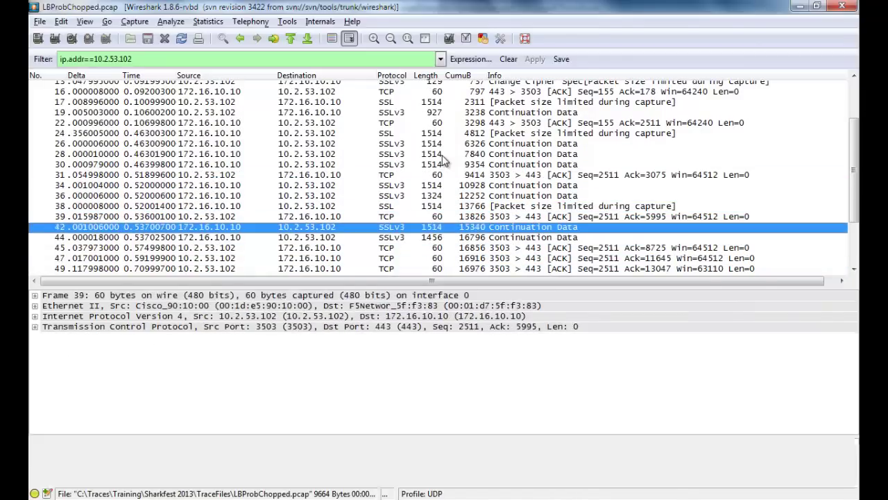
key("Down")
key("Down")
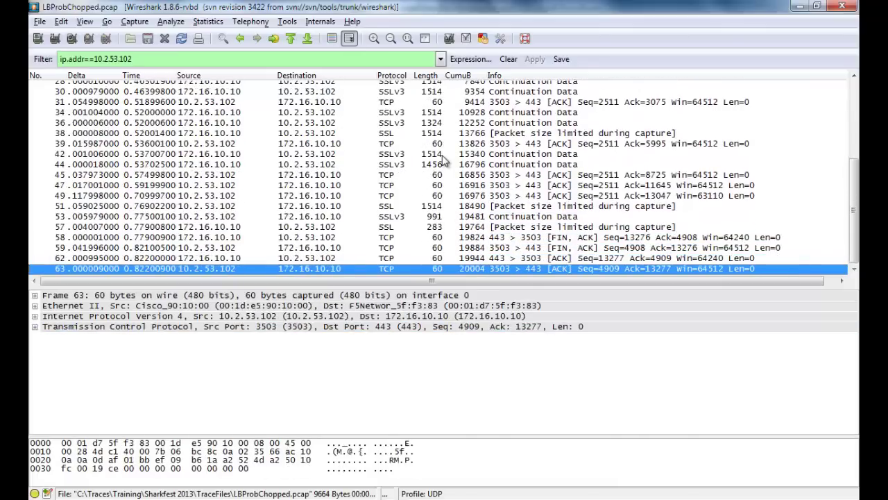
- Go back through the conversation to its first packet, then select packet 24 to inspect its delta time
key("Up")
key("Up")
key("Up")
key("Up")
key("Up")
key("Up")
key("Up")
key("Up")
key("Up")
key("Up")
key("Up")
key("Up")
key("Up")
key("Up")
key("Up")
key("Up")
key("Up")
key("Up")
key("Up")
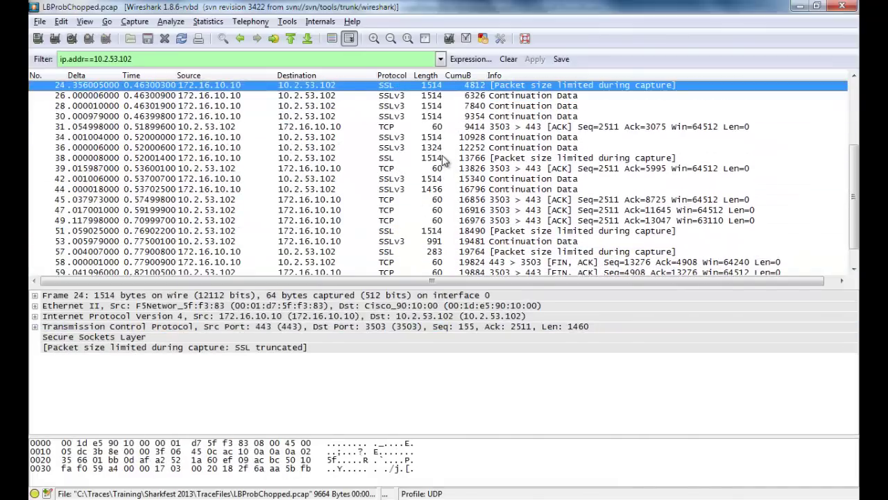
key("ctrl+Home")
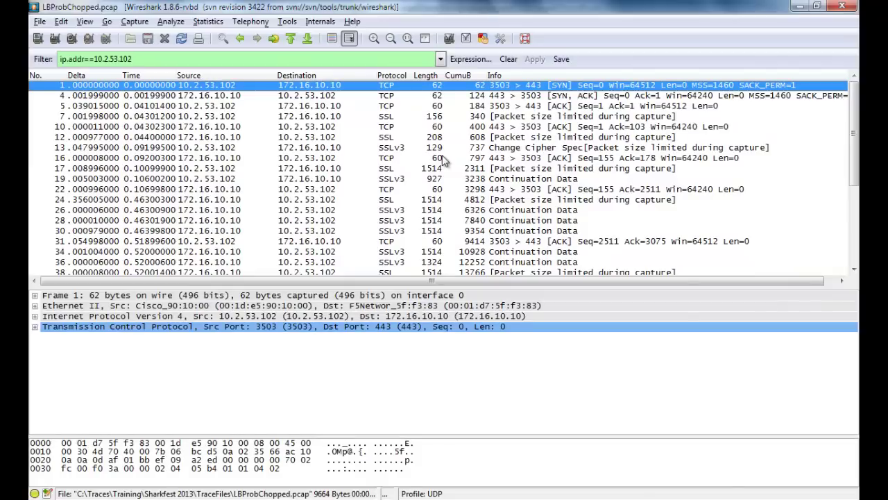
left_click(90, 200)
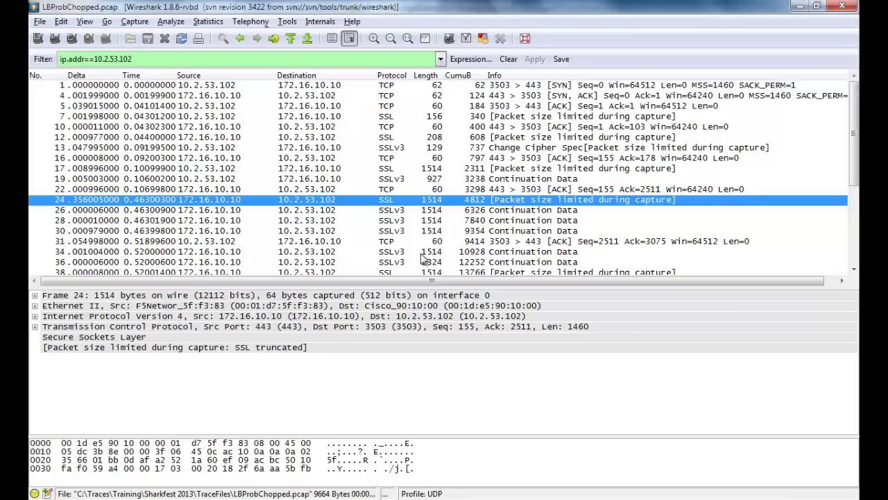
- Try filtering the trace with ip.addr==10.17.97.114
left_click(147, 61)
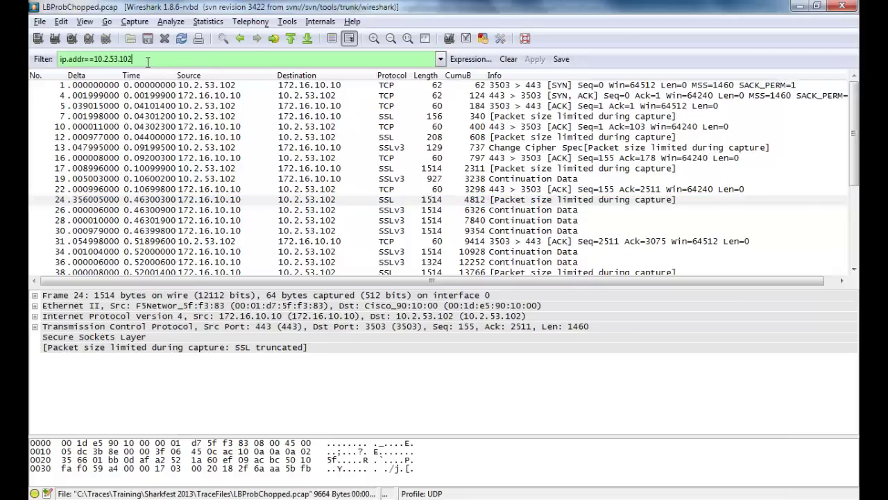
key("BackSpace")
key("BackSpace")
key("BackSpace")
key("BackSpace")
key("BackSpace")
key("BackSpace")
key("BackSpace")
key("BackSpace")
key("BackSpace")
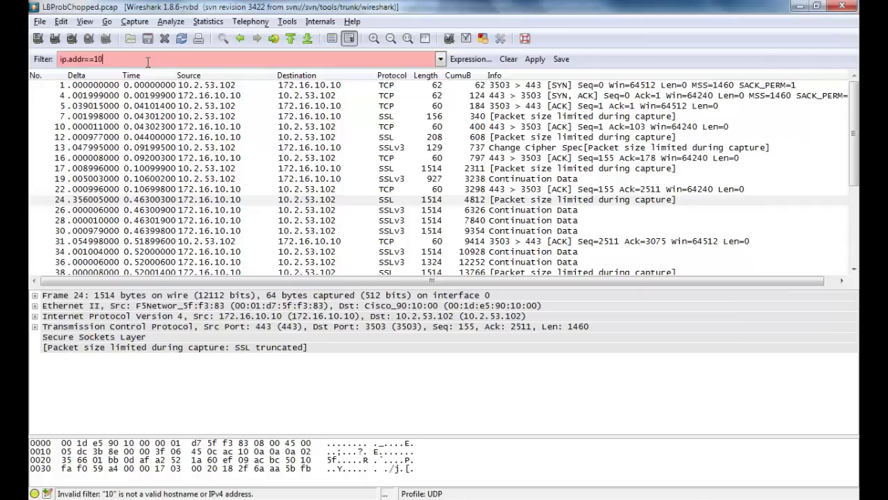
right_click(146, 62)
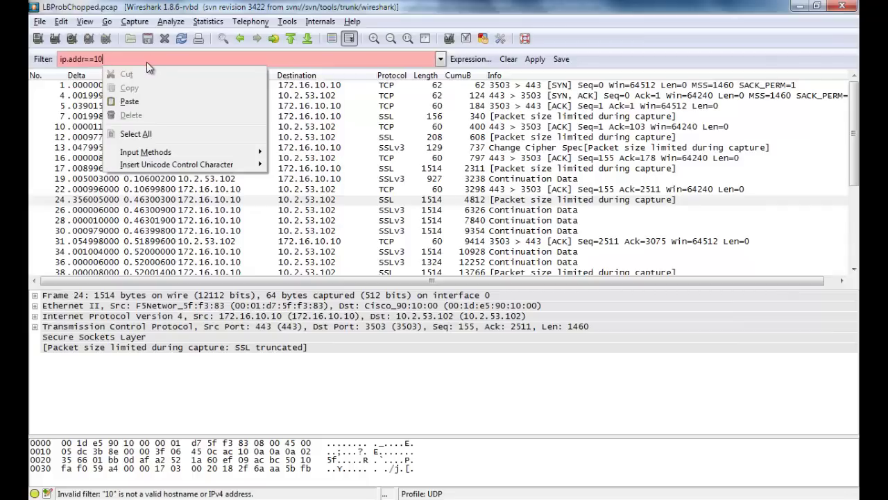
left_click(146, 62)
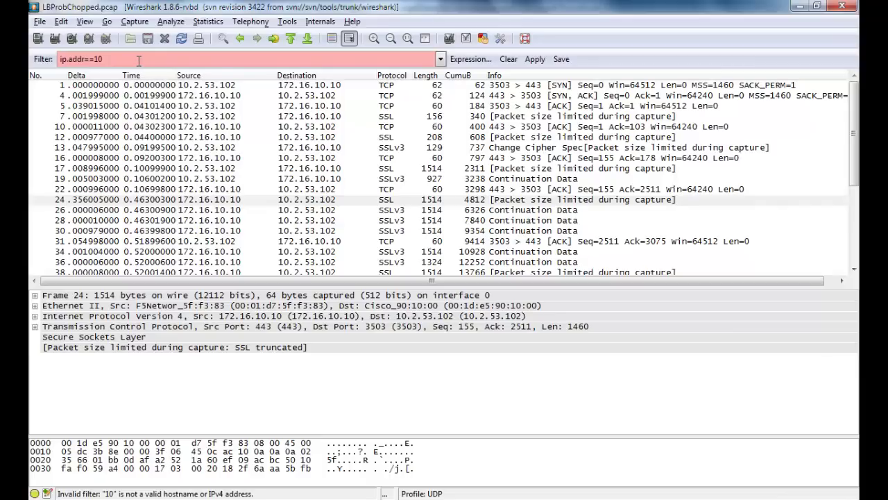
type(".2")
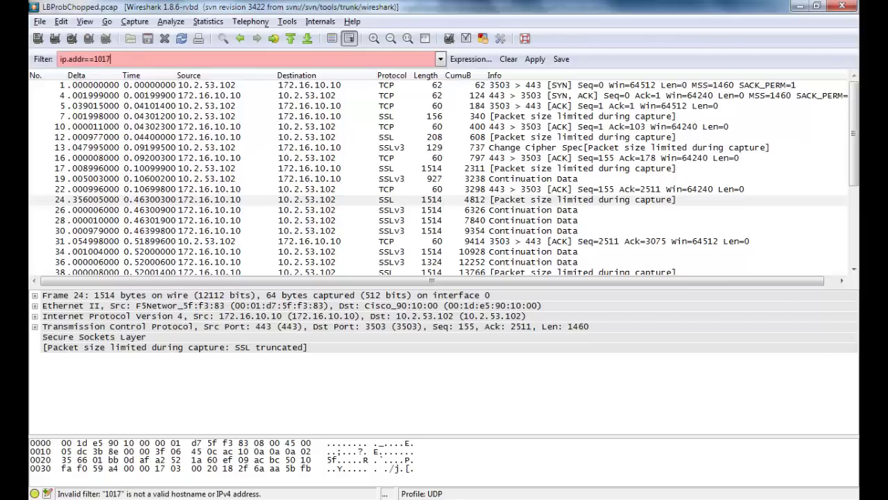
type(".")
key("BackSpace")
key("BackSpace")
key("BackSpace")
type(".1")
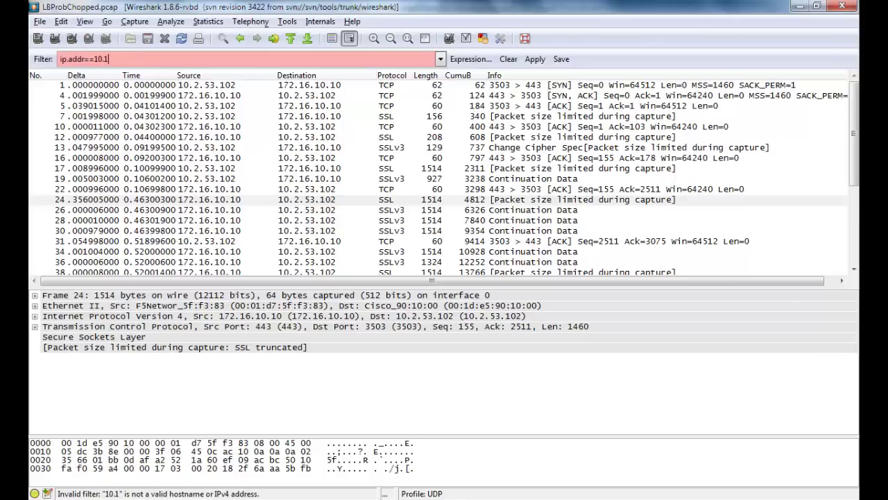
type("7.97.114")
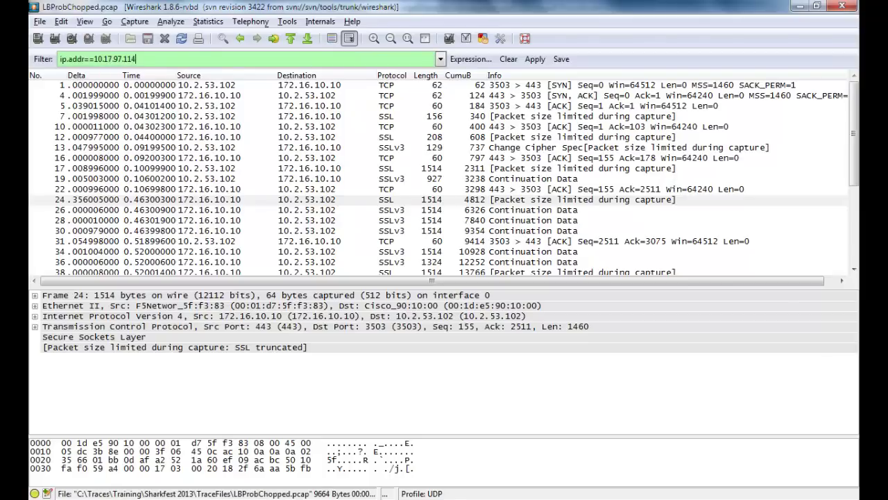
key("Return")
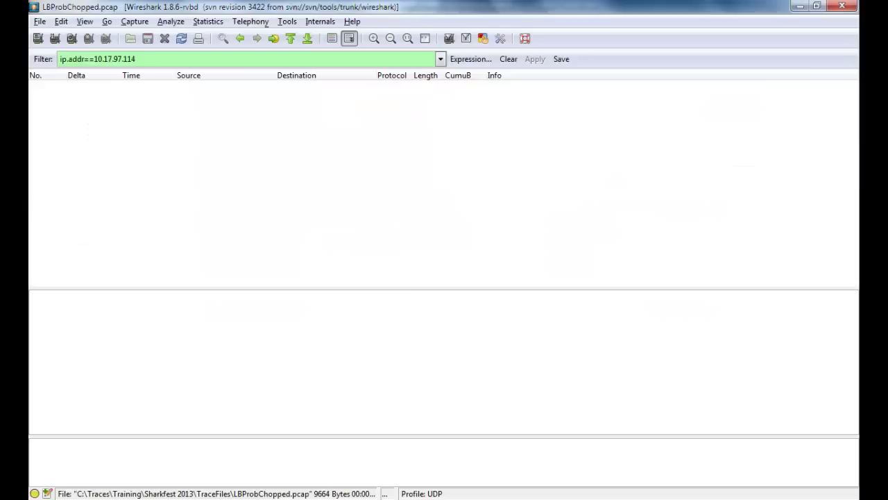
- Filter the trace with ip.addr==10.17.97.111
key("BackSpace")
key("BackSpace")
key("BackSpace")
key("BackSpace")
key("BackSpace")
key("BackSpace")
key("BackSpace")
key("BackSpace")
key("BackSpace")
key("BackSpace")
key("BackSpace")
key("BackSpace")
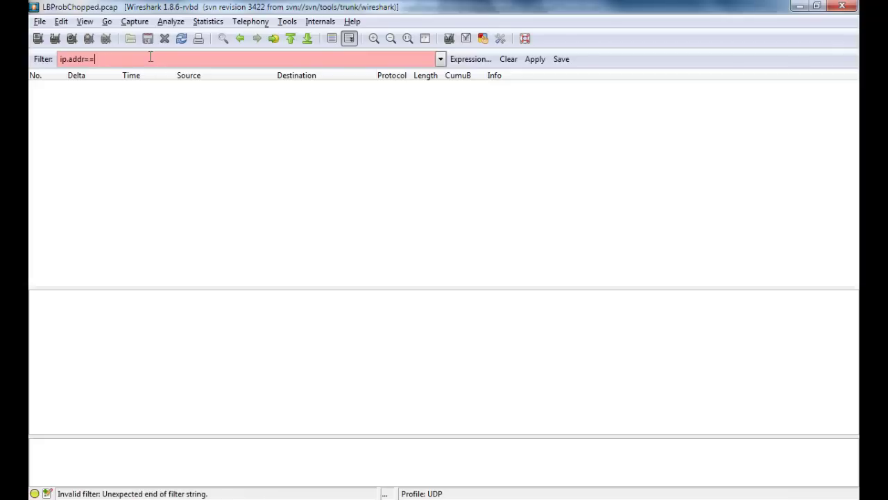
type("10.17.97")
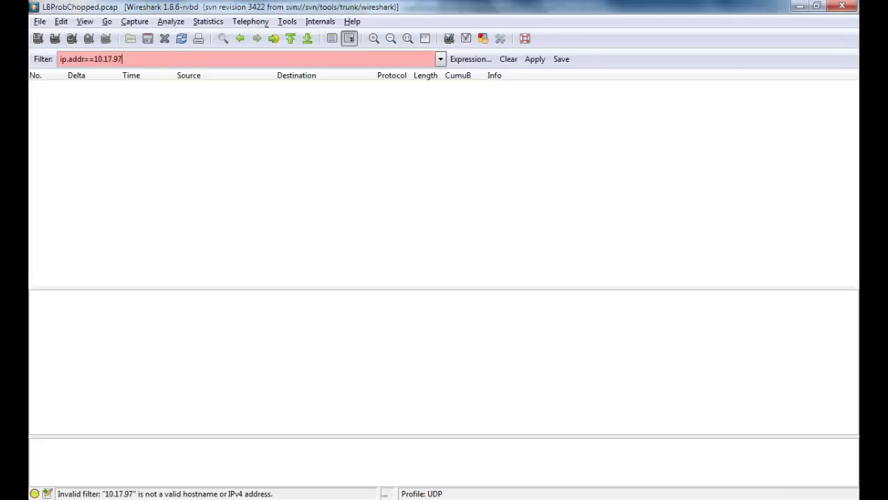
type(".111")
key("Return")
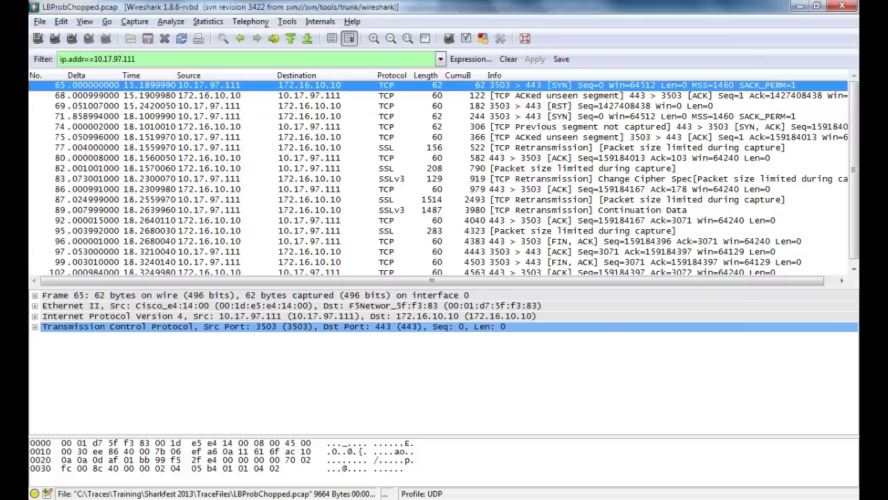
- Examine the 10.17.97.111 connection attempts packet by packet, from SYN packet 65 to packet 75
key("Down")
key("Down")
key("Down")
key("Down")
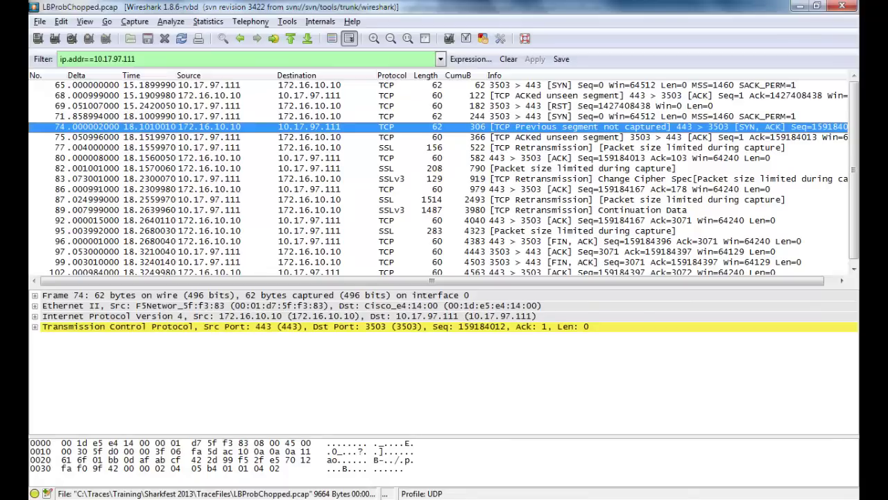
key("Down")
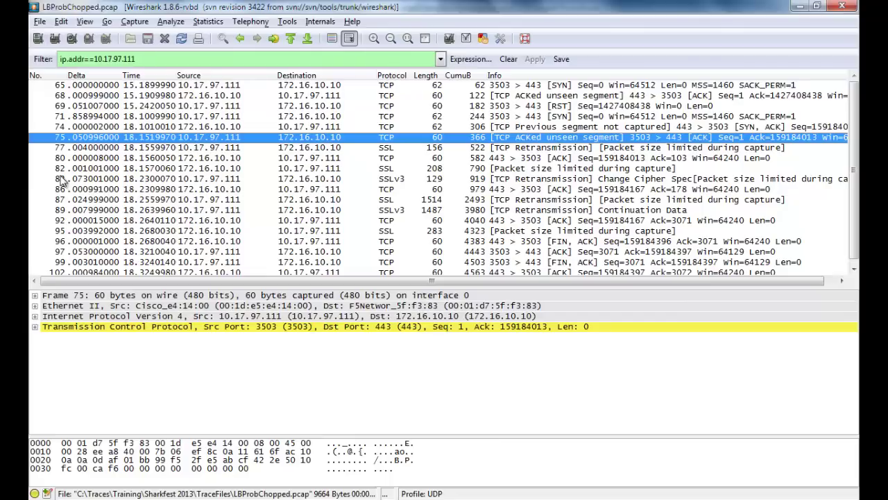
- Expand packet 75's TCP header details and compare them with those of handshake packets 71 and 74
left_click(35, 326)
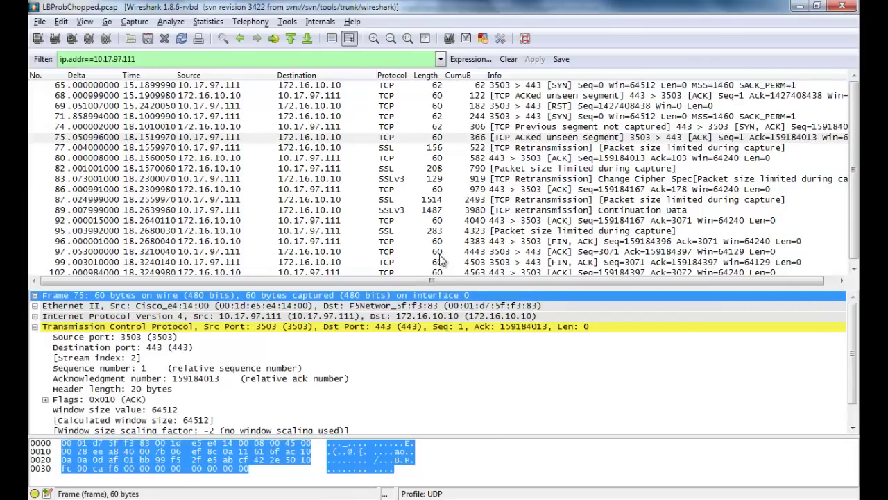
left_click(747, 128)
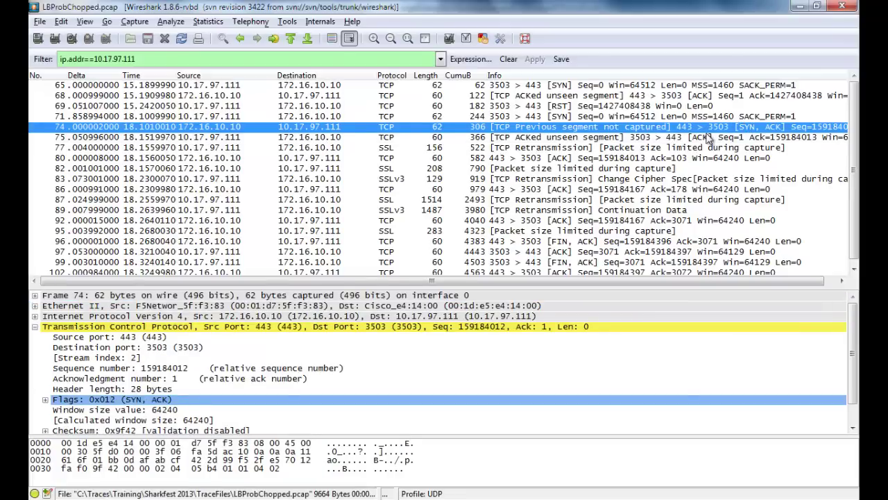
left_click(594, 118)
left_click(596, 129)
left_click(603, 139)
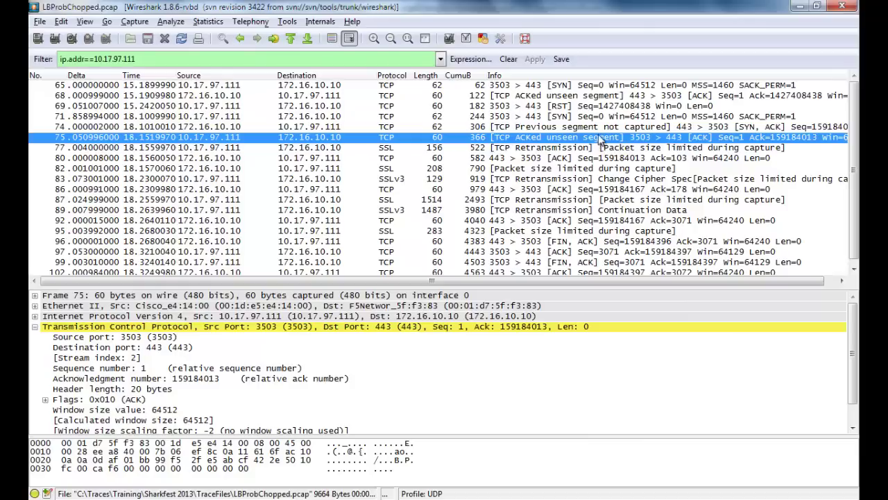
- Switch to the Default Real Seq configuration profile and reapply the ip.addr==10.17.97.111 filter
left_click(436, 493)
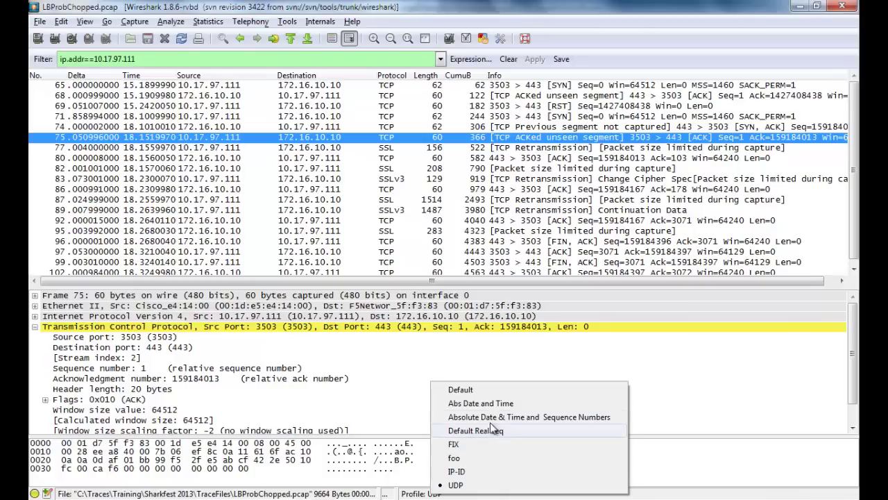
left_click(490, 430)
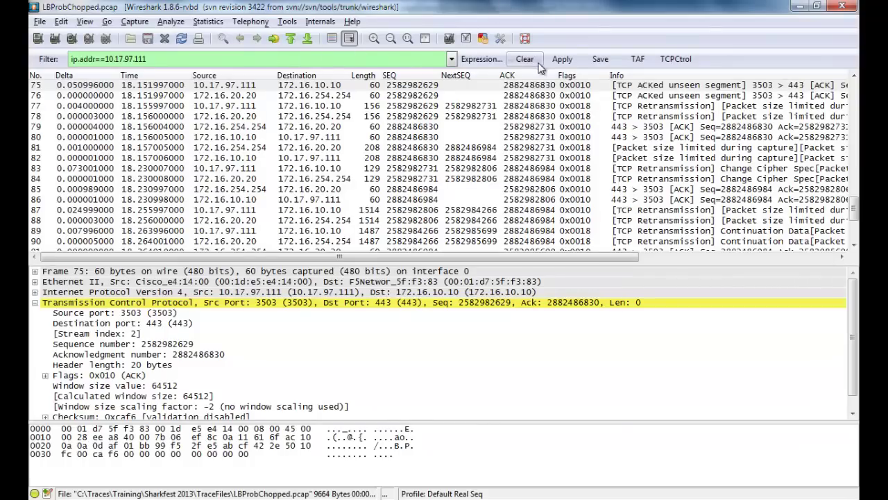
left_click(564, 59)
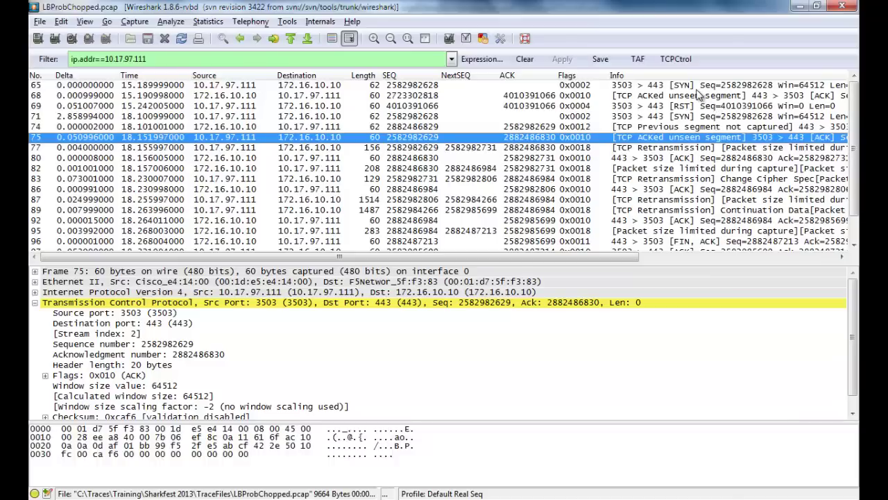
- Compare the absolute sequence numbers of SYN packets 65 and 71 with packet 68's acknowledgment number and ACK flag
left_click(697, 86)
left_click(693, 96)
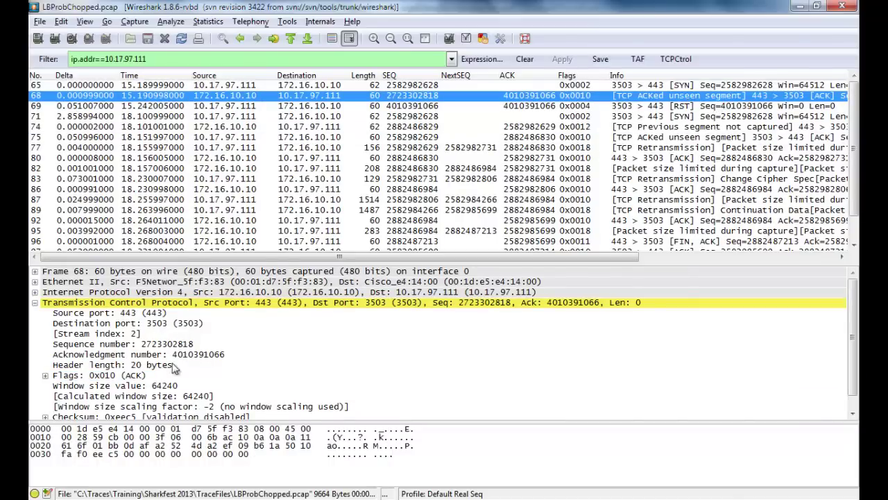
left_click(714, 117)
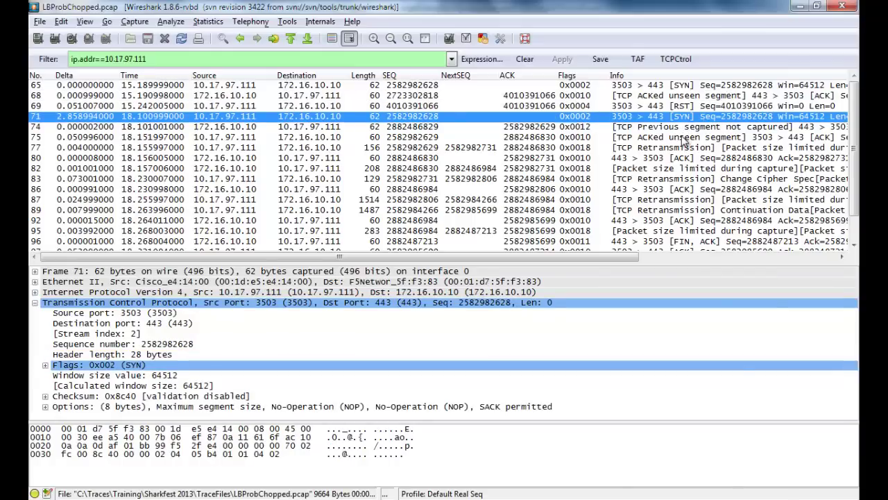
left_click(709, 88)
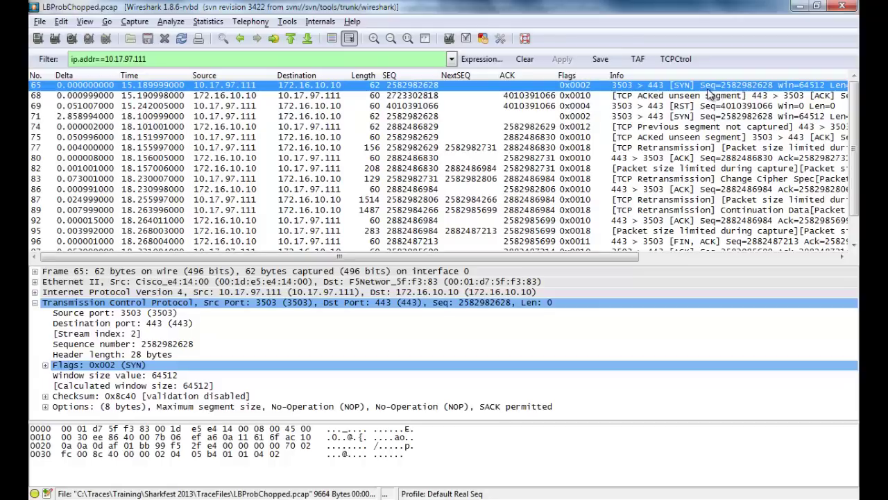
left_click(709, 95)
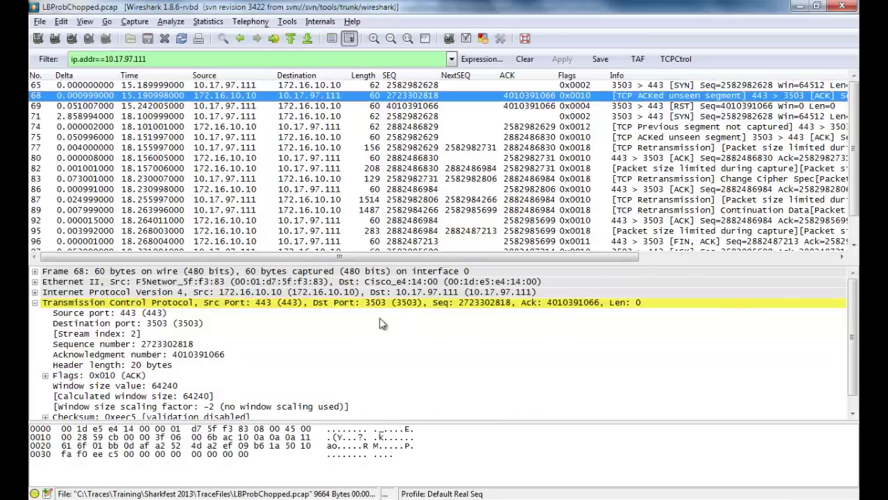
left_click(139, 375)
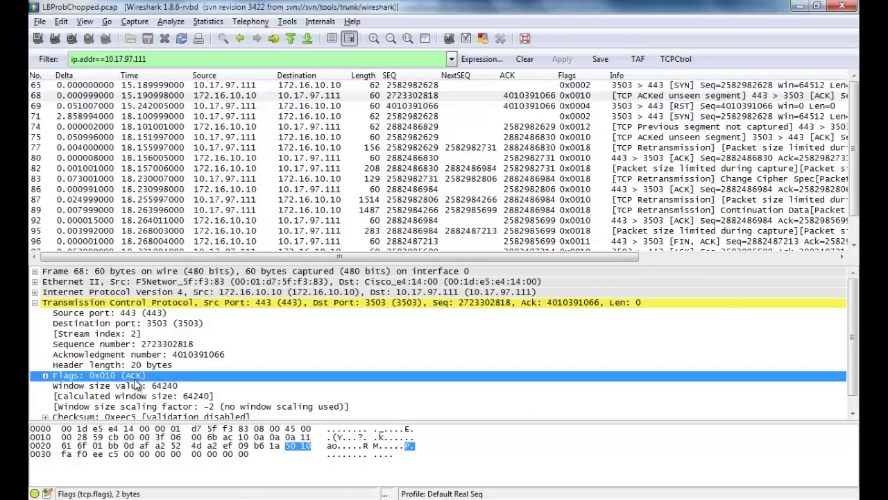
left_click(686, 109)
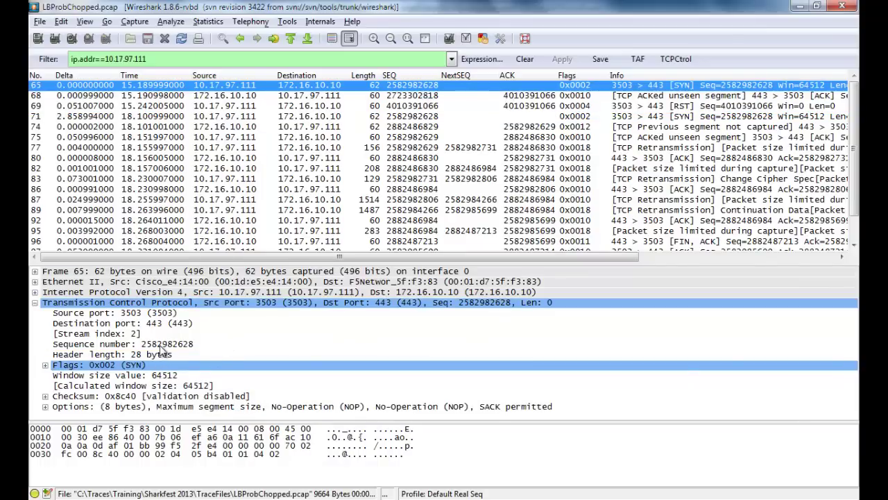
- Trace the failed handshake through SYN packet 65, ACK packet 68, RST packet 69 and retried SYN packet 71, checking their sequence numbers
left_click(423, 97)
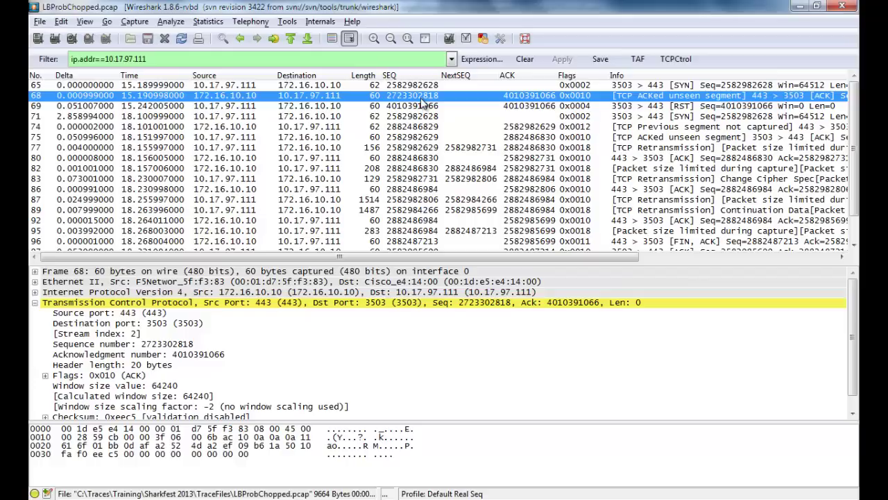
left_click(421, 104)
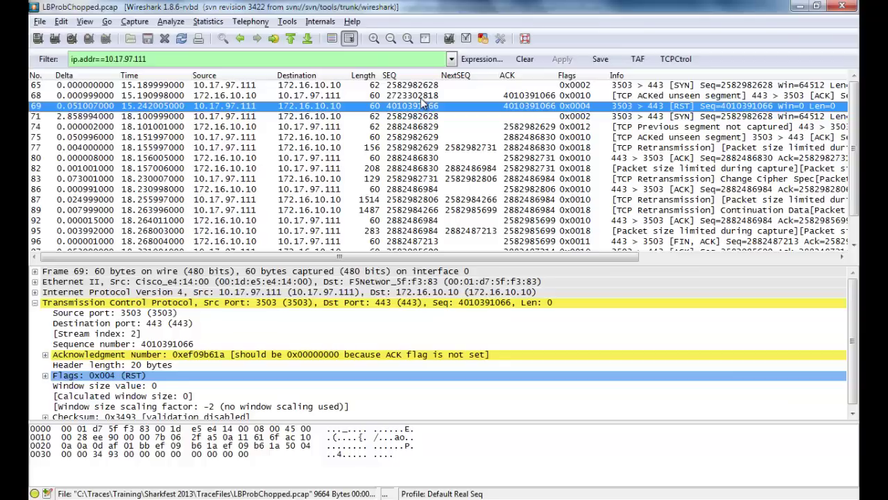
key("Down")
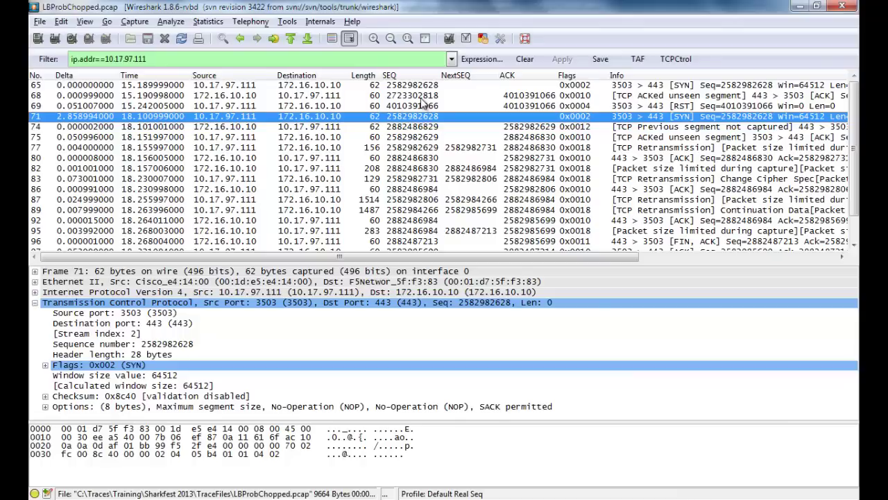
key("Up")
key("Up")
key("Up")
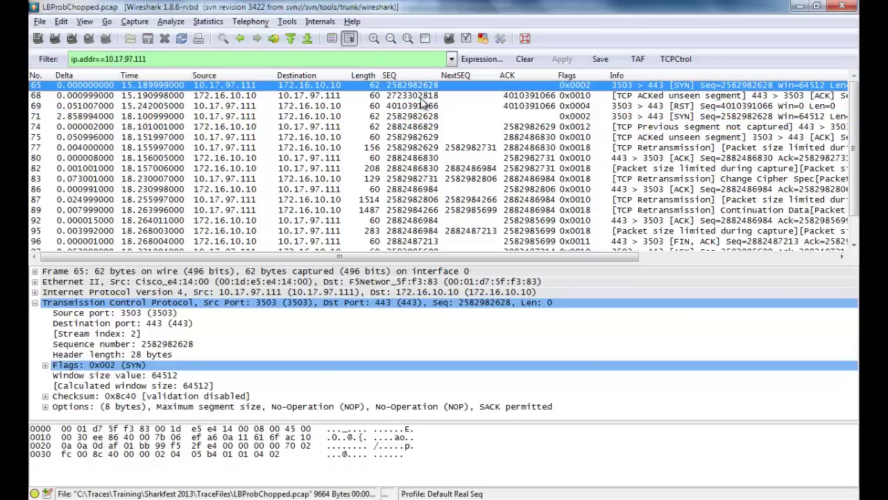
key("Down")
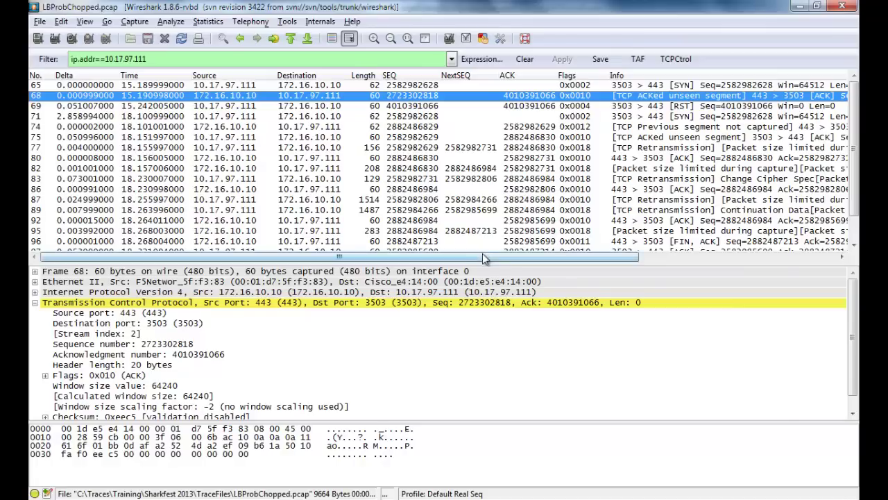
left_click(413, 87)
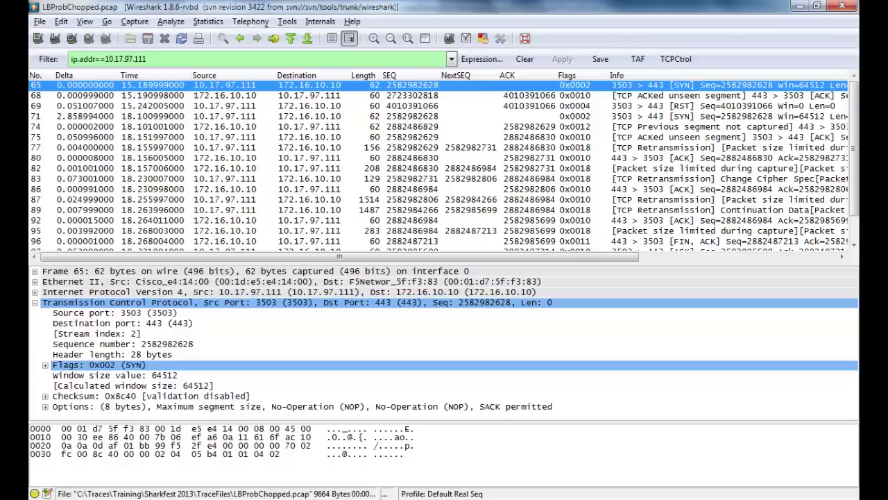
- Switch to the PowerPoint presentation with the Slow Home Page slides
key("alt+Tab")
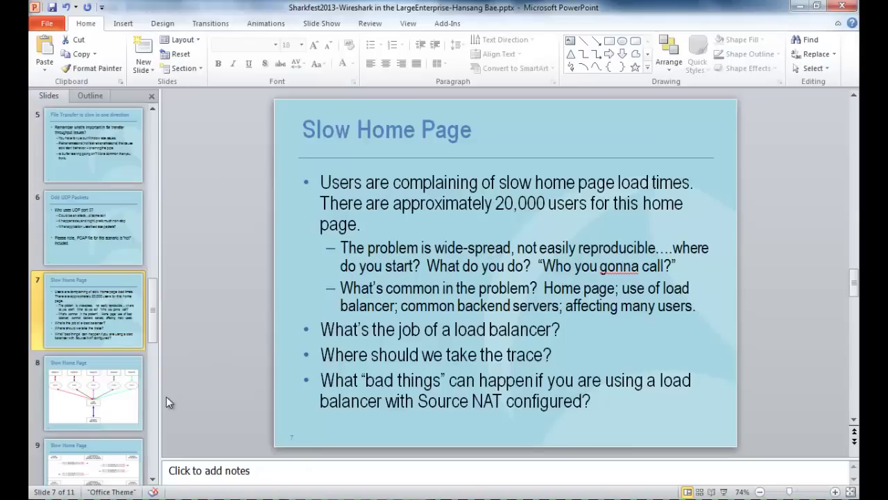